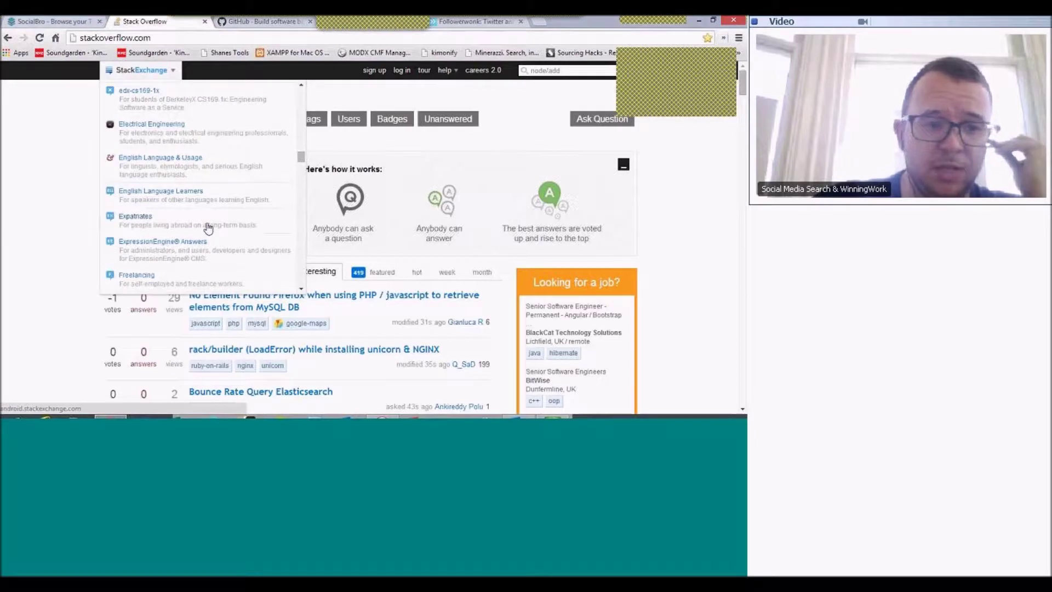
- Close the Stack Exchange site list to show Stack Overflow's Top Questions
{"action": "scroll", "coordinate": [208, 228], "scroll_direction": "down", "scroll_amount": 5}
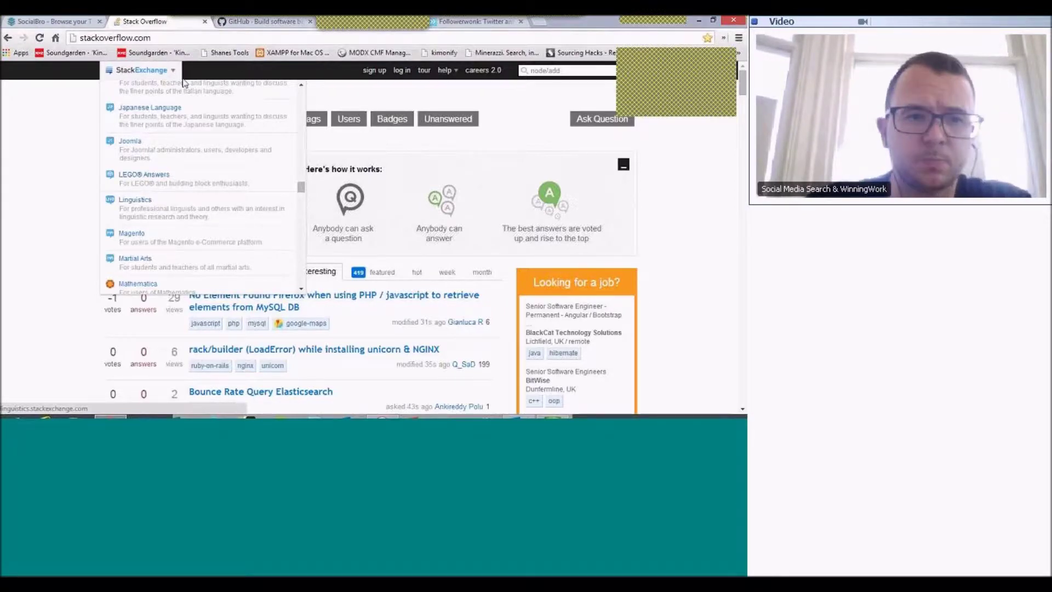
{"action": "left_click", "coordinate": [191, 42]}
{"action": "left_click", "coordinate": [192, 42]}
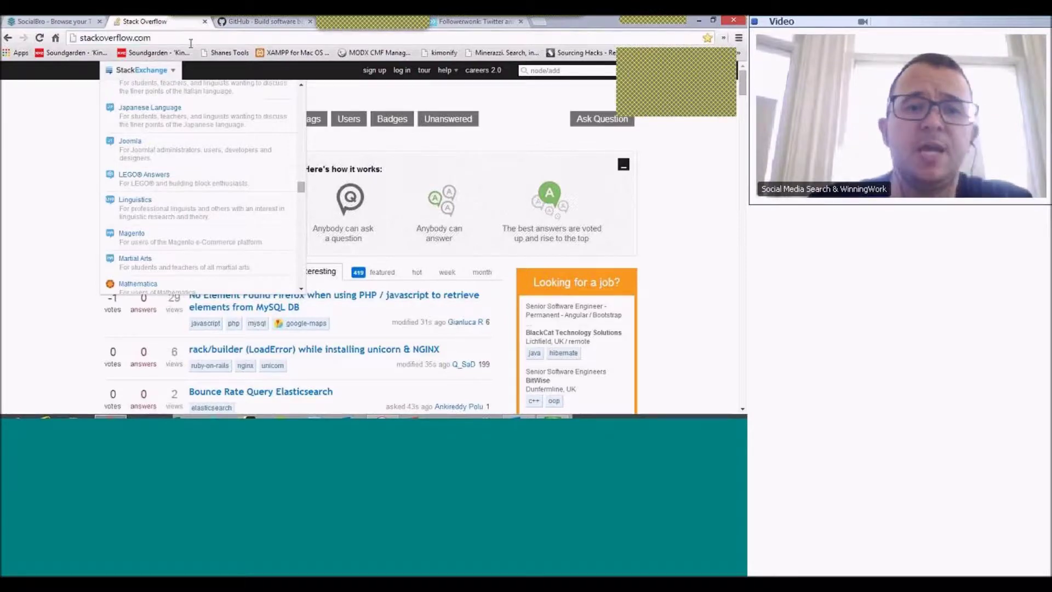
{"action": "left_click", "coordinate": [54, 138]}
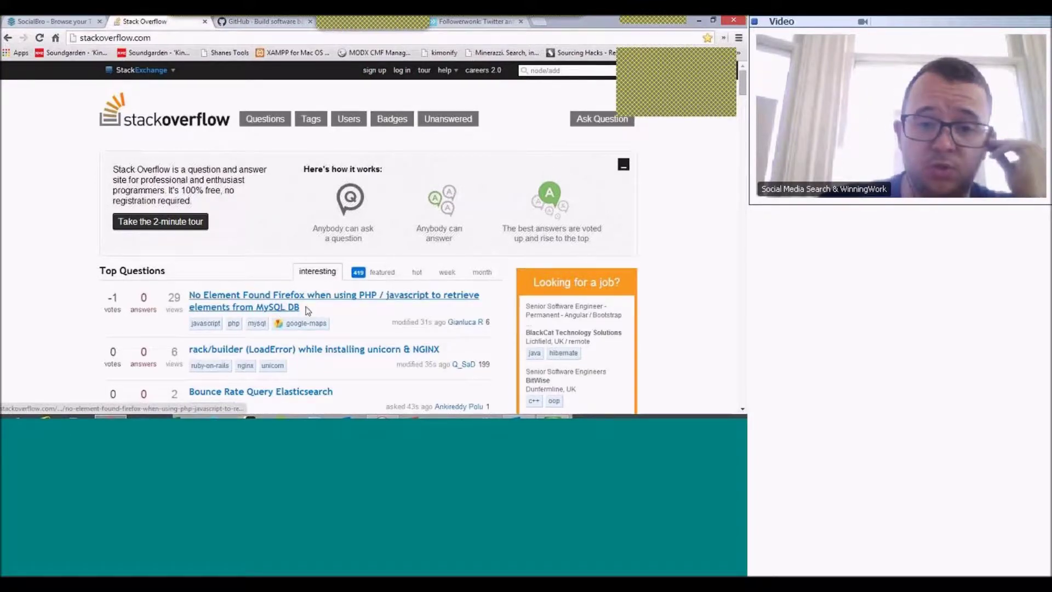
{"action": "scroll", "coordinate": [308, 311], "scroll_direction": "down", "scroll_amount": 1}
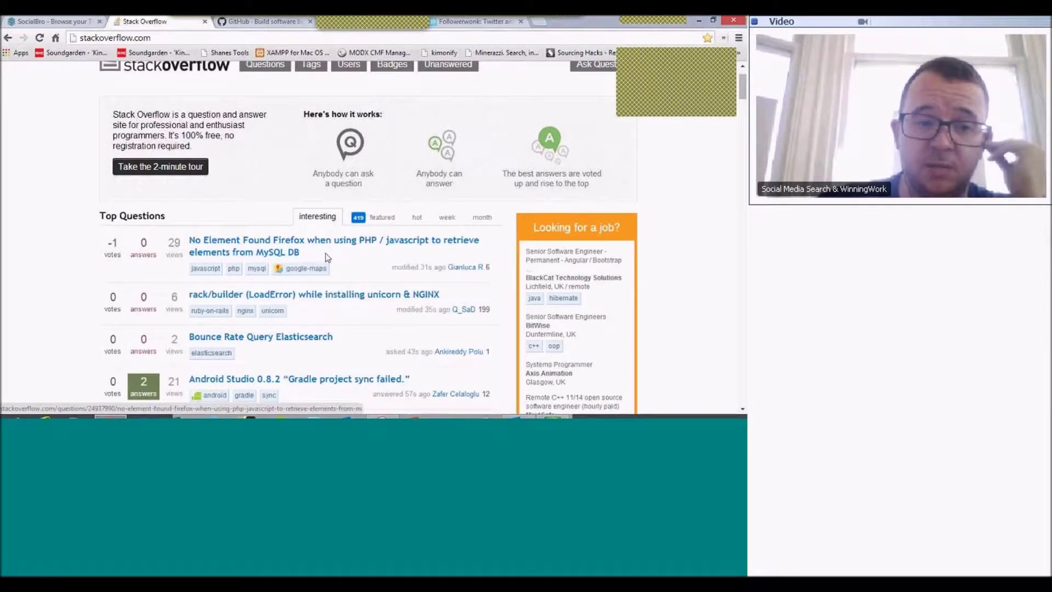
- Open the top question 'No Element Found Firefox when using PHP / javascript to retrieve elements from MySQL DB'
{"action": "left_click", "coordinate": [243, 254]}
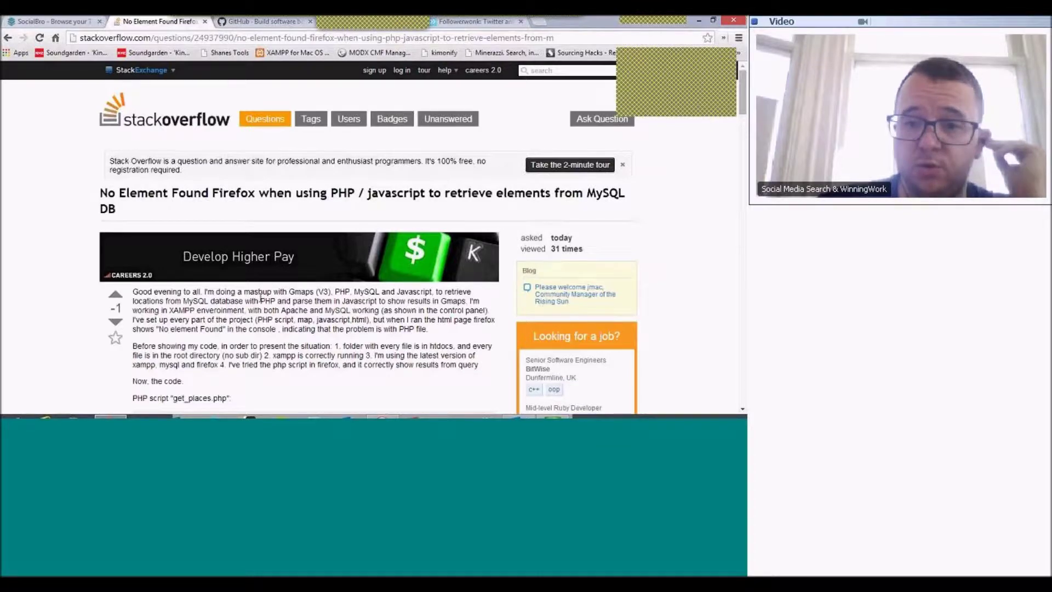
{"action": "scroll", "coordinate": [261, 296], "scroll_direction": "down", "scroll_amount": 1}
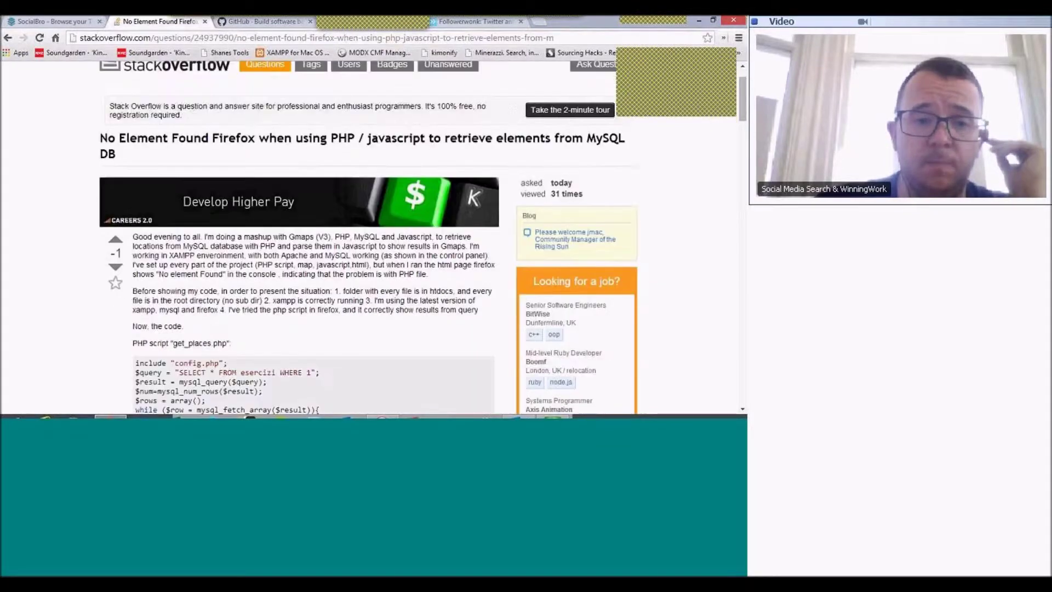
{"action": "scroll", "coordinate": [198, 271], "scroll_direction": "down", "scroll_amount": 1}
{"action": "scroll", "coordinate": [198, 271], "scroll_direction": "down", "scroll_amount": 1}
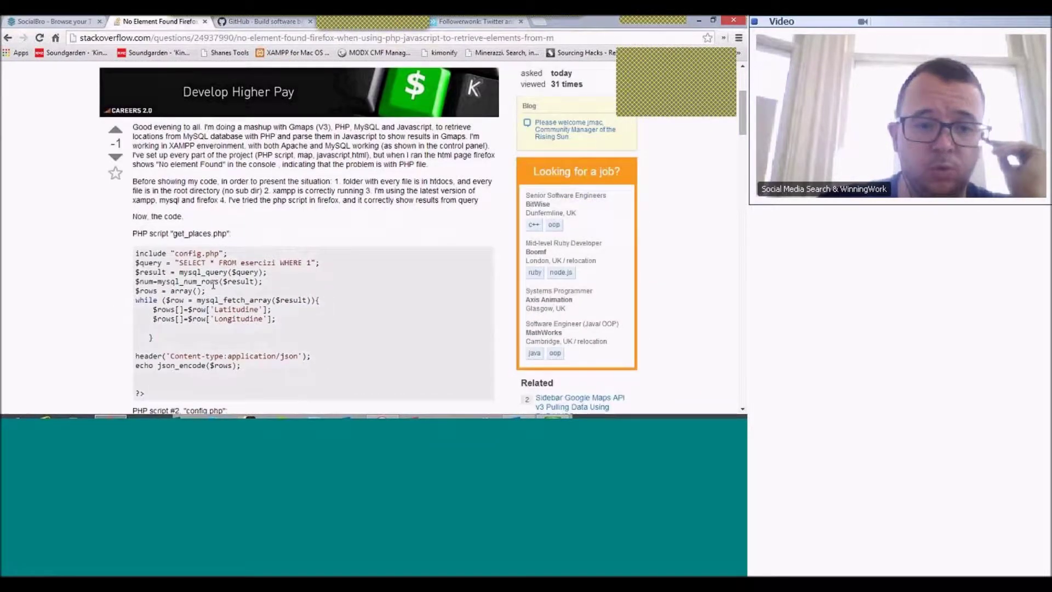
{"action": "scroll", "coordinate": [213, 284], "scroll_direction": "down", "scroll_amount": 6}
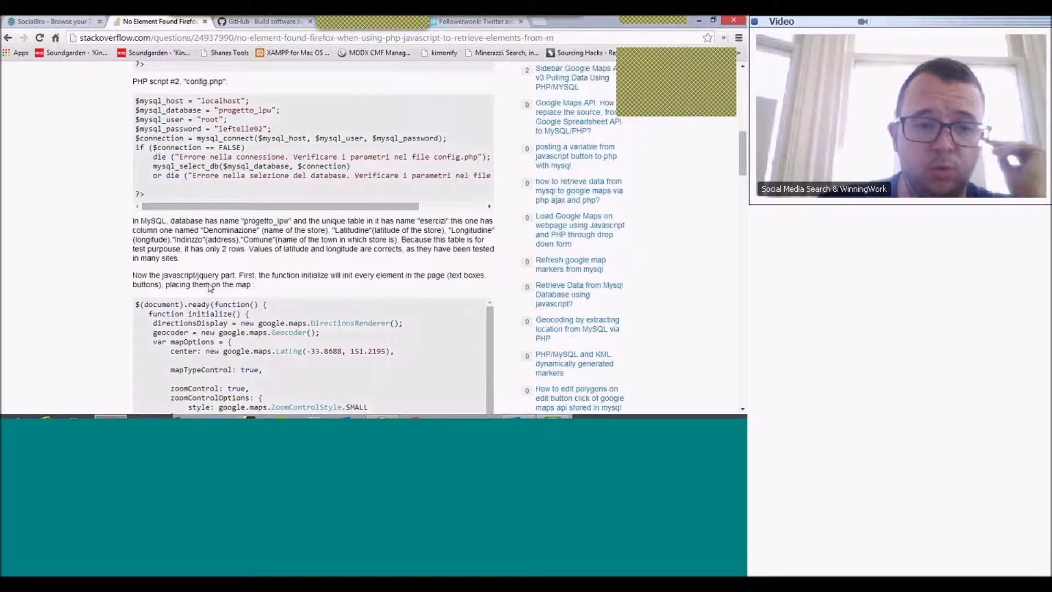
{"action": "scroll", "coordinate": [133, 261], "scroll_direction": "down", "scroll_amount": 8}
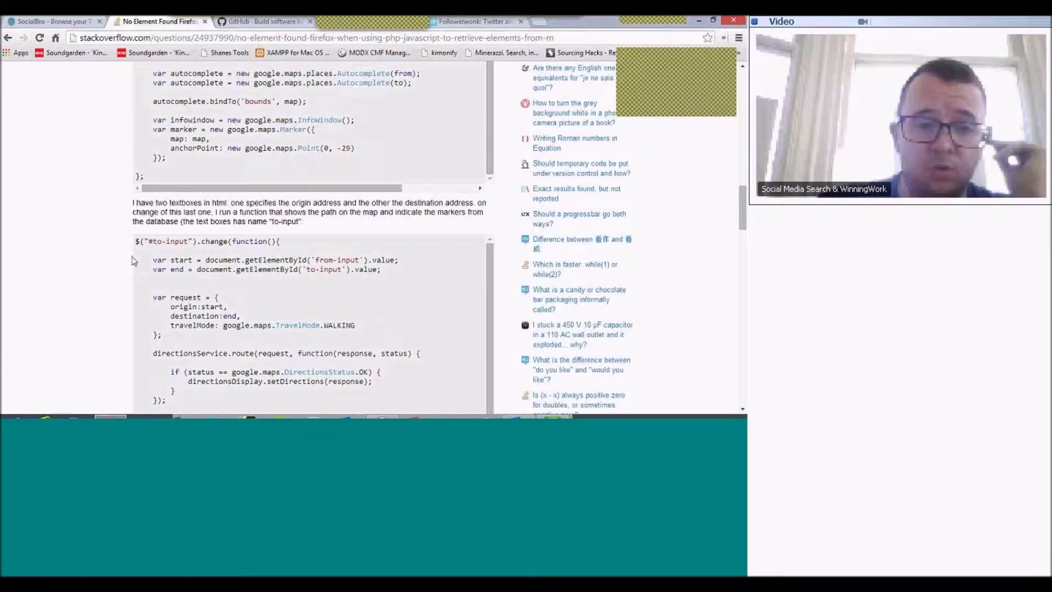
{"action": "scroll", "coordinate": [27, 264], "scroll_direction": "down", "scroll_amount": 15}
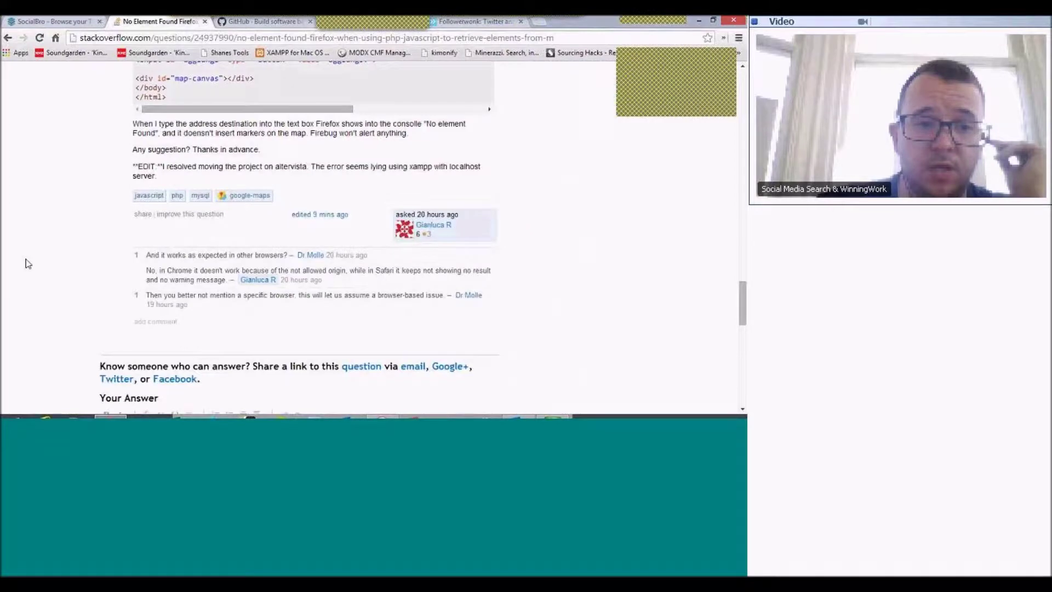
{"action": "scroll", "coordinate": [28, 264], "scroll_direction": "up", "scroll_amount": 2}
{"action": "scroll", "coordinate": [23, 258], "scroll_direction": "down", "scroll_amount": 1}
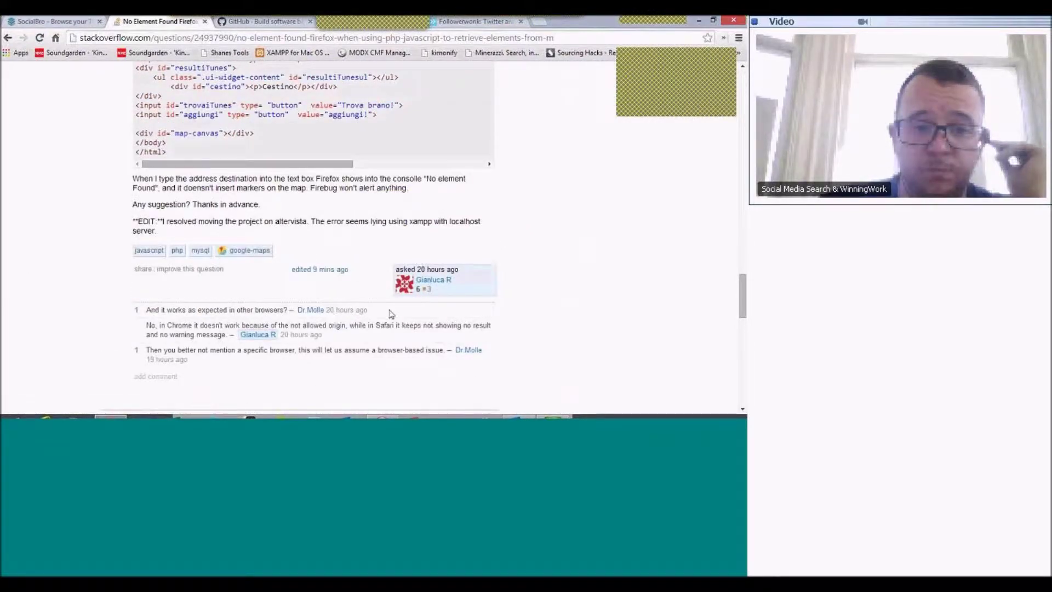
{"action": "scroll", "coordinate": [394, 337], "scroll_direction": "down", "scroll_amount": 3}
{"action": "scroll", "coordinate": [394, 339], "scroll_direction": "down", "scroll_amount": 4}
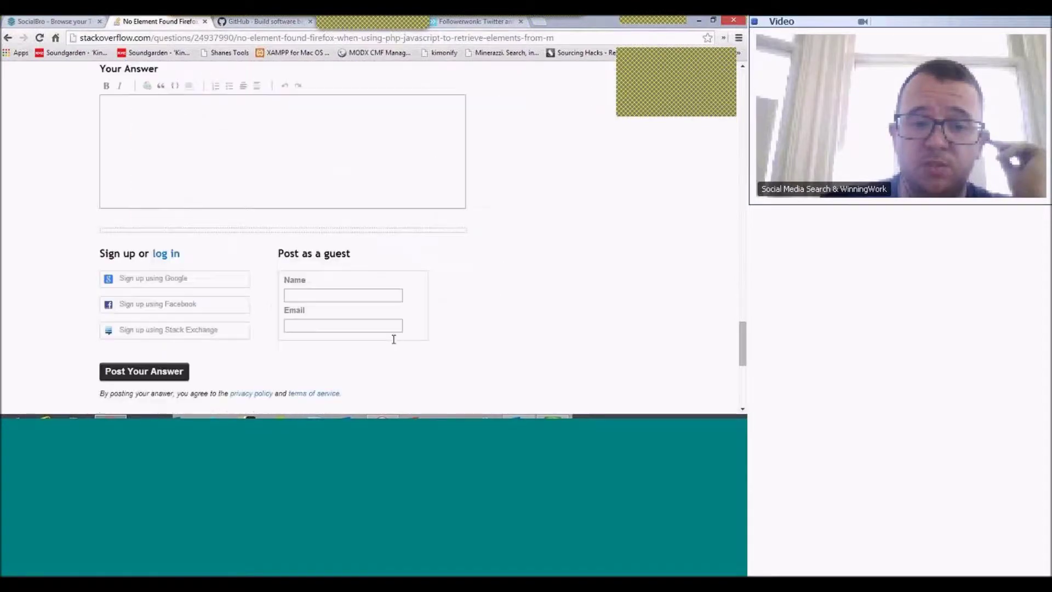
{"action": "scroll", "coordinate": [394, 340], "scroll_direction": "down", "scroll_amount": 1}
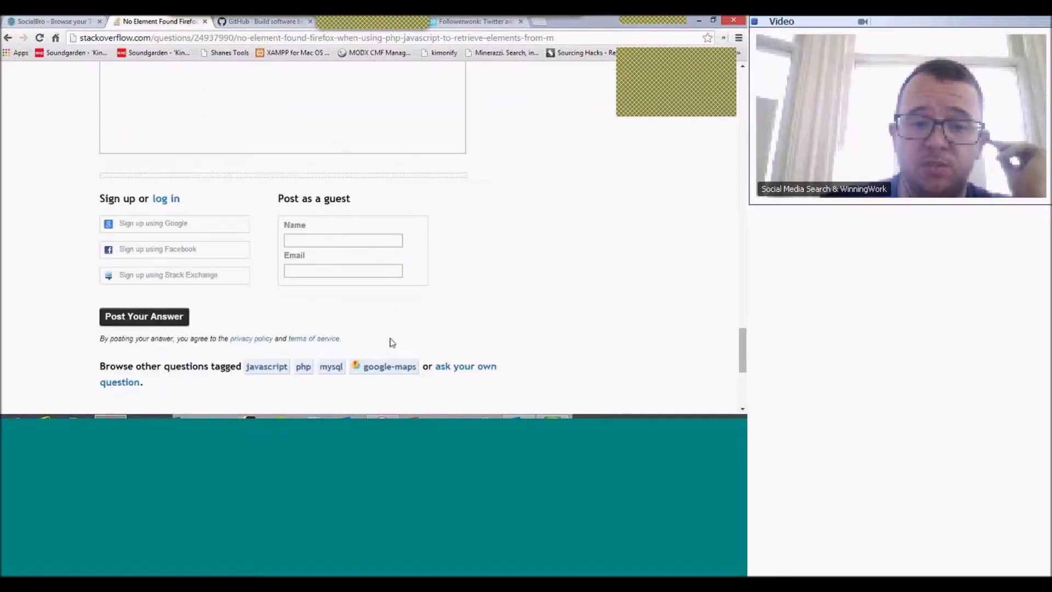
{"action": "scroll", "coordinate": [390, 338], "scroll_direction": "up", "scroll_amount": 7}
{"action": "scroll", "coordinate": [389, 338], "scroll_direction": "up", "scroll_amount": 10}
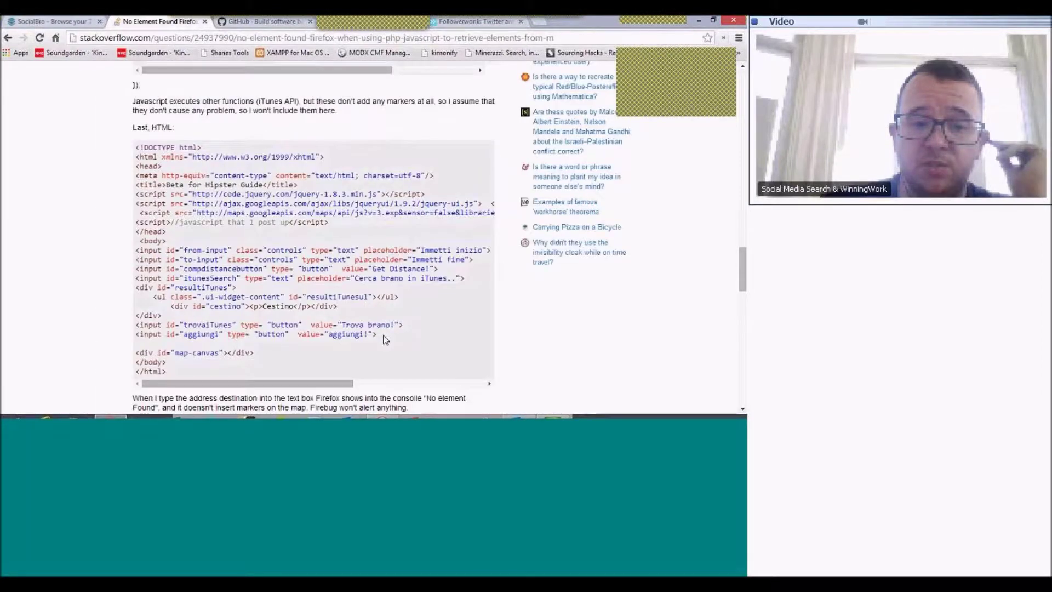
{"action": "scroll", "coordinate": [380, 336], "scroll_direction": "down", "scroll_amount": 10}
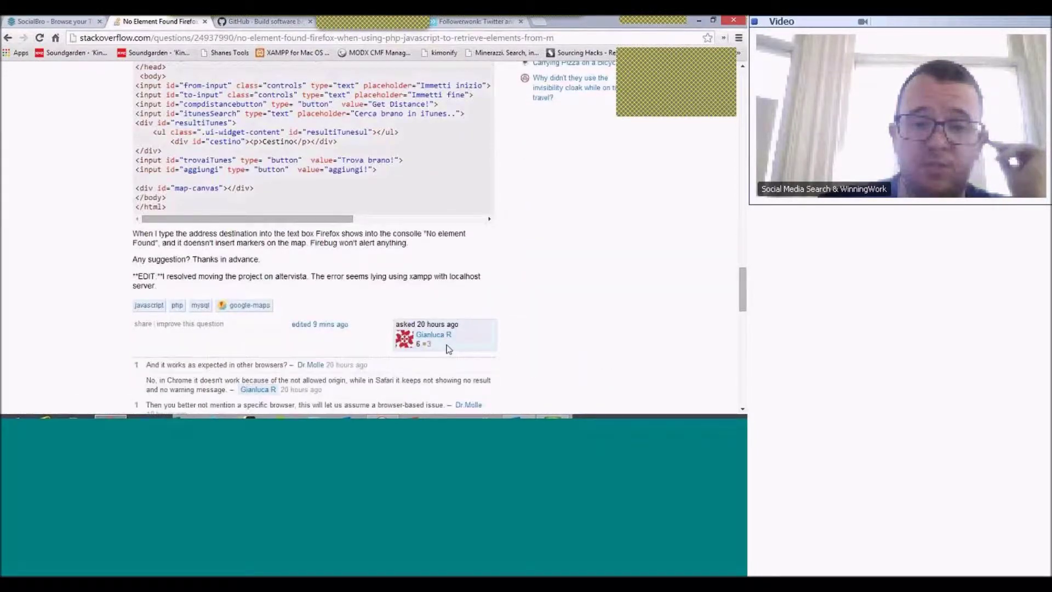
{"action": "scroll", "coordinate": [285, 318], "scroll_direction": "down", "scroll_amount": 2}
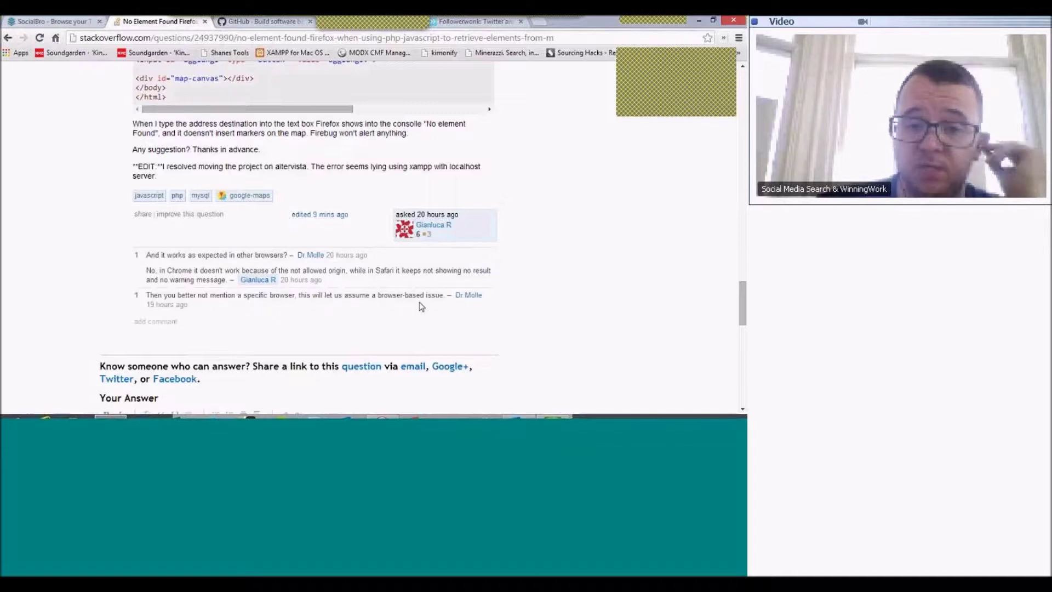
{"action": "left_click", "coordinate": [433, 225]}
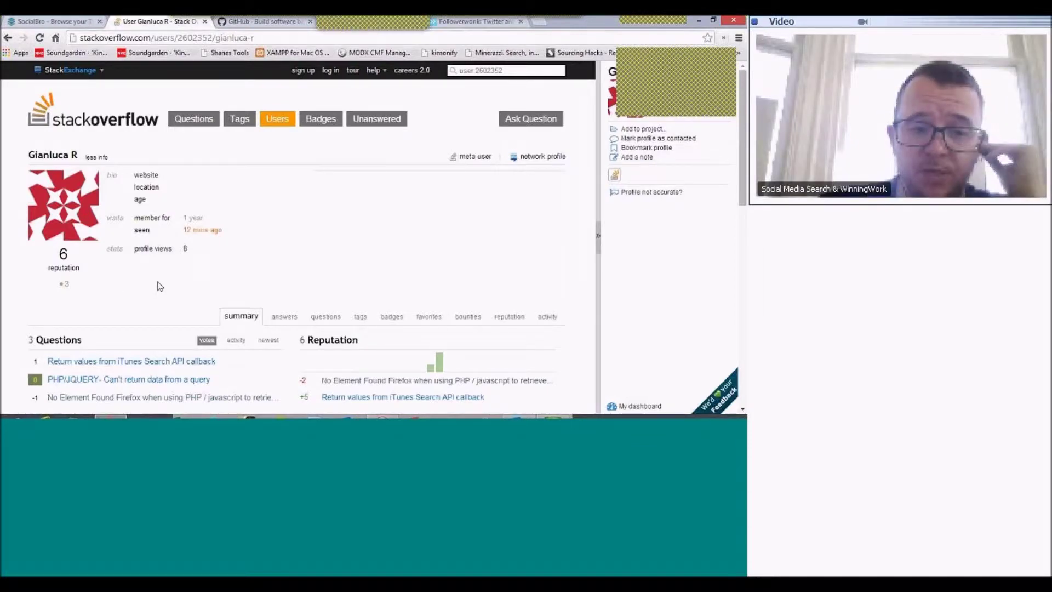
- Scroll the asker's profile: 3 questions, 1 answer, 8 tags, and Student, Scholar, Editor badges
{"action": "scroll", "coordinate": [159, 286], "scroll_direction": "down", "scroll_amount": 1}
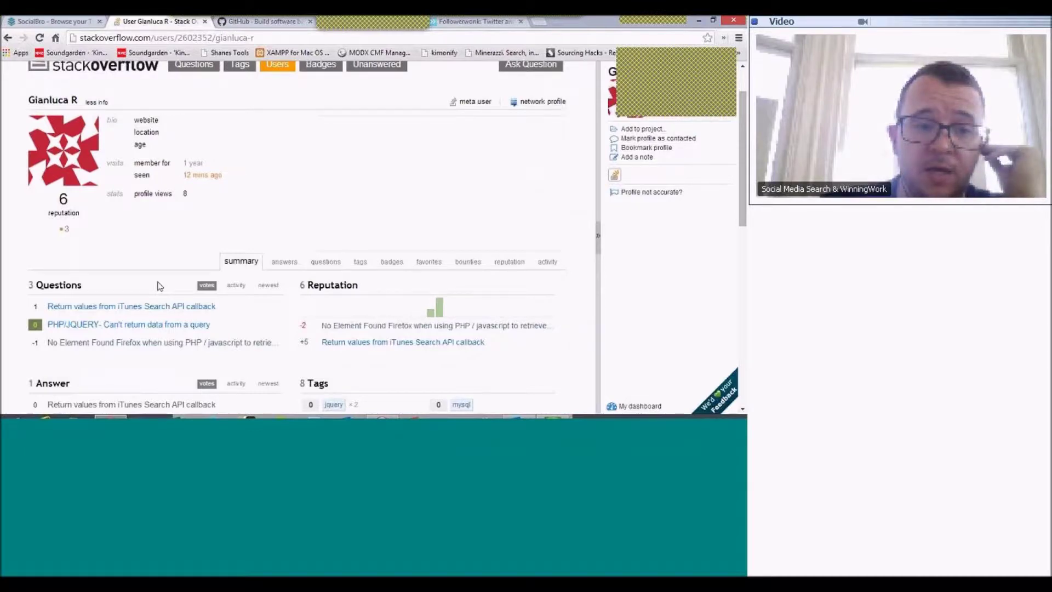
{"action": "scroll", "coordinate": [159, 286], "scroll_direction": "down", "scroll_amount": 1}
{"action": "scroll", "coordinate": [159, 286], "scroll_direction": "up", "scroll_amount": 2}
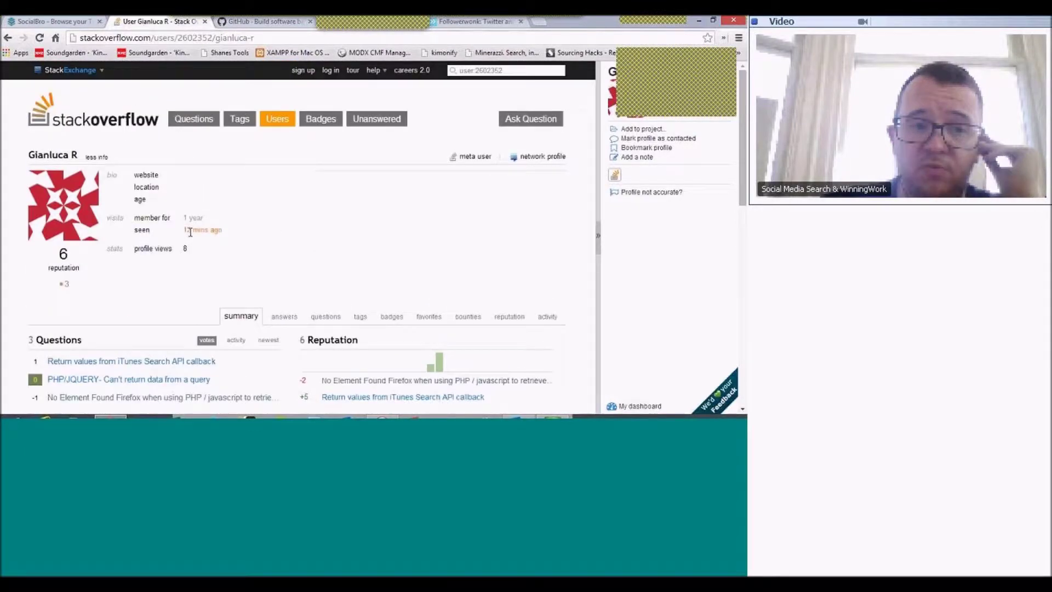
{"action": "mouse_move", "coordinate": [190, 232]}
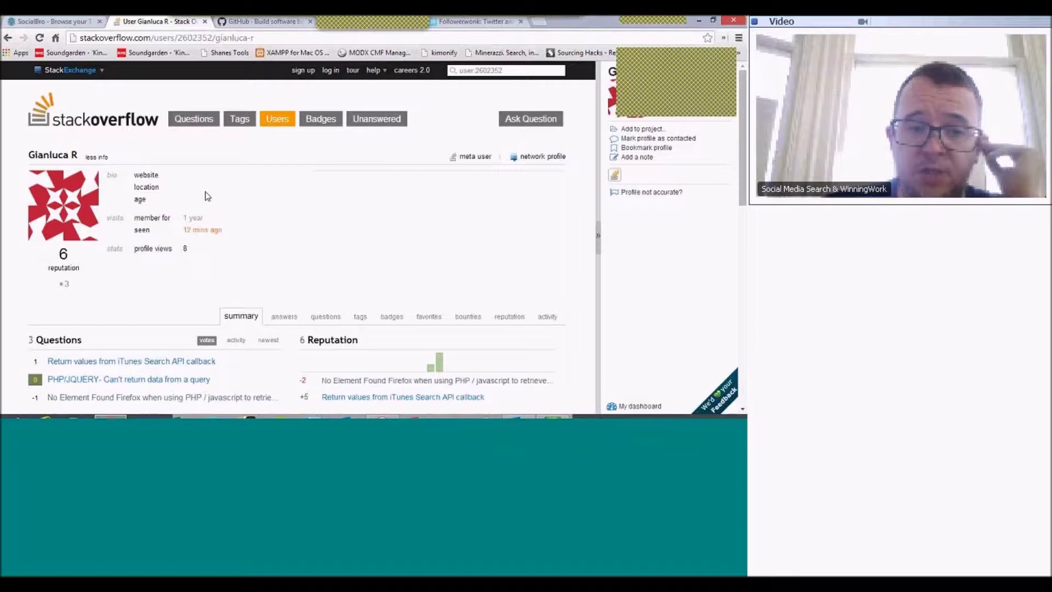
{"action": "scroll", "coordinate": [276, 225], "scroll_direction": "down", "scroll_amount": 2}
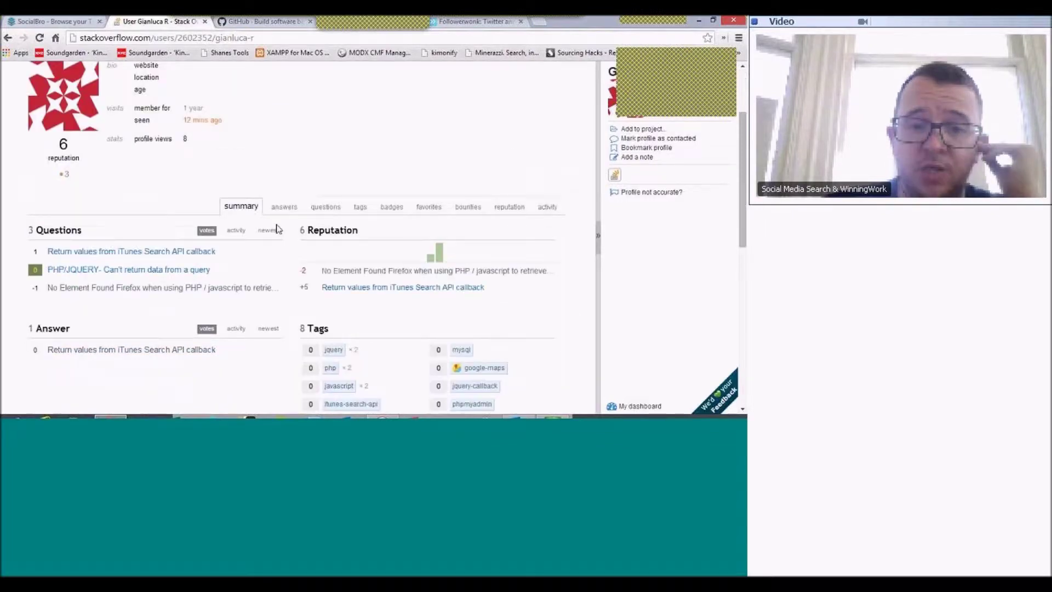
{"action": "scroll", "coordinate": [335, 291], "scroll_direction": "down", "scroll_amount": 1}
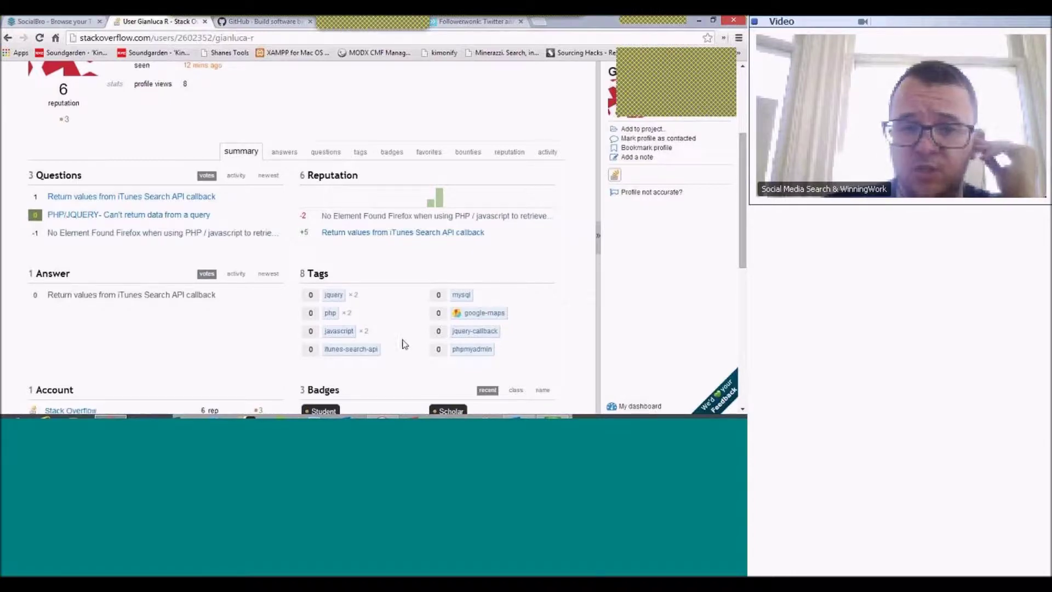
{"action": "scroll", "coordinate": [402, 340], "scroll_direction": "down", "scroll_amount": 1}
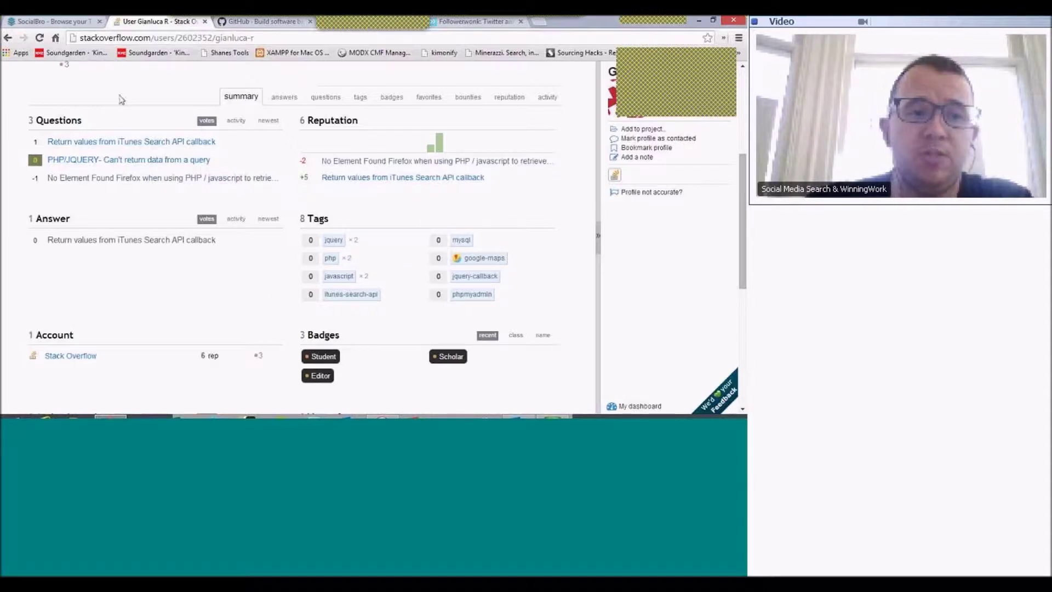
{"action": "left_click", "coordinate": [203, 37]}
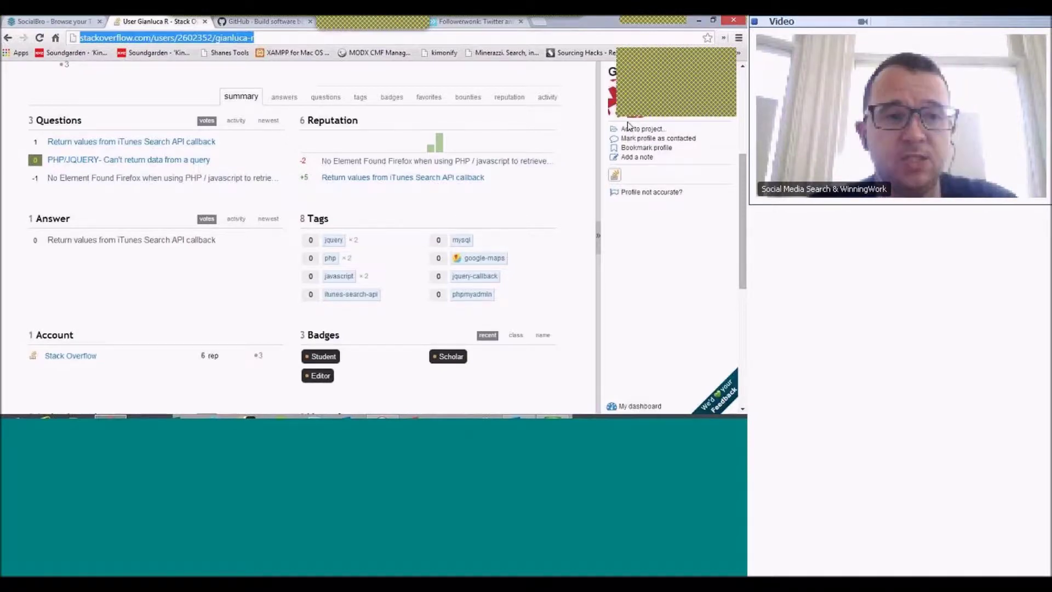
{"action": "type", "text": "w"}
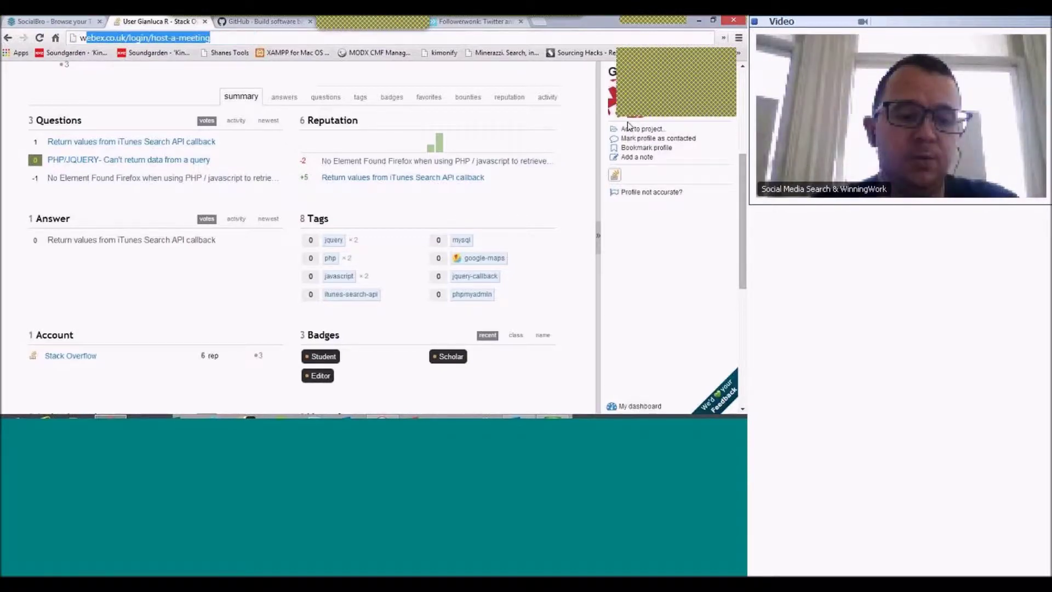
{"action": "type", "text": "ww.google.com"}
{"action": "key", "text": "Return"}
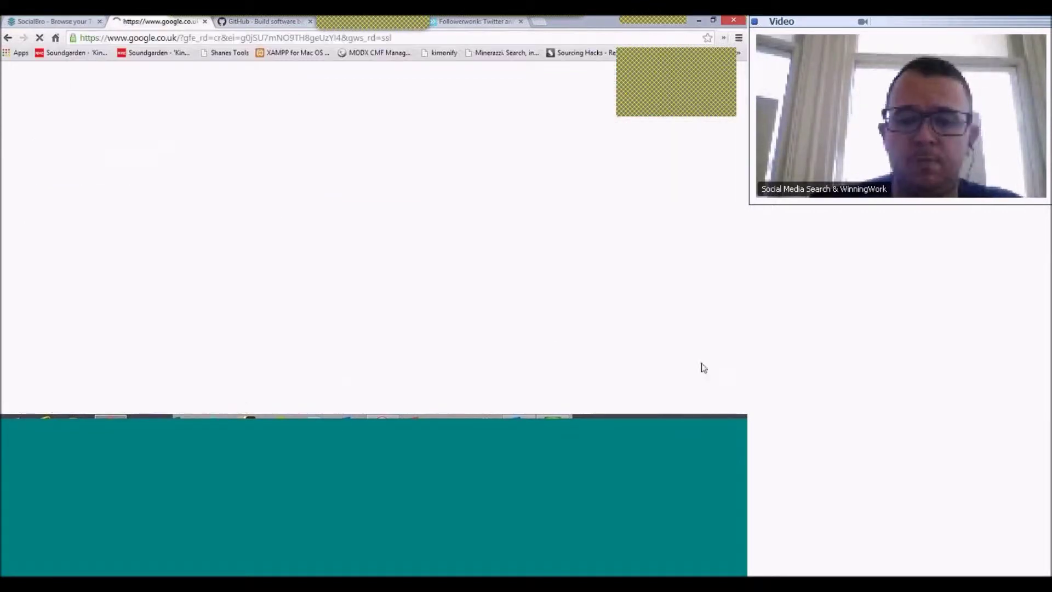
{"action": "left_click", "coordinate": [553, 416]}
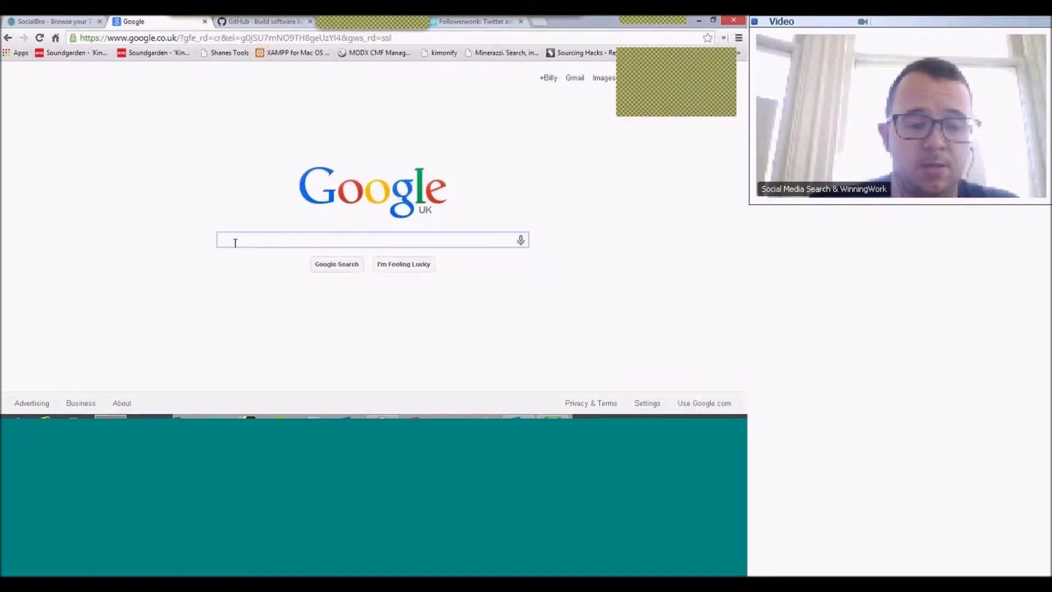
- Paste the prepared Stack Overflow users query and place the cursor after 'Ruby'
{"action": "key", "text": "ctrl+v"}
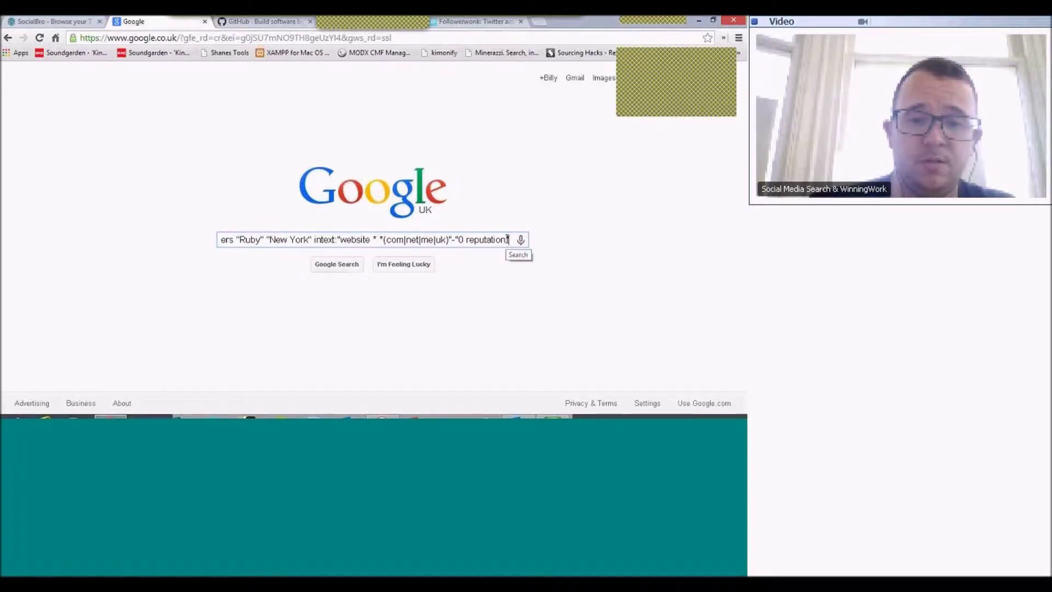
{"action": "left_click_drag", "start_coordinate": [507, 240], "coordinate": [131, 238]}
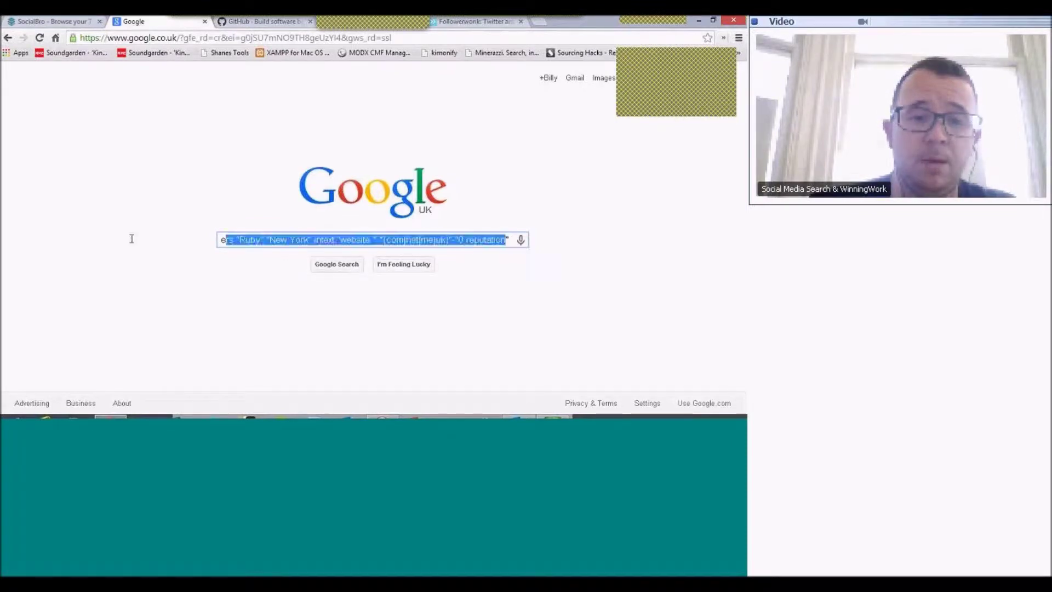
{"action": "triple_click", "coordinate": [268, 239]}
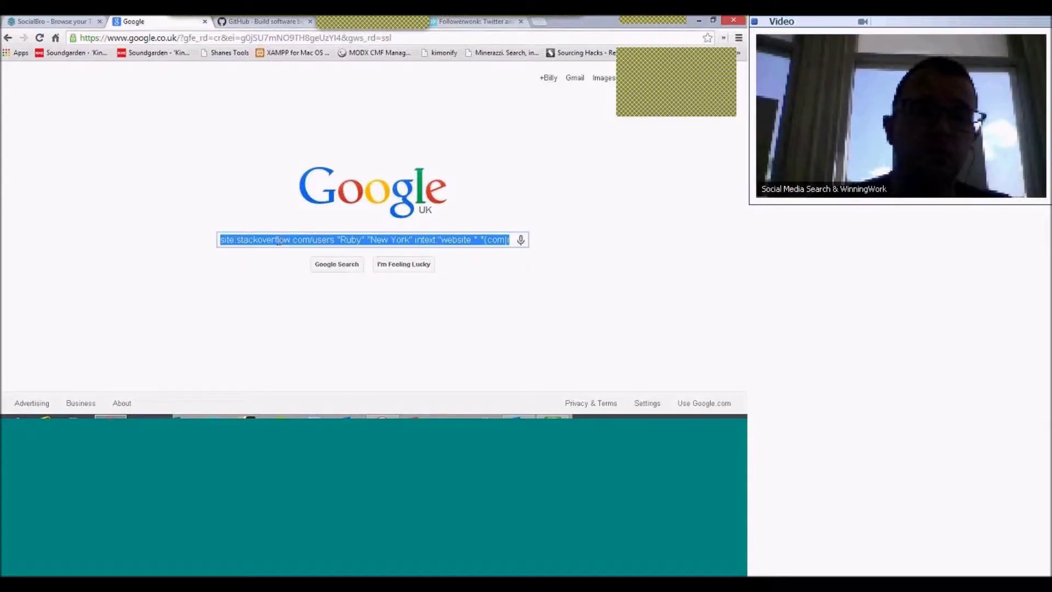
{"action": "left_click", "coordinate": [249, 240]}
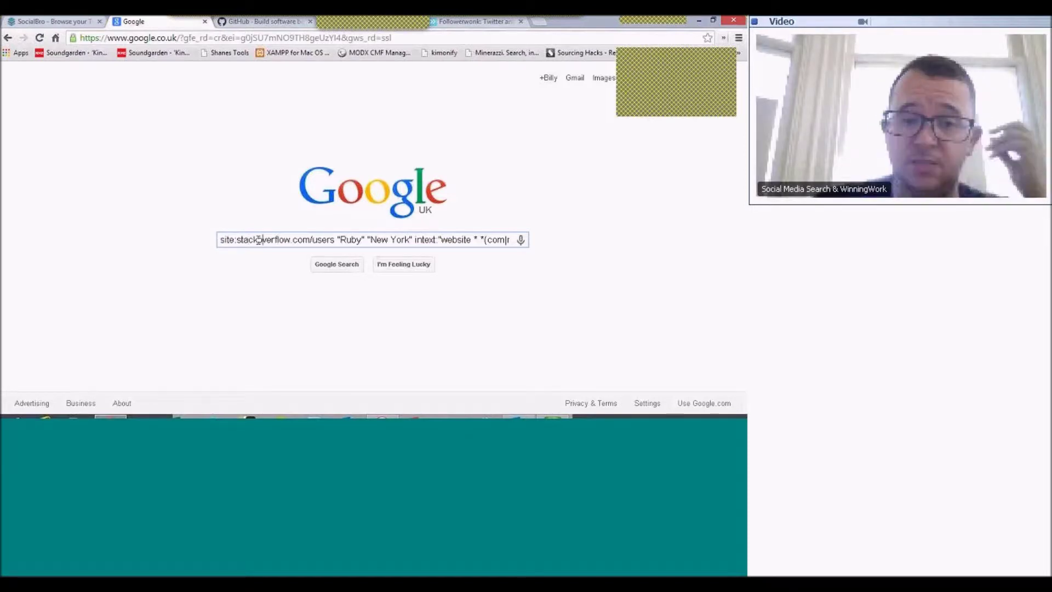
{"action": "key", "text": "Right"}
{"action": "key", "text": "Right"}
{"action": "key", "text": "Right"}
{"action": "key", "text": "Right"}
{"action": "key", "text": "Right"}
{"action": "key", "text": "Right"}
{"action": "key", "text": "Right"}
{"action": "key", "text": "Right"}
{"action": "key", "text": "Right"}
{"action": "key", "text": "Right"}
{"action": "key", "text": "Right"}
{"action": "key", "text": "Right"}
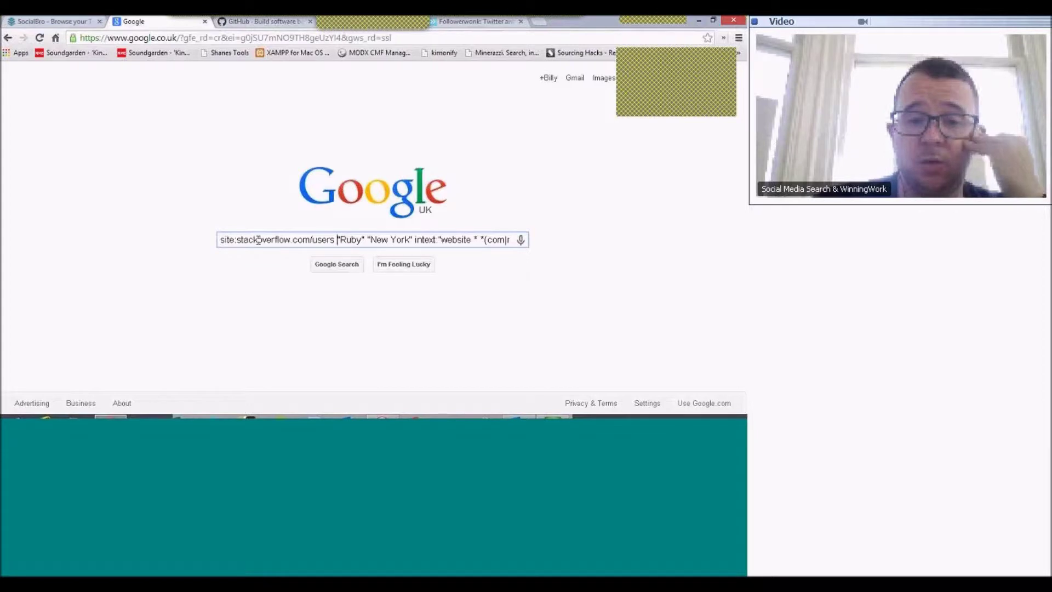
{"action": "key", "text": "Right"}
{"action": "key", "text": "Right"}
{"action": "key", "text": "Right"}
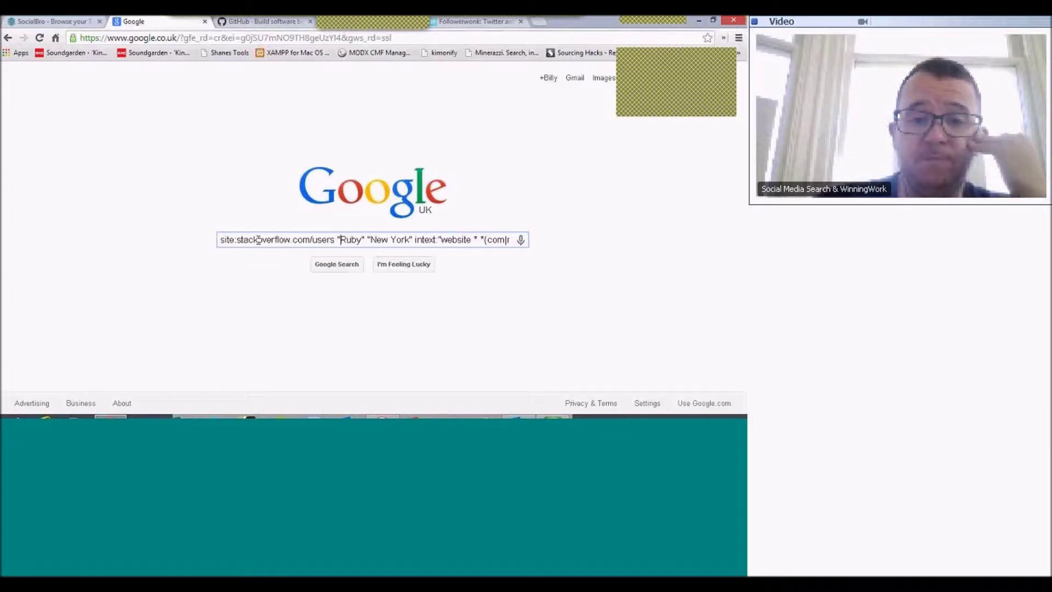
{"action": "key", "text": "Right"}
{"action": "key", "text": "Right"}
{"action": "key", "text": "Right"}
{"action": "key", "text": "Right"}
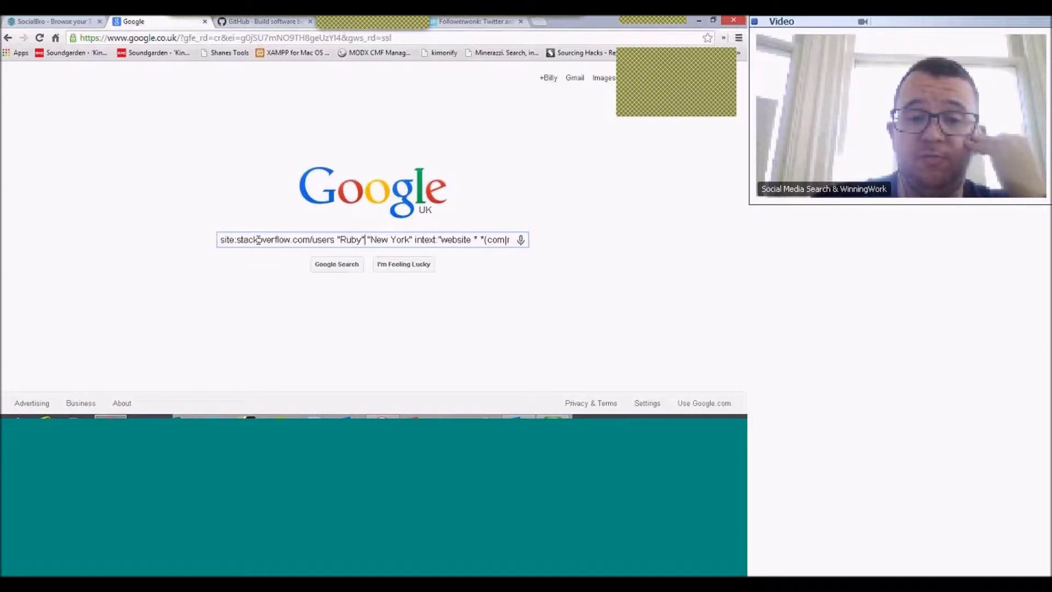
{"action": "key", "text": "Left"}
{"action": "key", "text": "Left"}
{"action": "key", "text": "Left"}
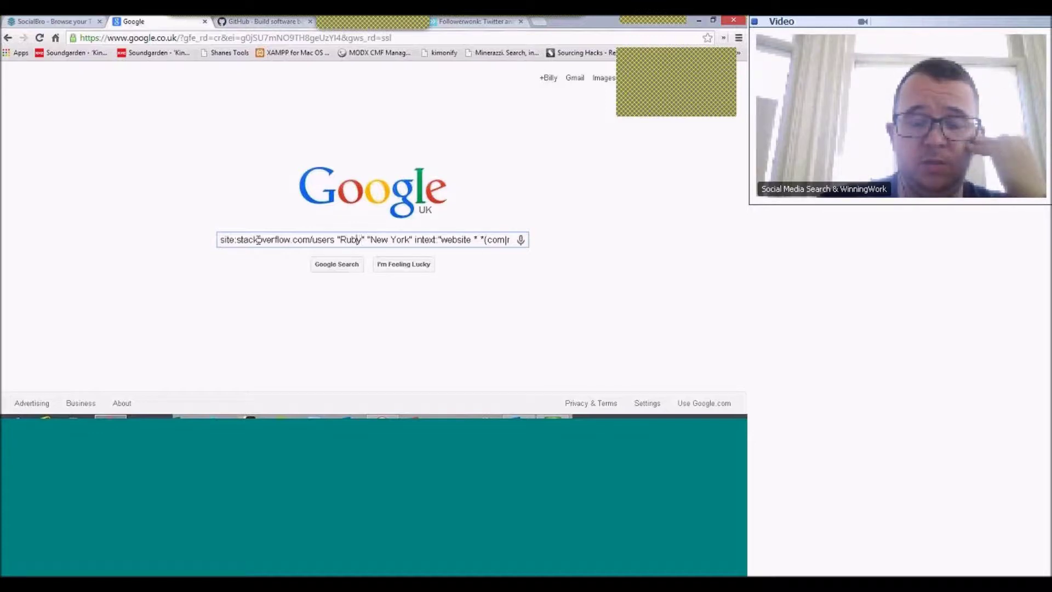
{"action": "key", "text": "Right"}
{"action": "key", "text": "Right"}
{"action": "key", "text": "Right"}
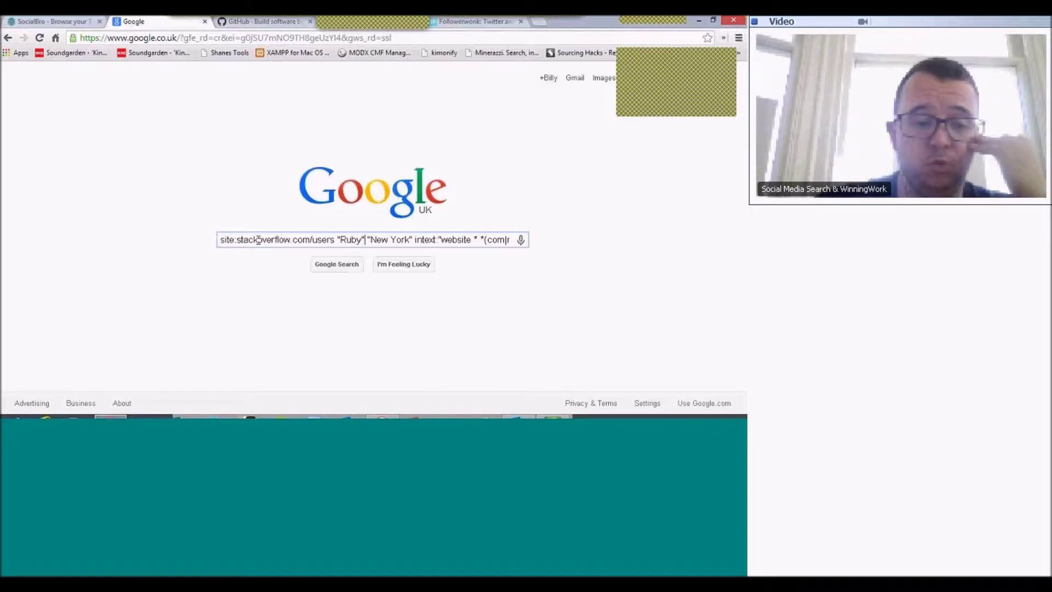
- Add '| Ruby-on-rails' after the Ruby term in the query
{"action": "type", "text": "|"}
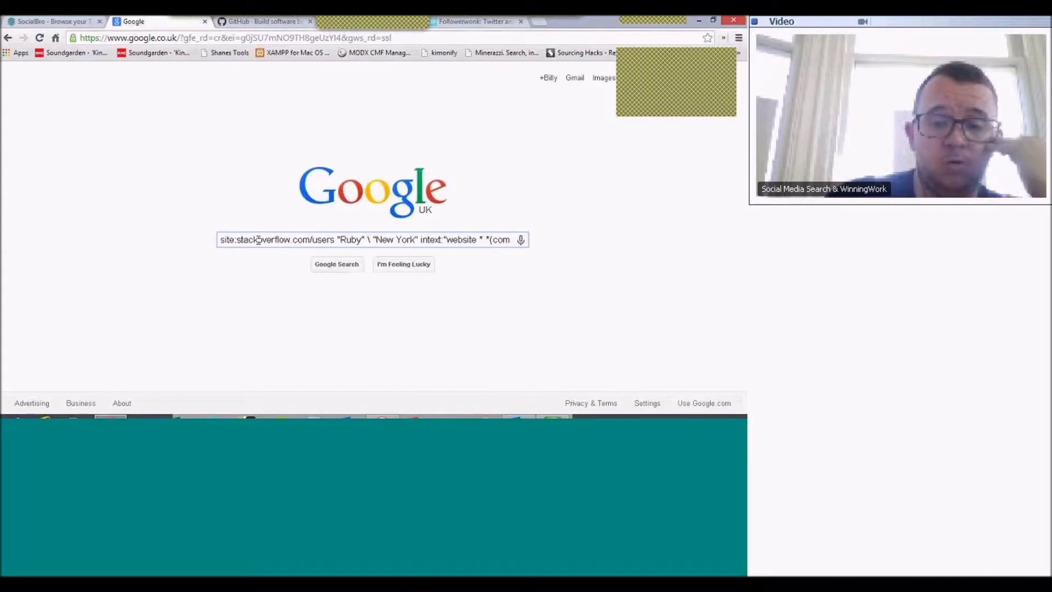
{"action": "key", "text": "BackSpace"}
{"action": "key", "text": "BackSpace"}
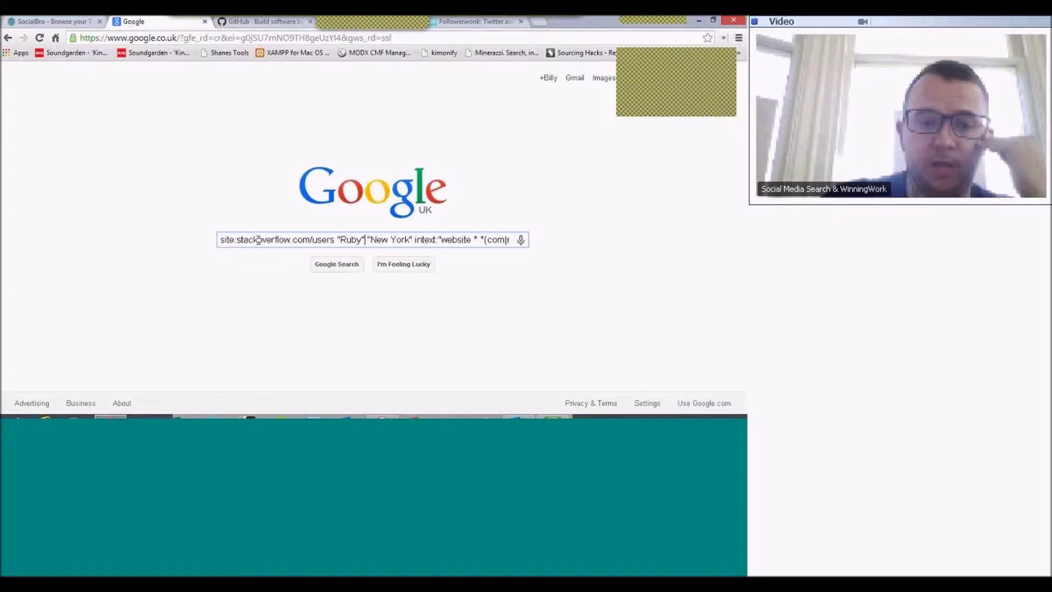
{"action": "type", "text": "|"}
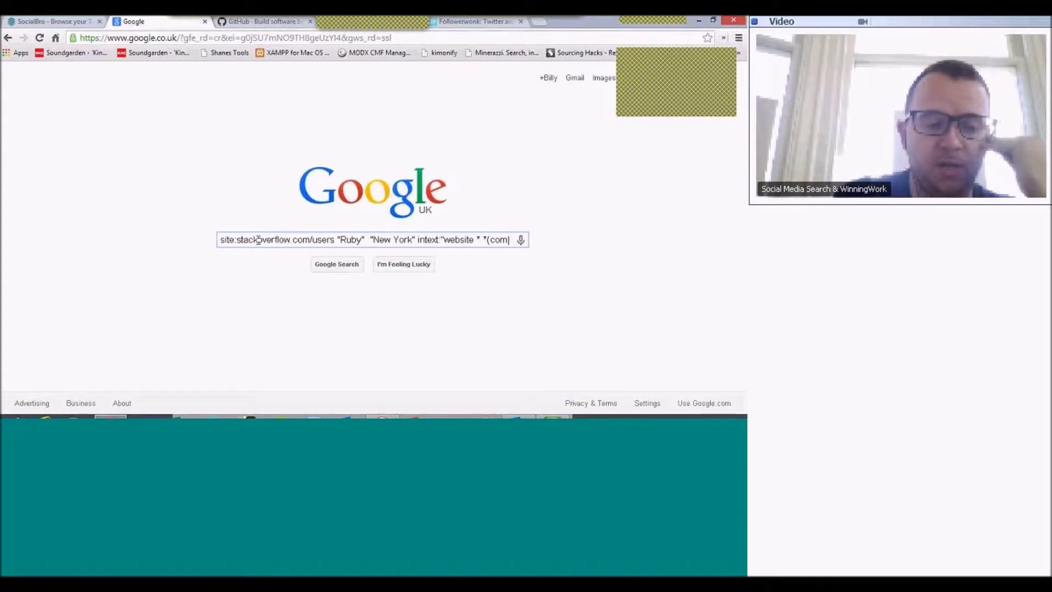
{"action": "type", "text": " Ru"}
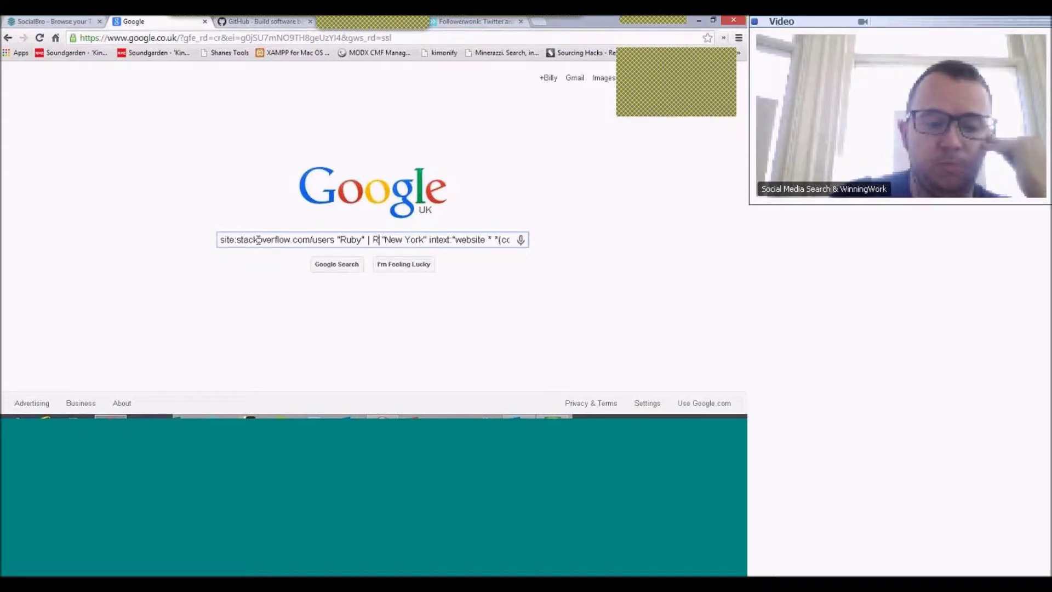
{"action": "type", "text": "by-"}
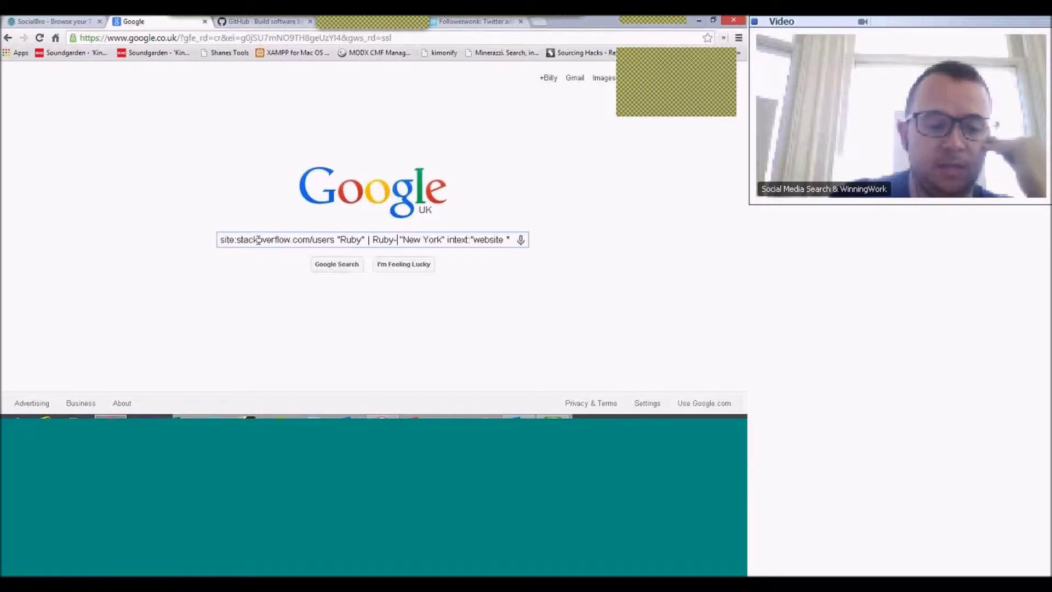
{"action": "type", "text": "d"}
{"action": "type", "text": "ash"}
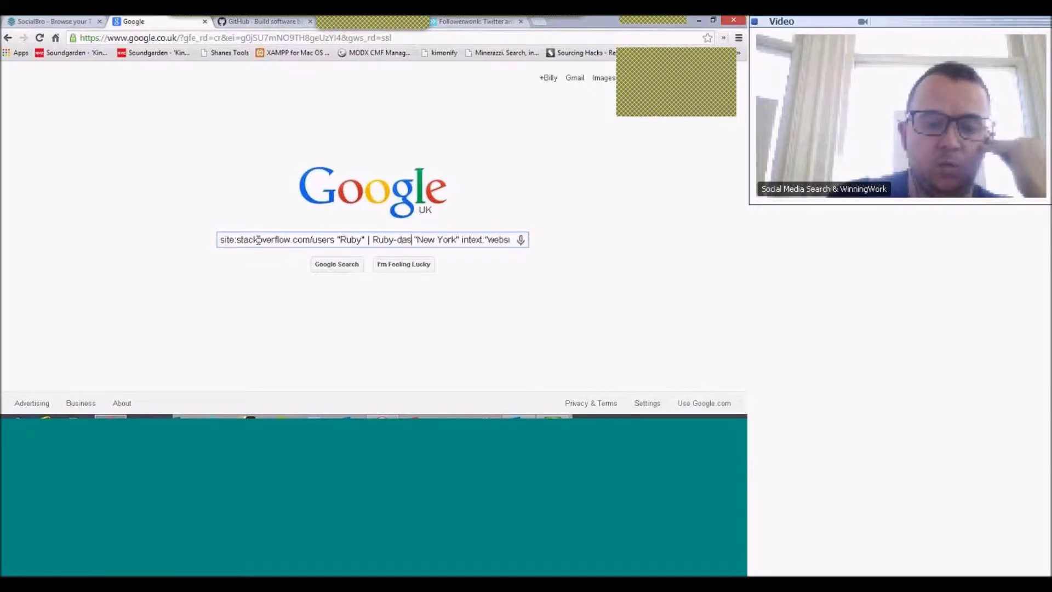
{"action": "key", "text": "BackSpace"}
{"action": "key", "text": "BackSpace"}
{"action": "key", "text": "BackSpace"}
{"action": "key", "text": "BackSpace"}
{"action": "key", "text": "BackSpace"}
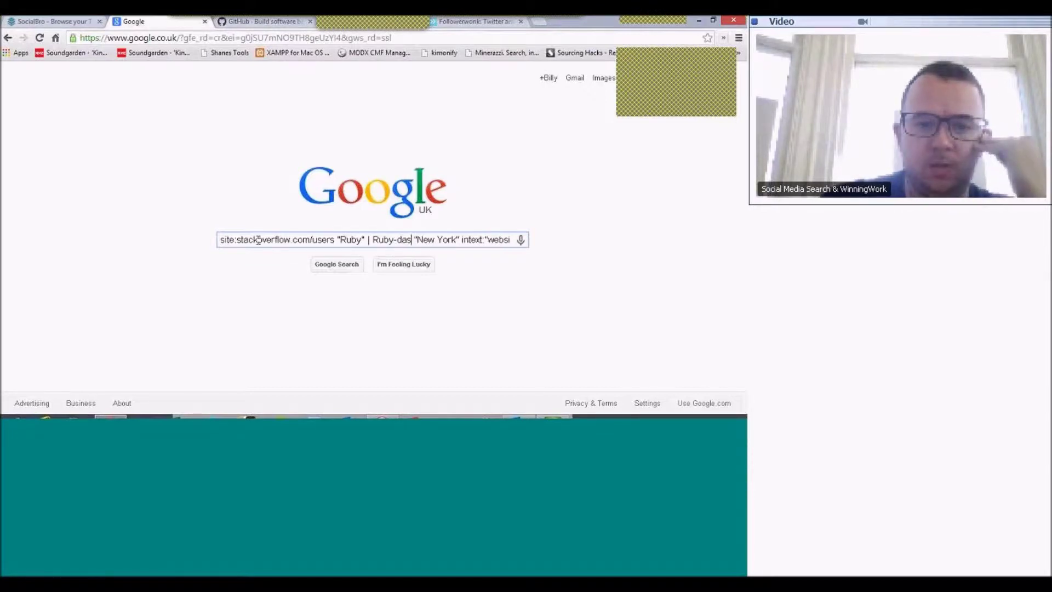
{"action": "type", "text": "on-"}
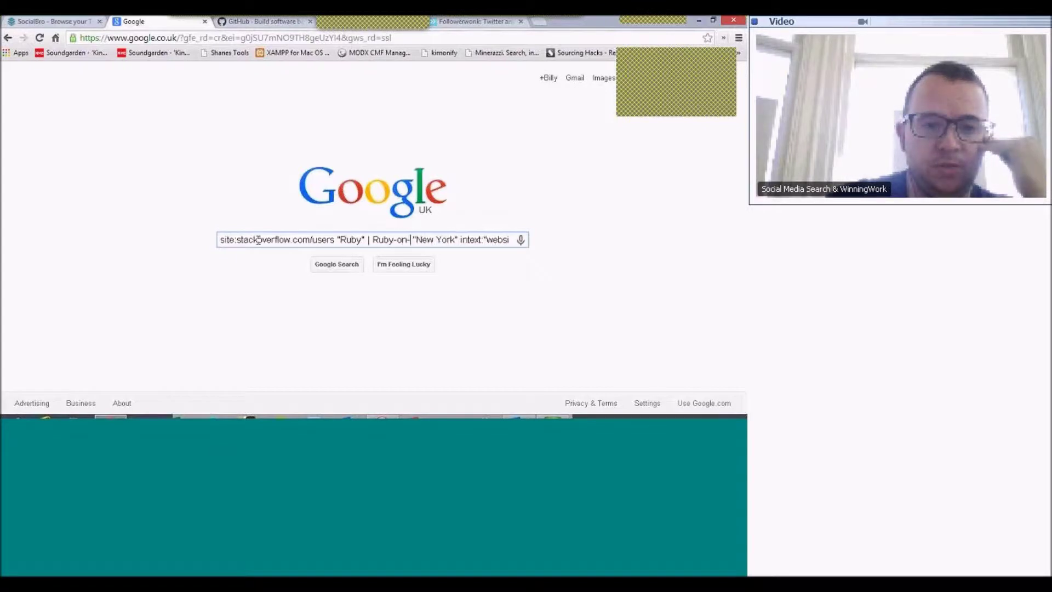
{"action": "type", "text": "rai"}
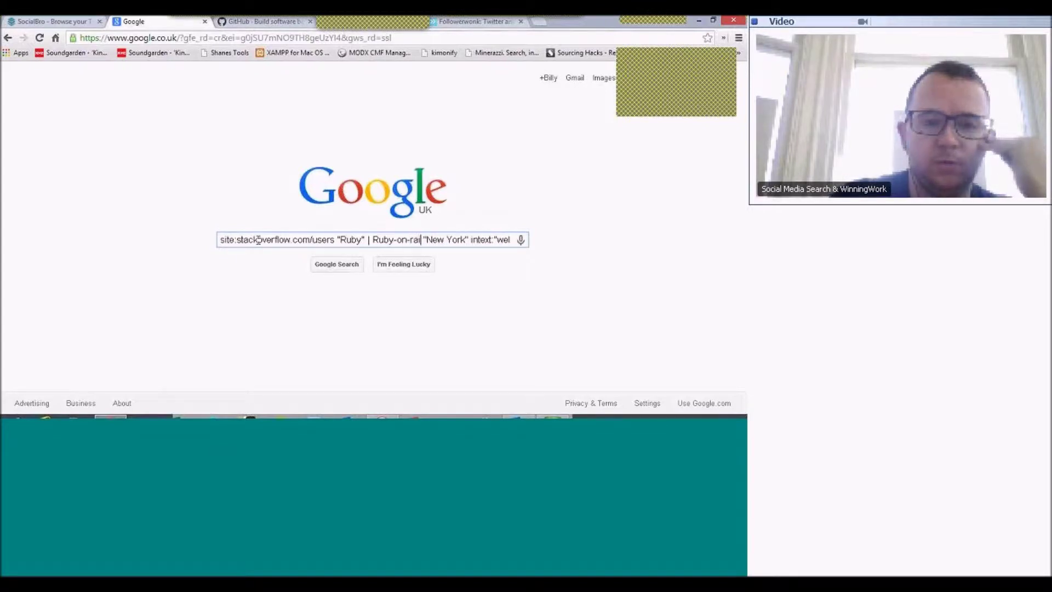
{"action": "type", "text": "ls"}
- Delete a stray parenthesis from the query's domain list
{"action": "key", "text": "Right"}
{"action": "key", "text": "Right"}
{"action": "key", "text": "Left"}
{"action": "key", "text": "Right"}
{"action": "key", "text": "Right"}
{"action": "key", "text": "Right"}
{"action": "key", "text": "Right"}
{"action": "key", "text": "Right"}
{"action": "key", "text": "Right"}
{"action": "key", "text": "Right"}
{"action": "key", "text": "Right"}
{"action": "key", "text": "Right"}
{"action": "key", "text": "Right"}
{"action": "key", "text": "Right"}
{"action": "key", "text": "Right"}
{"action": "key", "text": "Right"}
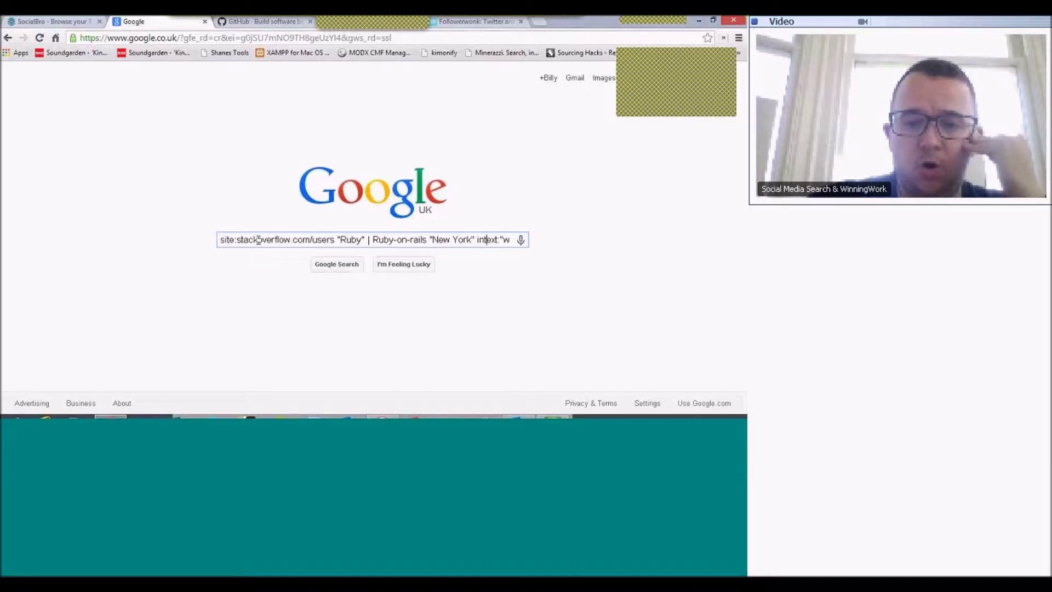
{"action": "key", "text": "Right"}
{"action": "key", "text": "Right"}
{"action": "key", "text": "Right"}
{"action": "key", "text": "Right"}
{"action": "key", "text": "Right"}
{"action": "key", "text": "Right"}
{"action": "key", "text": "Right"}
{"action": "key", "text": "Right"}
{"action": "key", "text": "Right"}
{"action": "key", "text": "Right"}
{"action": "key", "text": "Right"}
{"action": "key", "text": "Right"}
{"action": "key", "text": "Right"}
{"action": "key", "text": "Right"}
{"action": "key", "text": "Right"}
{"action": "key", "text": "Right"}
{"action": "key", "text": "Right"}
{"action": "key", "text": "Right"}
{"action": "key", "text": "Right"}
{"action": "key", "text": "Right"}
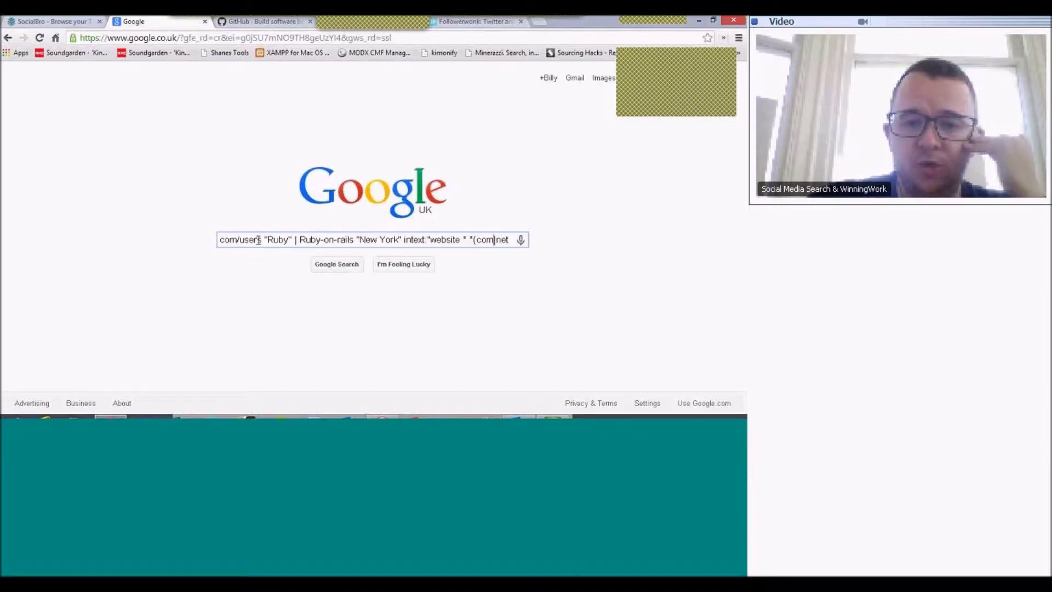
{"action": "key", "text": "Left"}
{"action": "key", "text": "Left"}
{"action": "key", "text": "Left"}
{"action": "key", "text": "Left"}
{"action": "key", "text": "Left"}
{"action": "key", "text": "Left"}
{"action": "key", "text": "Left"}
{"action": "key", "text": "Left"}
{"action": "key", "text": "Right"}
{"action": "key", "text": "Right"}
{"action": "key", "text": "Right"}
{"action": "key", "text": "Right"}
{"action": "key", "text": "Right"}
{"action": "key", "text": "Right"}
{"action": "key", "text": "Right"}
{"action": "key", "text": "Right"}
{"action": "key", "text": "Right"}
{"action": "key", "text": "Right"}
{"action": "key", "text": "Right"}
{"action": "key", "text": "Right"}
{"action": "key", "text": "Right"}
{"action": "key", "text": "Right"}
{"action": "key", "text": "Right"}
{"action": "key", "text": "Right"}
{"action": "key", "text": "Right"}
{"action": "key", "text": "Right"}
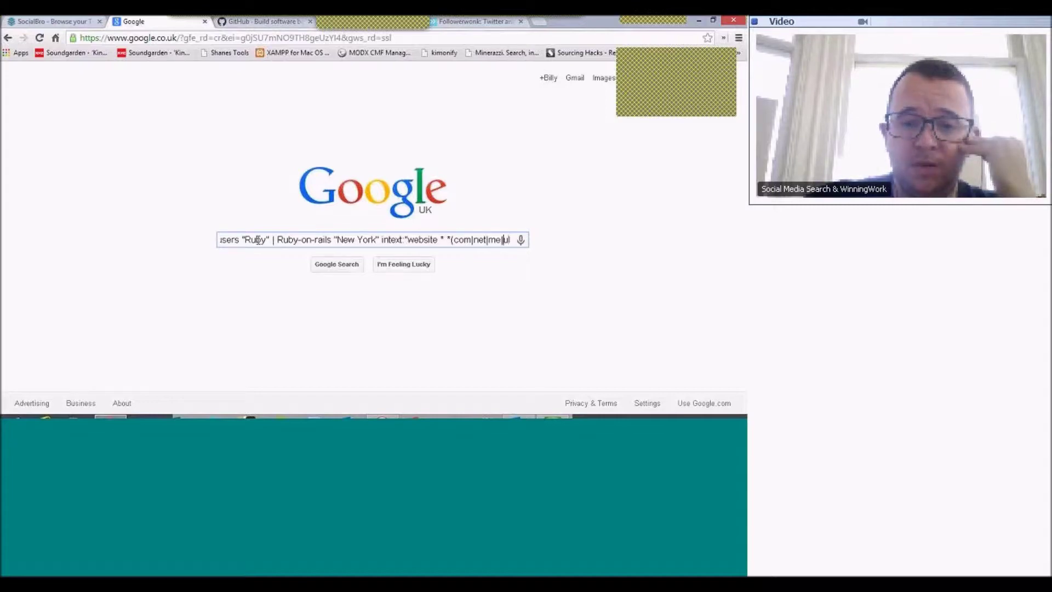
{"action": "key", "text": "Left"}
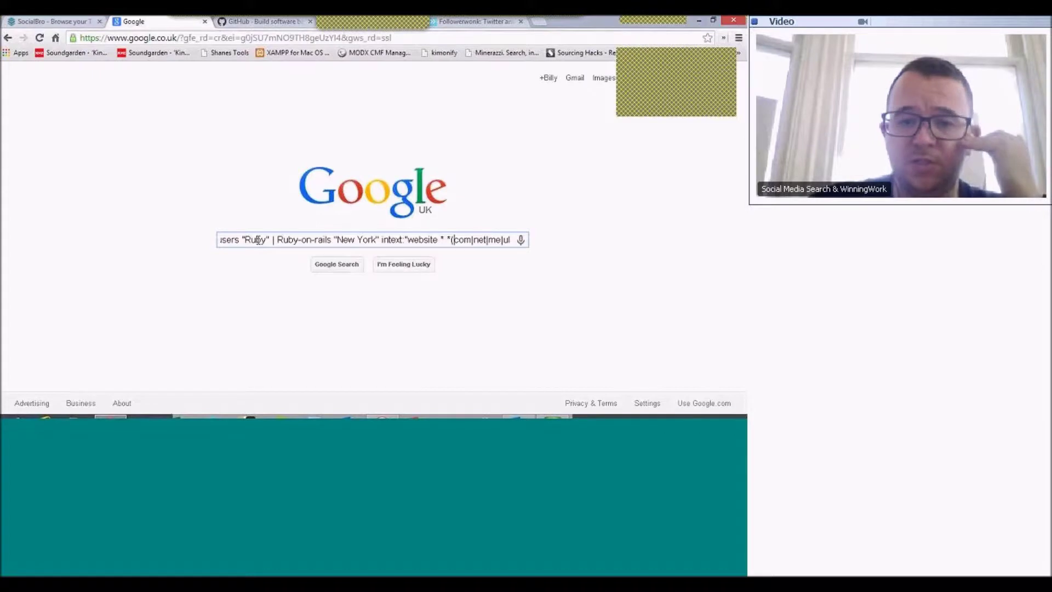
{"action": "key", "text": "Left"}
{"action": "key", "text": "Left"}
{"action": "key", "text": "Left"}
{"action": "key", "text": "Left"}
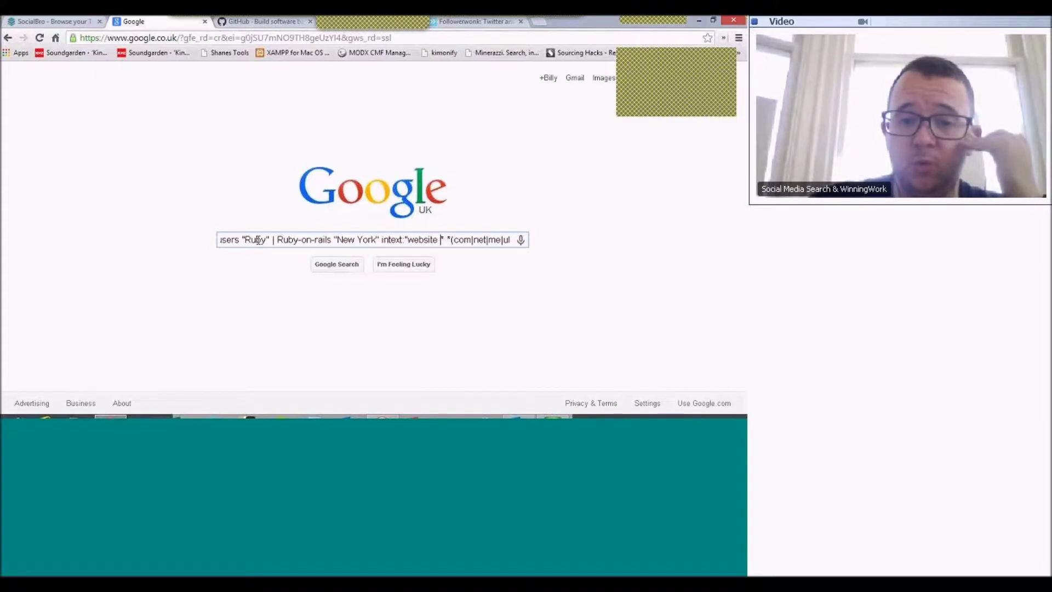
{"action": "key", "text": "Right"}
{"action": "key", "text": "Right"}
{"action": "key", "text": "Delete"}
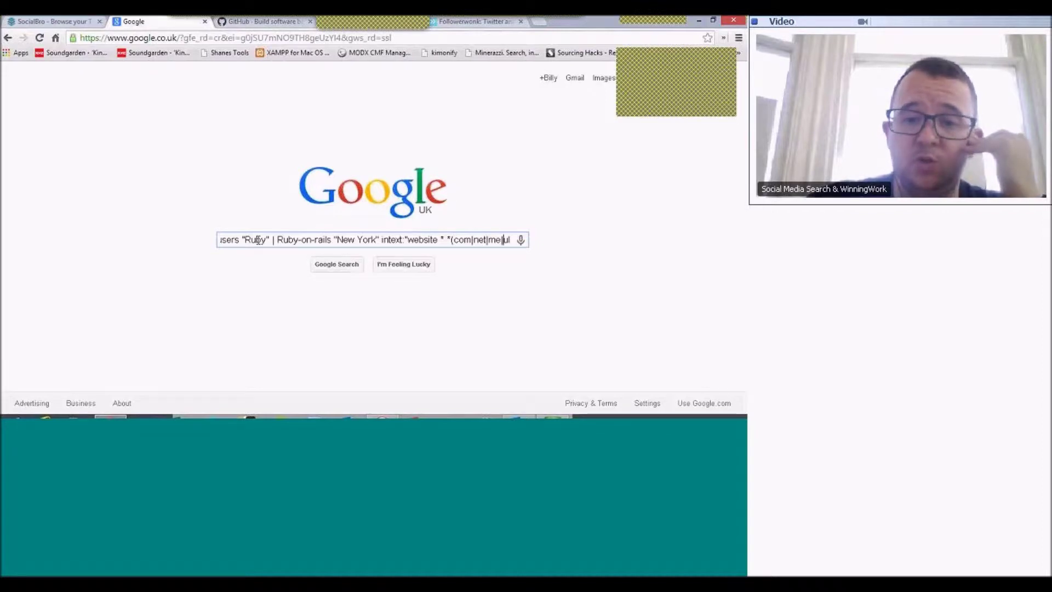
- Append -"0 reputation", restore site: at the start, and run the search
{"action": "key", "text": "End"}
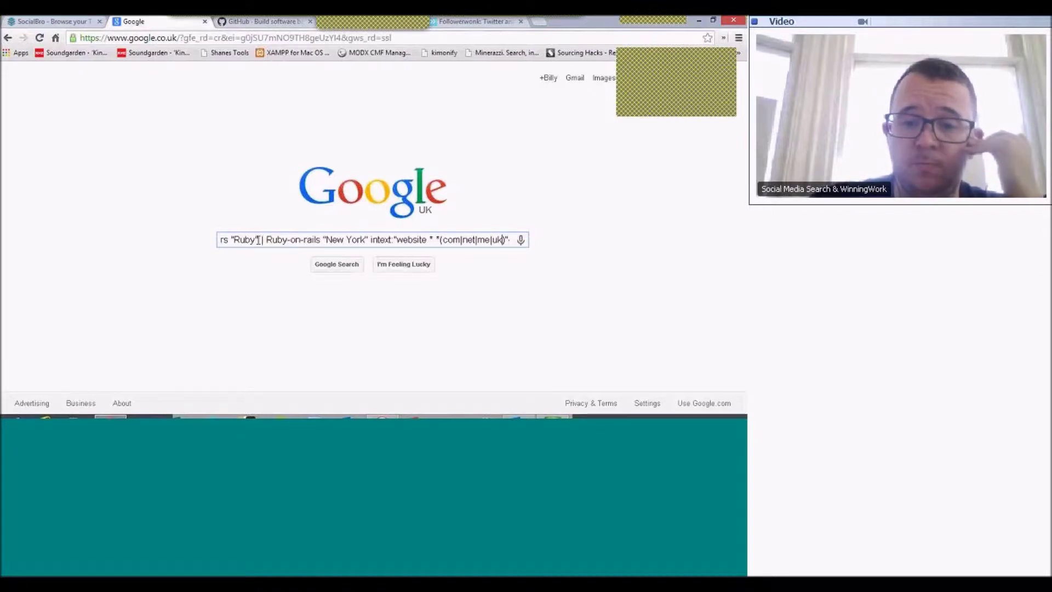
{"action": "type", "text": "-\"0"}
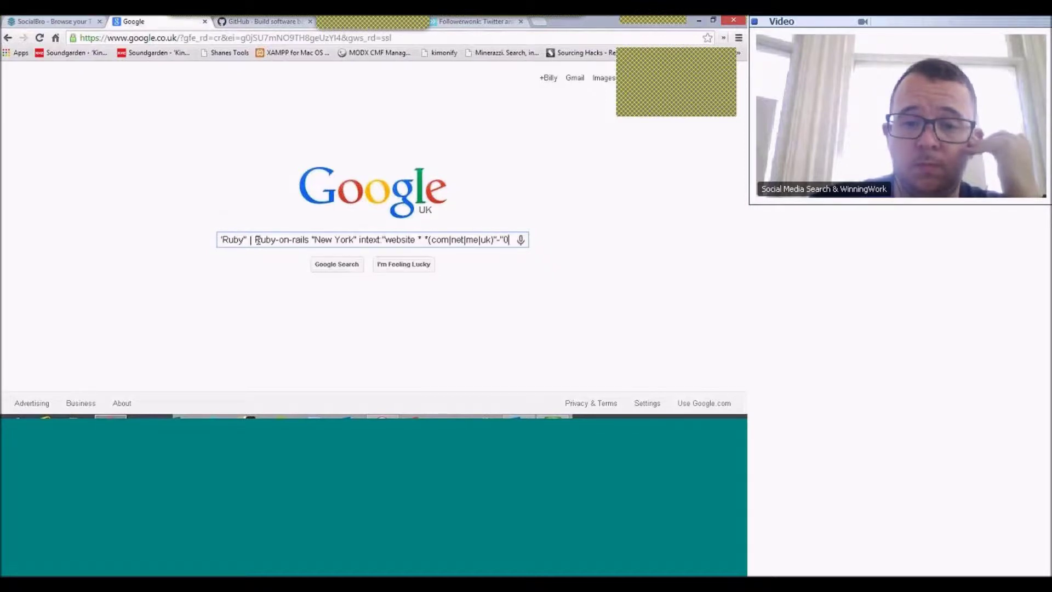
{"action": "type", "text": " reputation\""}
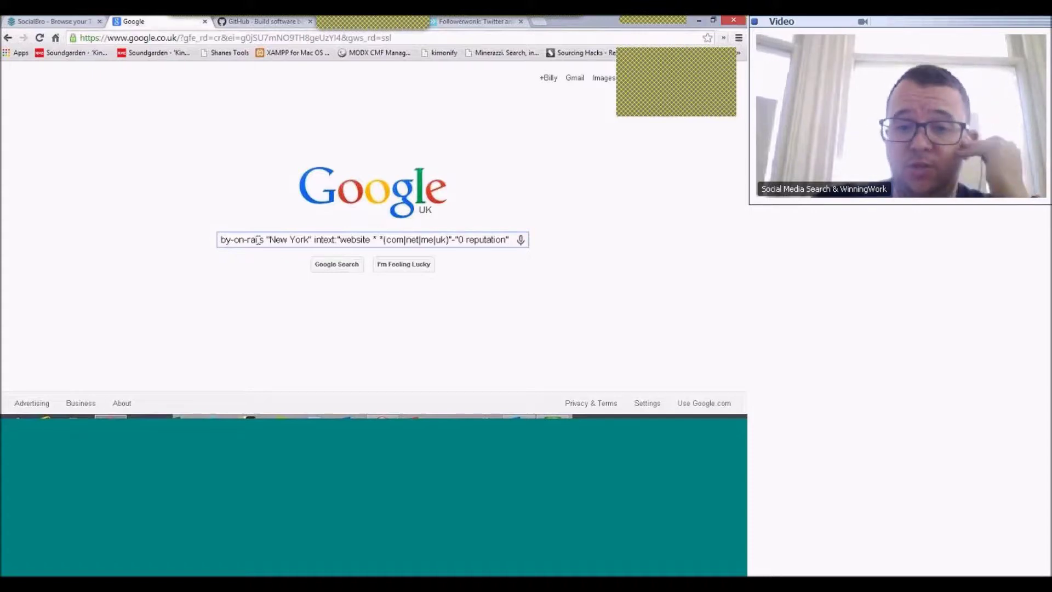
{"action": "key", "text": "Right"}
{"action": "key", "text": "Left"}
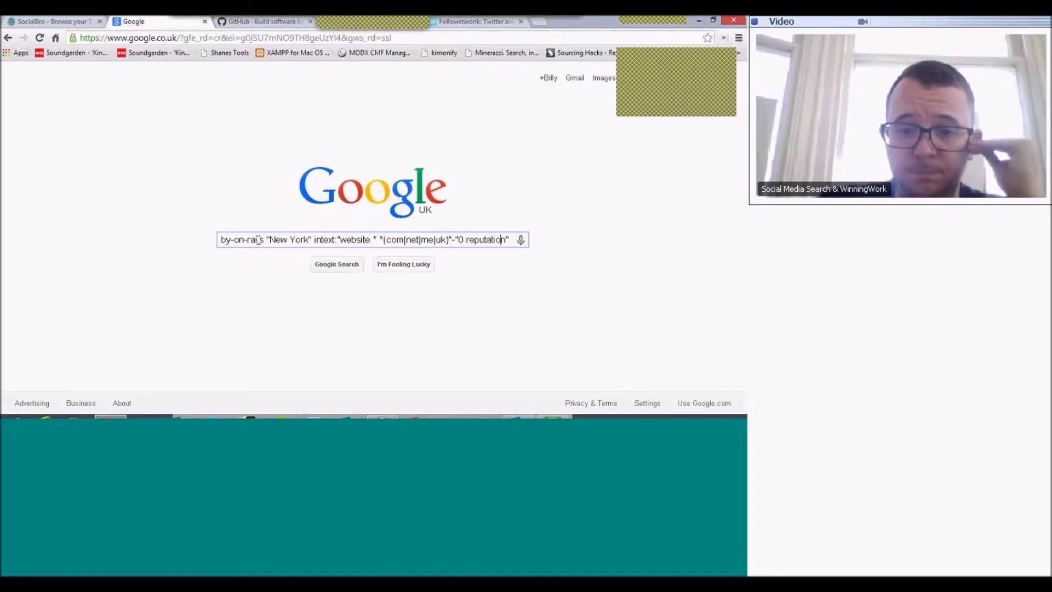
{"action": "key", "text": "Left"}
{"action": "key", "text": "Left"}
{"action": "key", "text": "Left"}
{"action": "key", "text": "Left"}
{"action": "key", "text": "Left"}
{"action": "key", "text": "Left"}
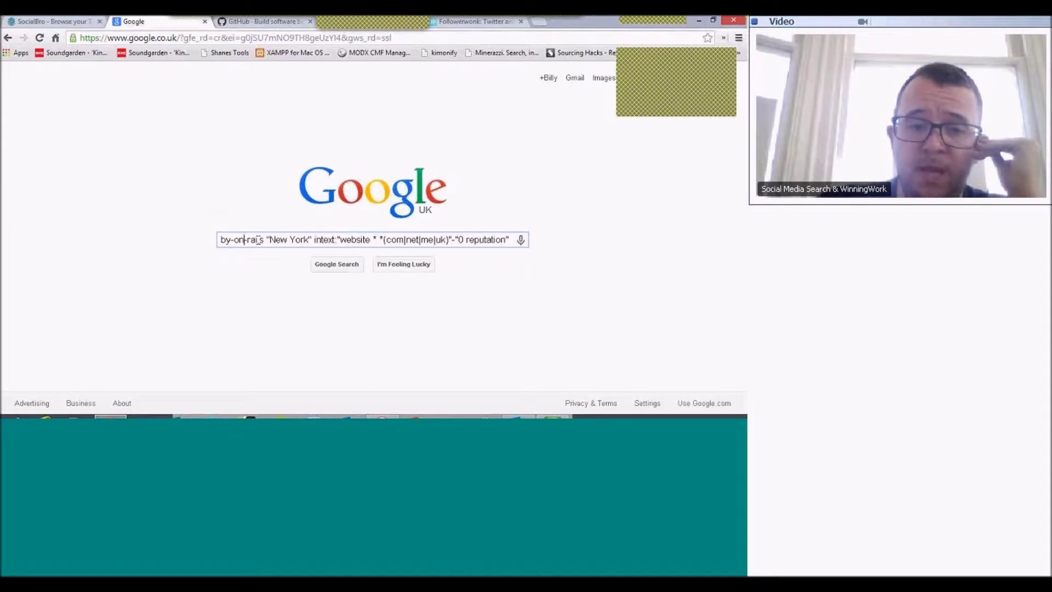
{"action": "key", "text": "Home"}
{"action": "type", "text": "site:"}
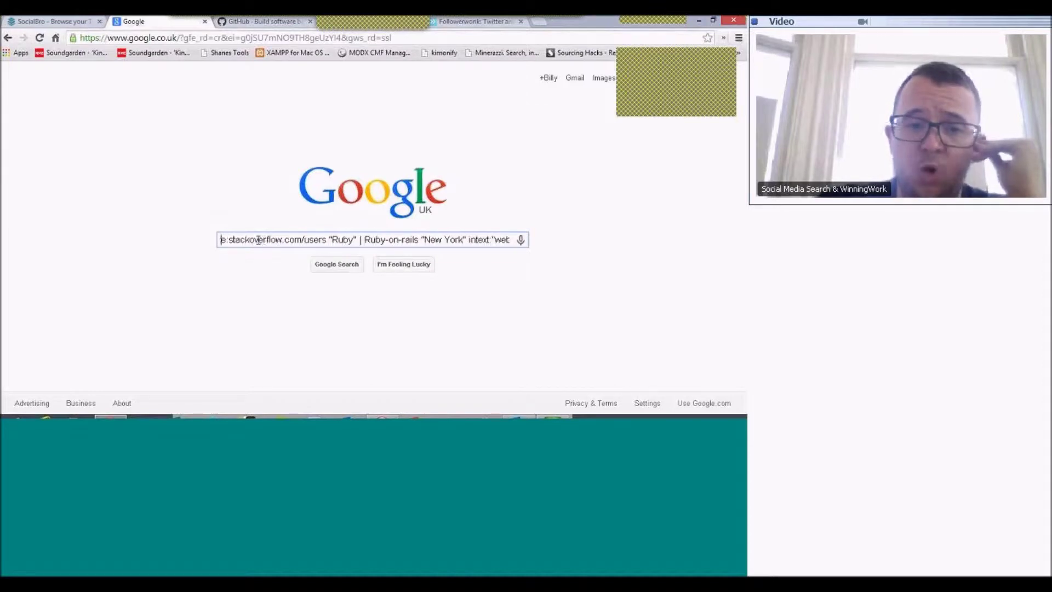
{"action": "key", "text": "Home"}
{"action": "key", "text": "Return"}
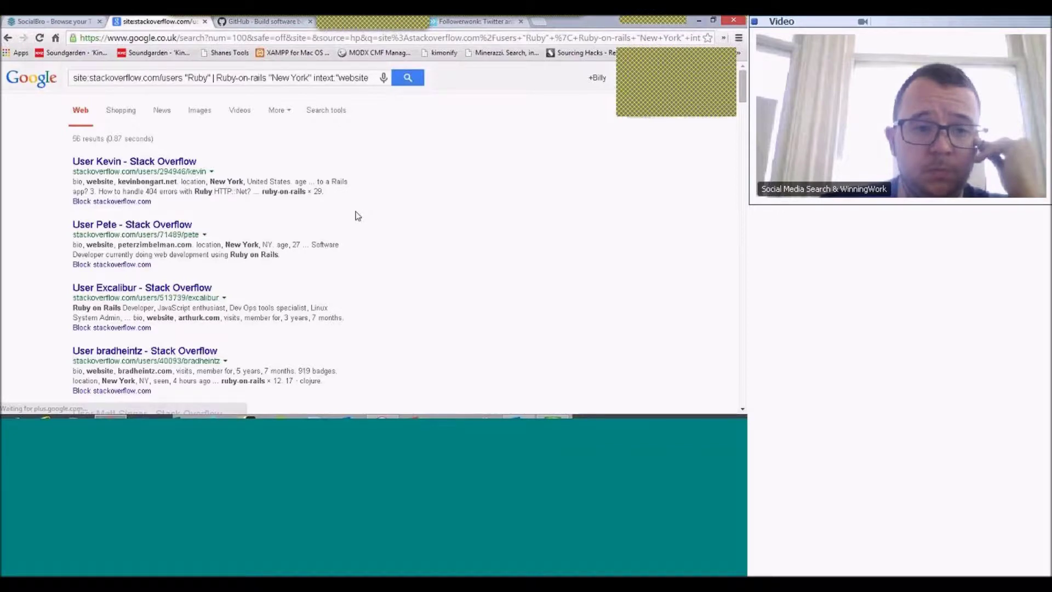
- Scroll the 56 results and select the Ruby alternatives in the query
{"action": "scroll", "coordinate": [353, 216], "scroll_direction": "down", "scroll_amount": 1}
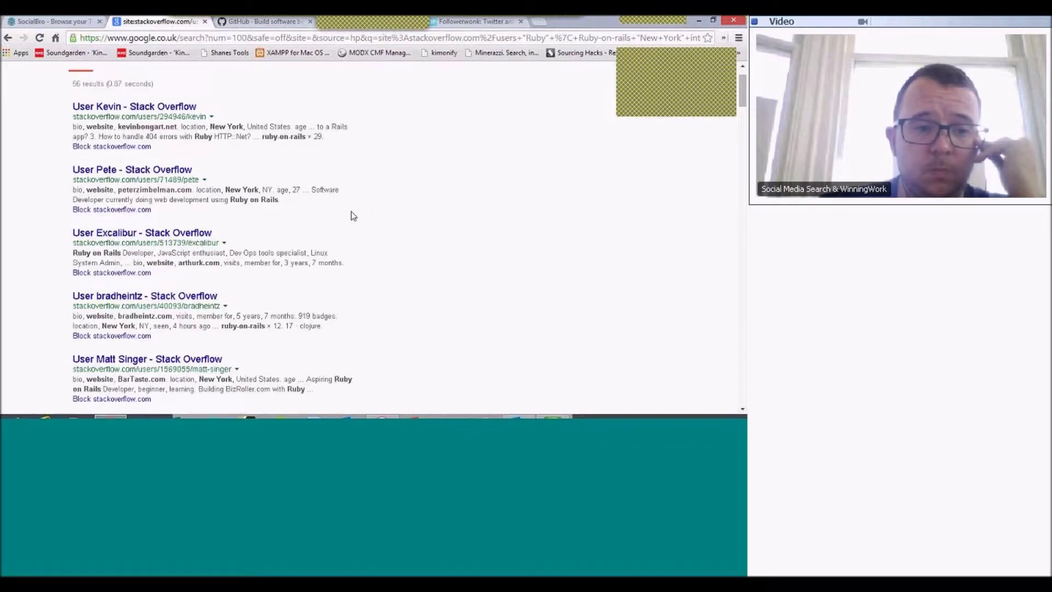
{"action": "scroll", "coordinate": [352, 215], "scroll_direction": "down", "scroll_amount": 1}
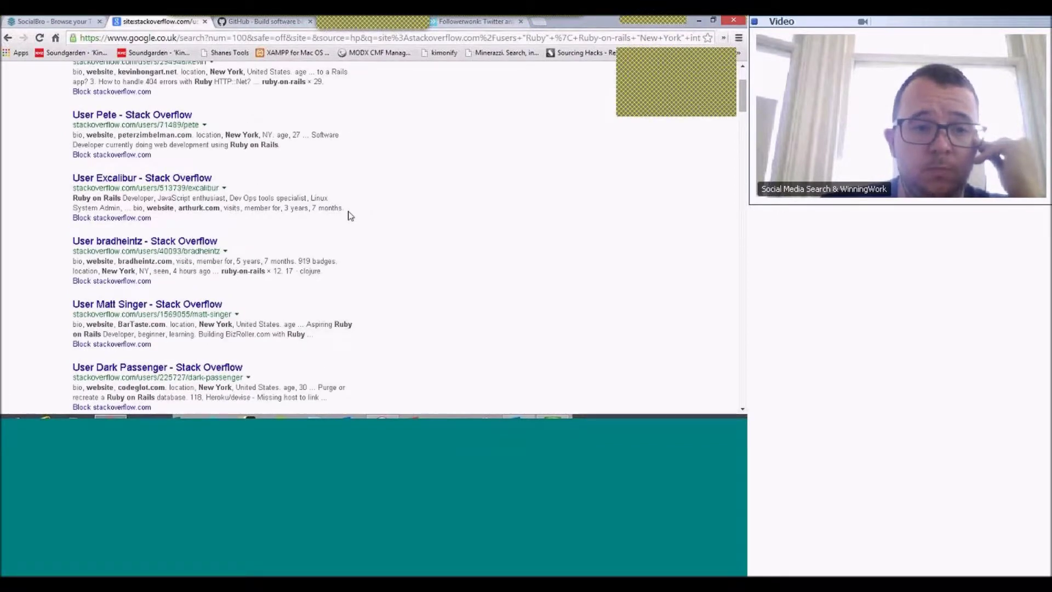
{"action": "scroll", "coordinate": [351, 215], "scroll_direction": "up", "scroll_amount": 2}
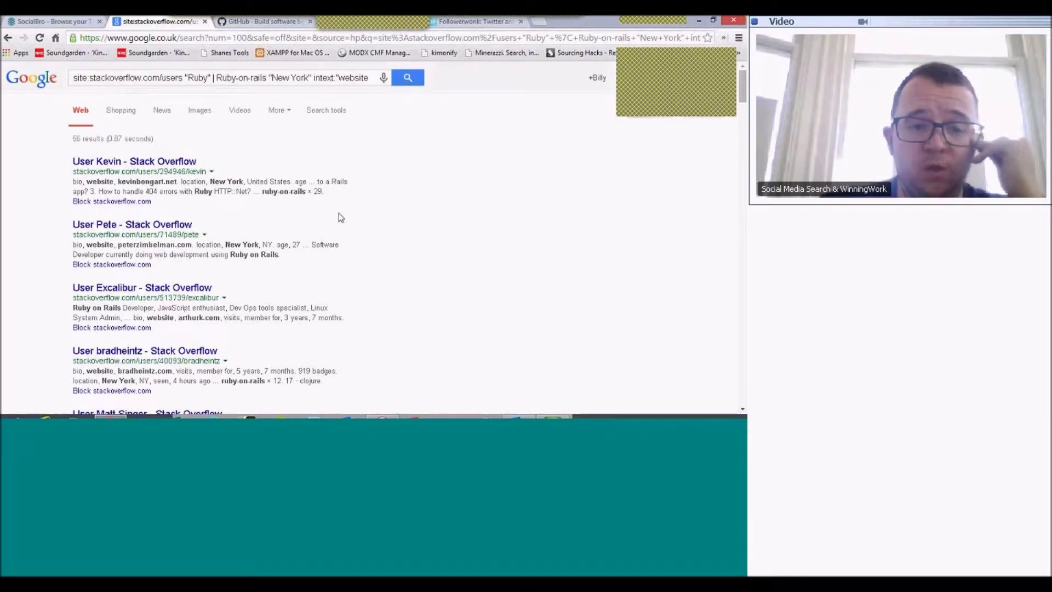
{"action": "left_click", "coordinate": [204, 78]}
{"action": "left_click_drag", "start_coordinate": [205, 78], "coordinate": [234, 78]}
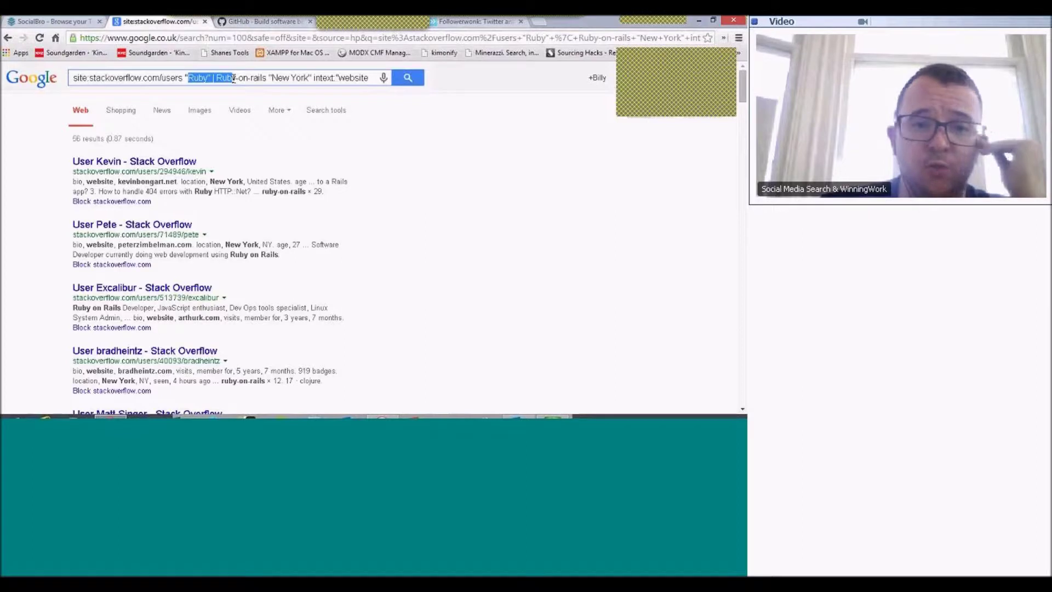
{"action": "left_click", "coordinate": [234, 78]}
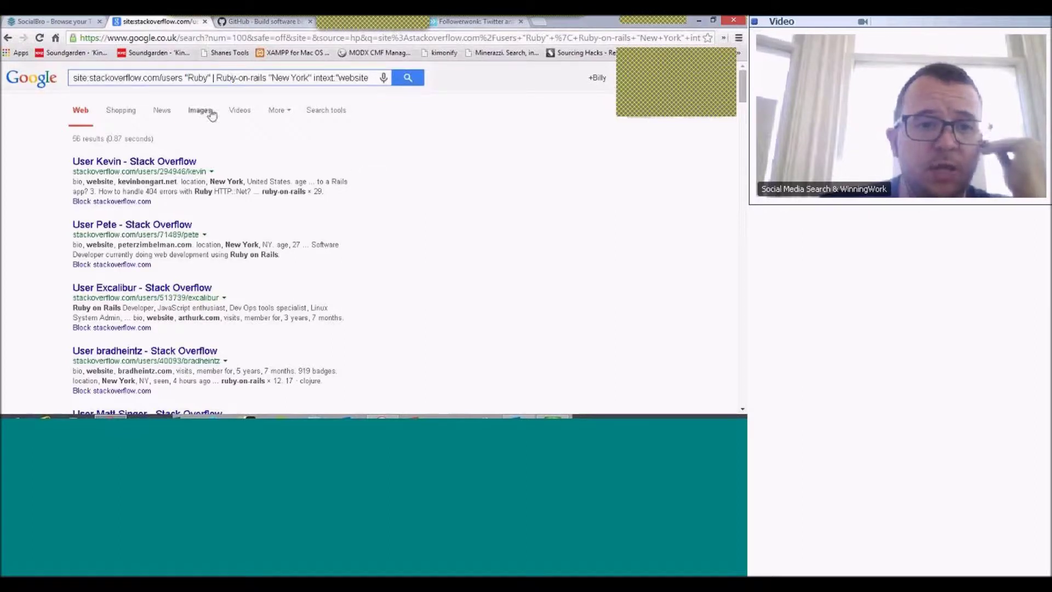
- Open the first three user results in new tabs and view the first profile
{"action": "right_click", "coordinate": [118, 161]}
{"action": "left_click", "coordinate": [138, 166]}
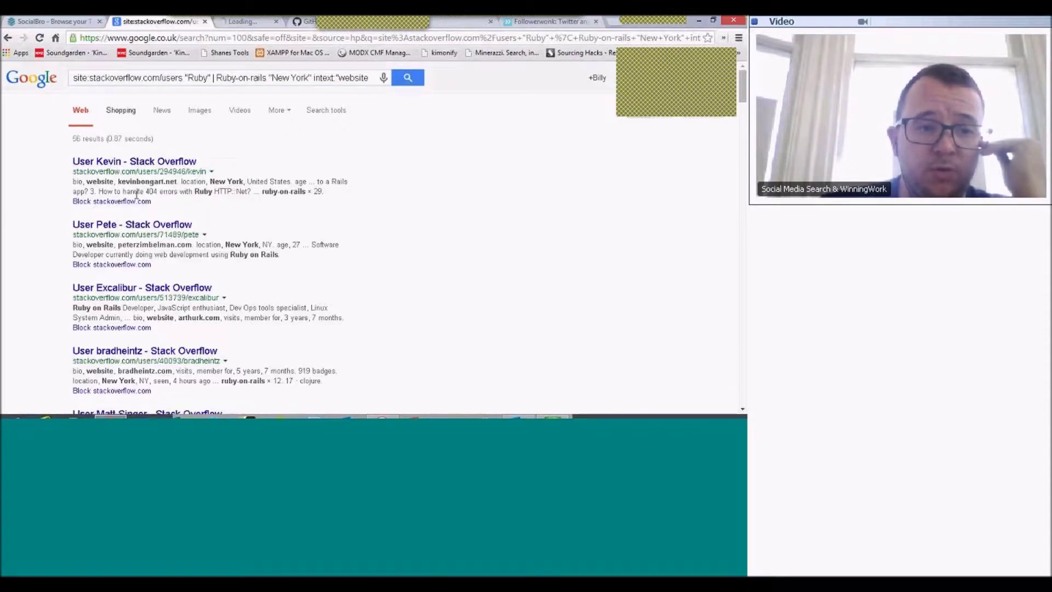
{"action": "right_click", "coordinate": [127, 224]}
{"action": "left_click", "coordinate": [143, 228]}
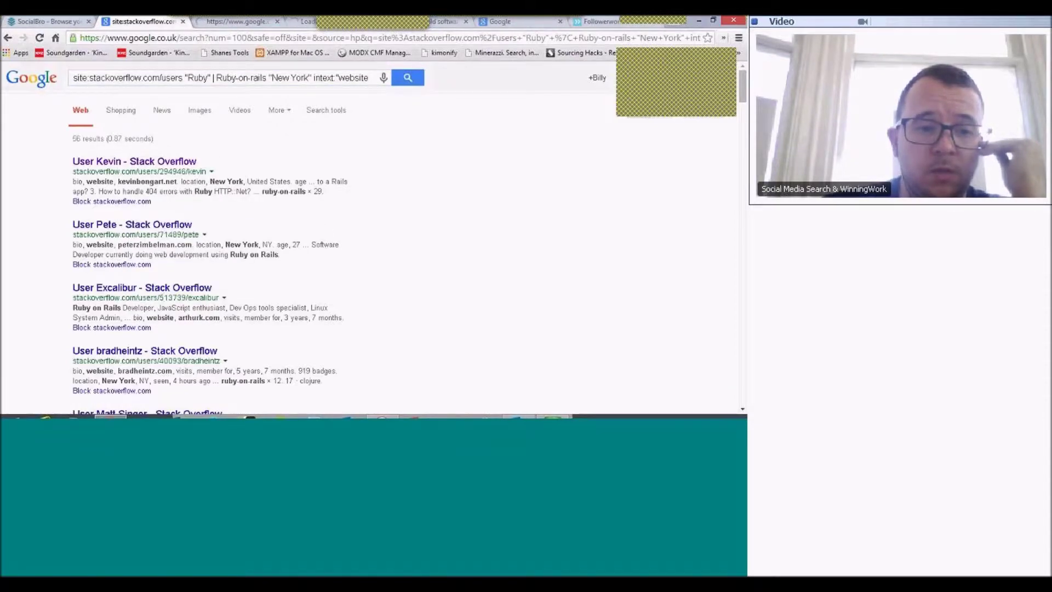
{"action": "right_click", "coordinate": [178, 290]}
{"action": "left_click", "coordinate": [241, 299]}
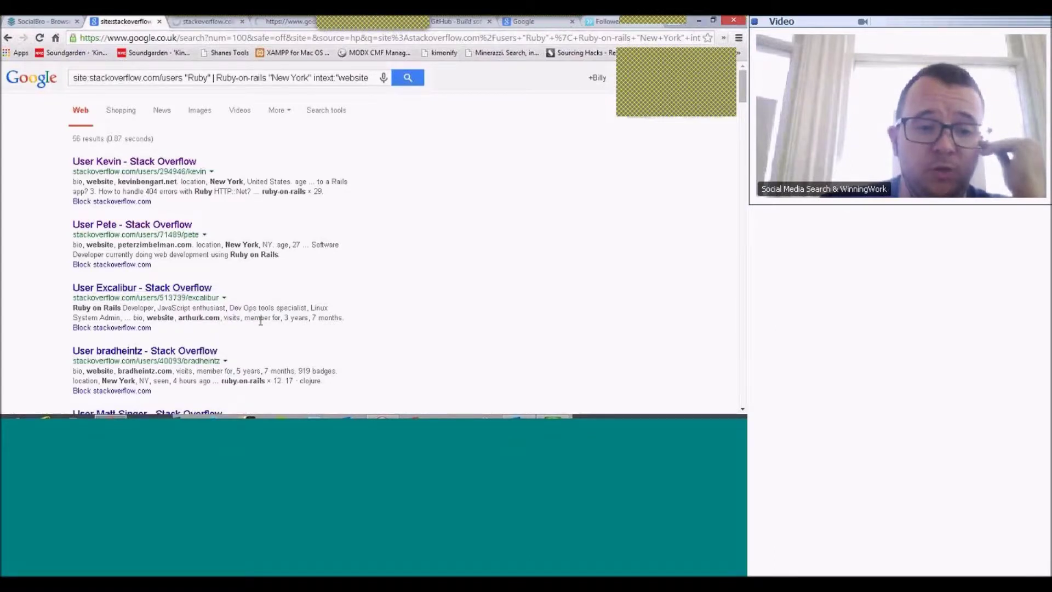
{"action": "left_click", "coordinate": [228, 26]}
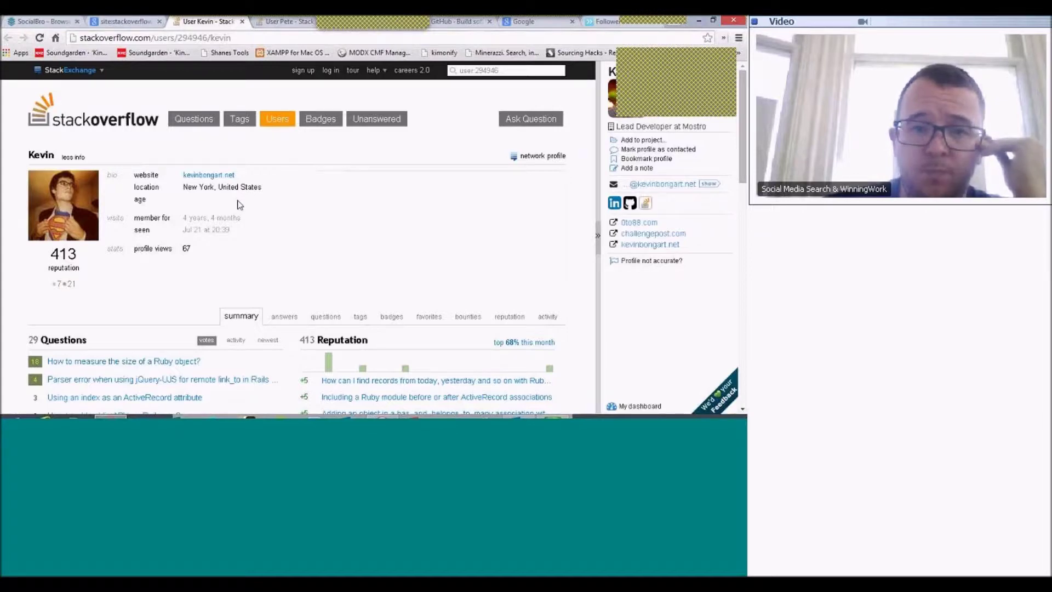
- Review the three New York Ruby profiles in turn, then return to the Google search box
{"action": "scroll", "coordinate": [237, 202], "scroll_direction": "down", "scroll_amount": 1}
{"action": "scroll", "coordinate": [237, 202], "scroll_direction": "up", "scroll_amount": 1}
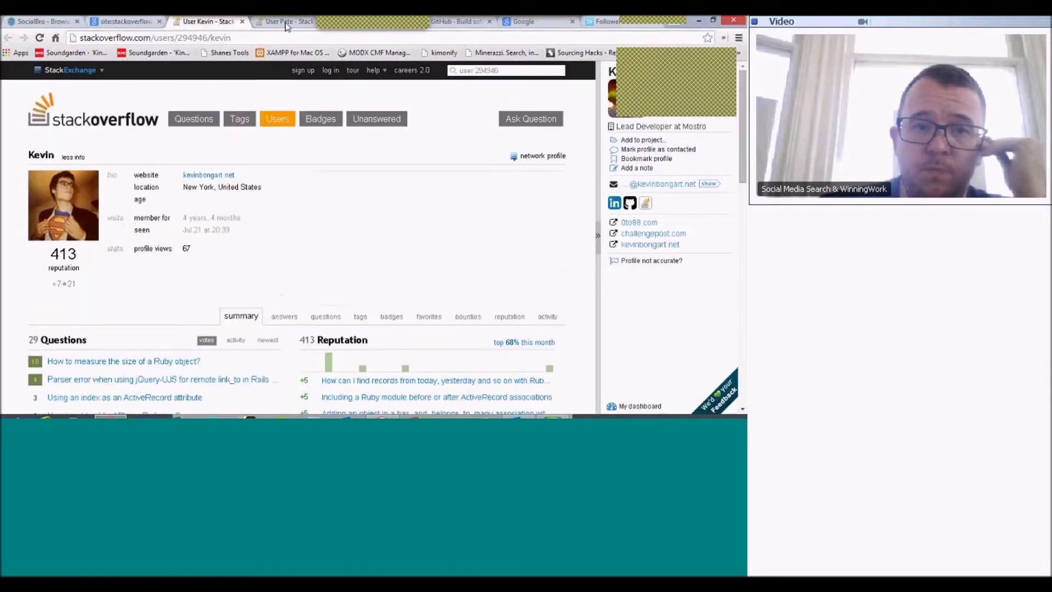
{"action": "left_click", "coordinate": [285, 22]}
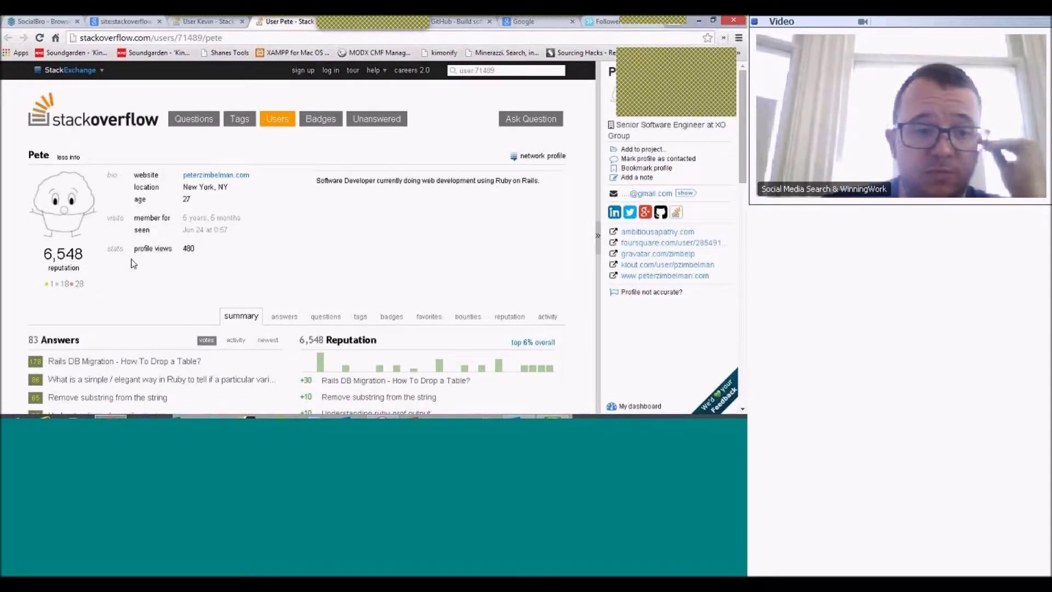
{"action": "scroll", "coordinate": [131, 263], "scroll_direction": "down", "scroll_amount": 4}
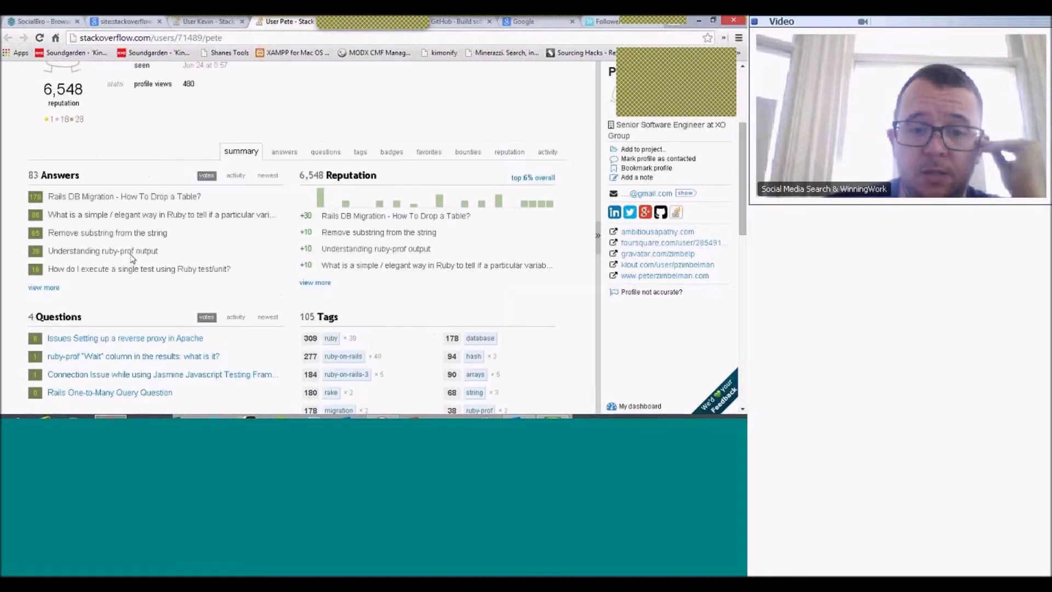
{"action": "scroll", "coordinate": [131, 264], "scroll_direction": "up", "scroll_amount": 4}
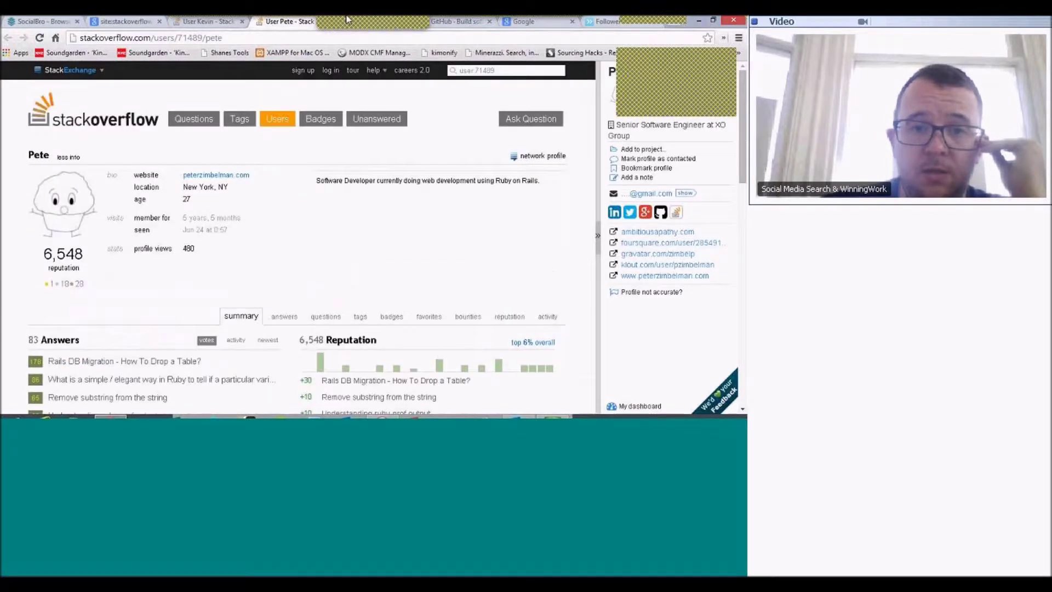
{"action": "left_click", "coordinate": [713, 20]}
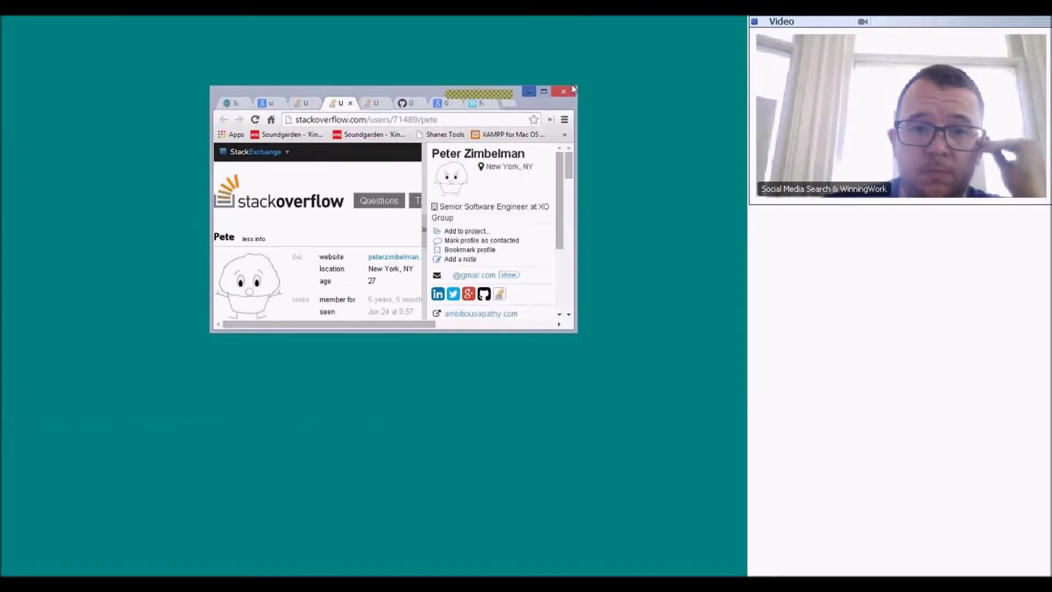
{"action": "left_click", "coordinate": [379, 108]}
{"action": "left_click", "coordinate": [543, 94]}
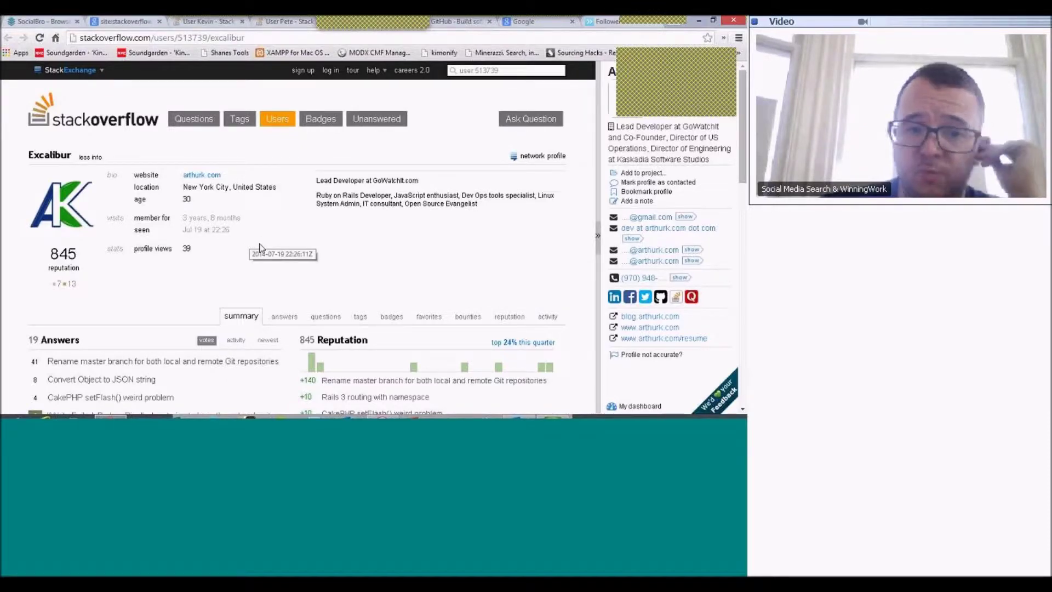
{"action": "scroll", "coordinate": [260, 247], "scroll_direction": "down", "scroll_amount": 1}
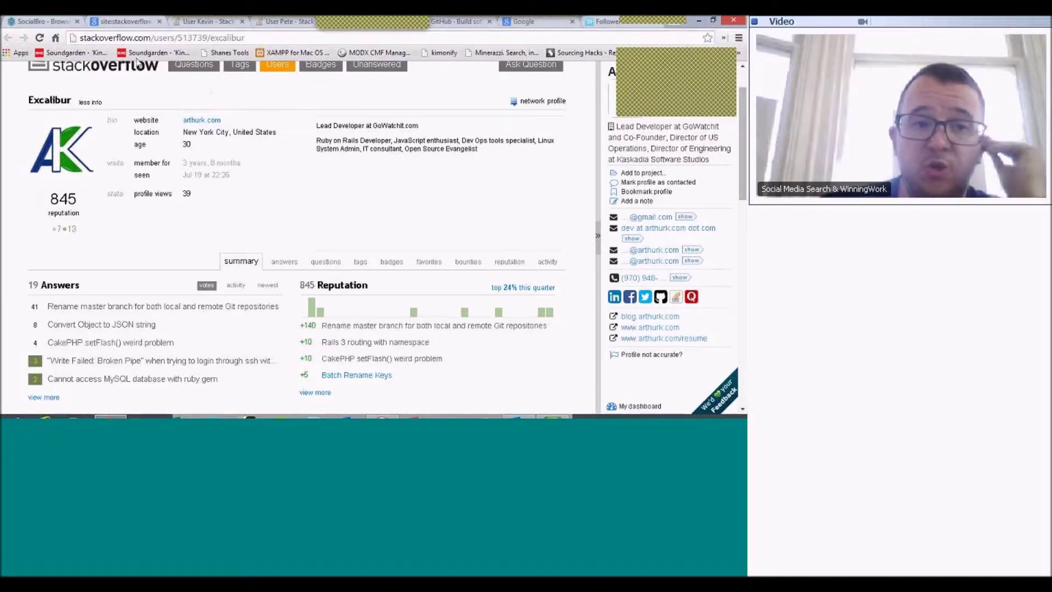
{"action": "left_click", "coordinate": [137, 21]}
{"action": "left_click", "coordinate": [188, 78]}
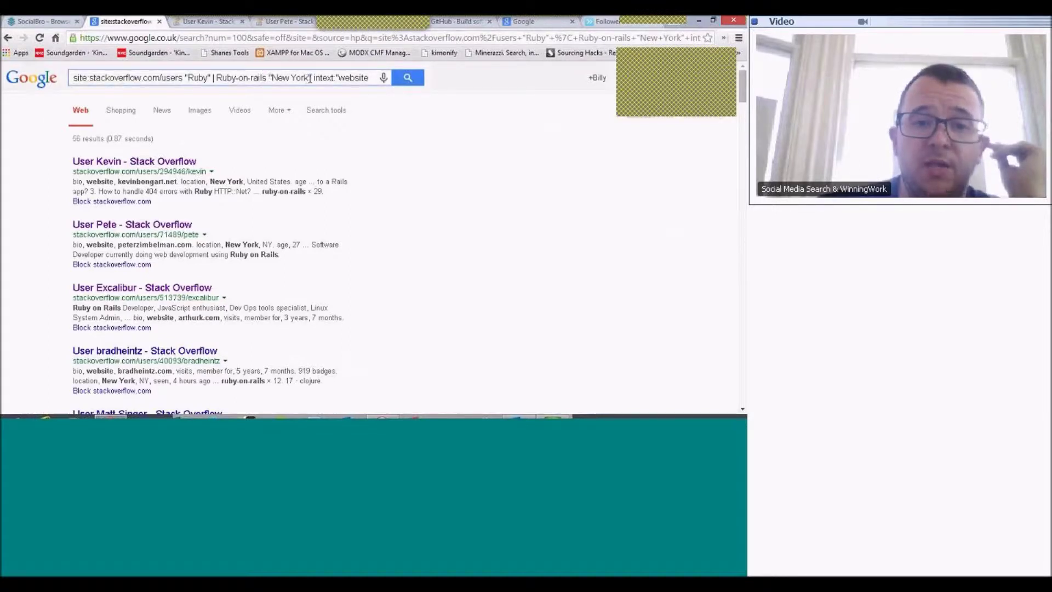
- Add |"developer at" to the query and search, narrowing results to 16 profiles
{"action": "type", "text": "|"}
{"action": "type", "text": "\"devel "}
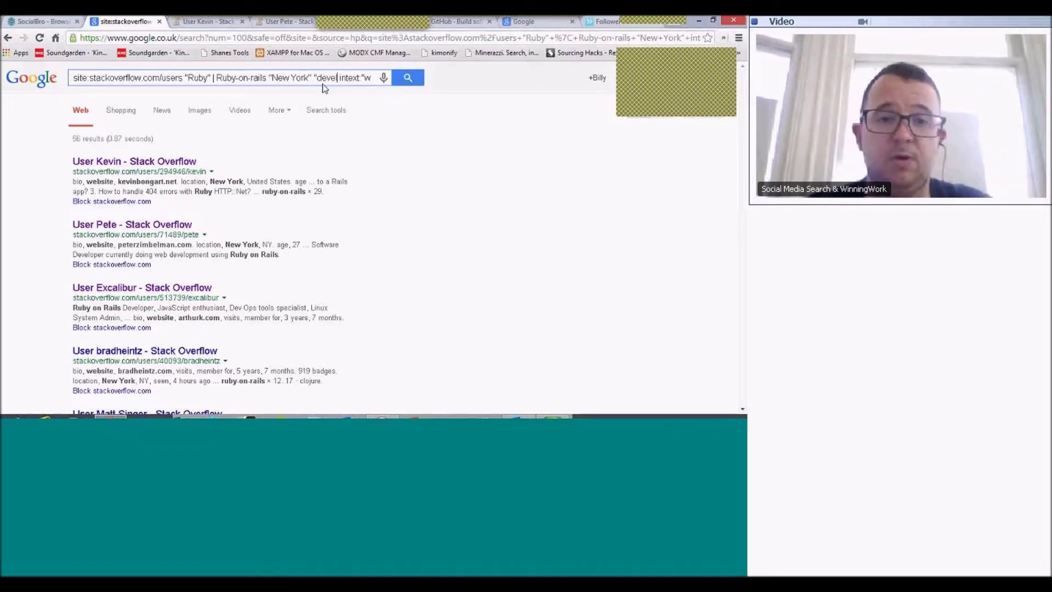
{"action": "type", "text": "oper at\""}
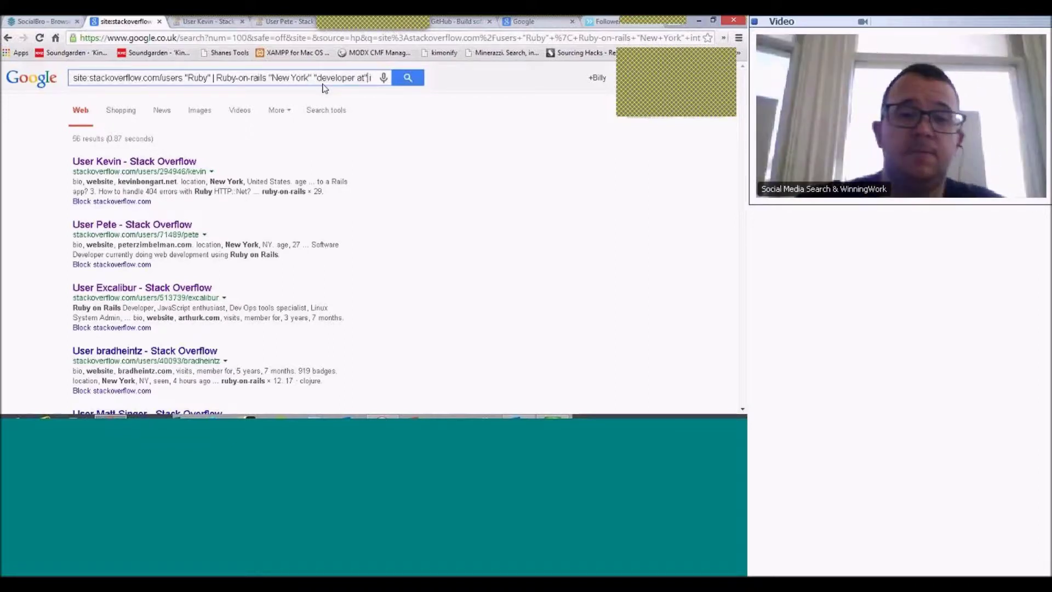
{"action": "key", "text": "End"}
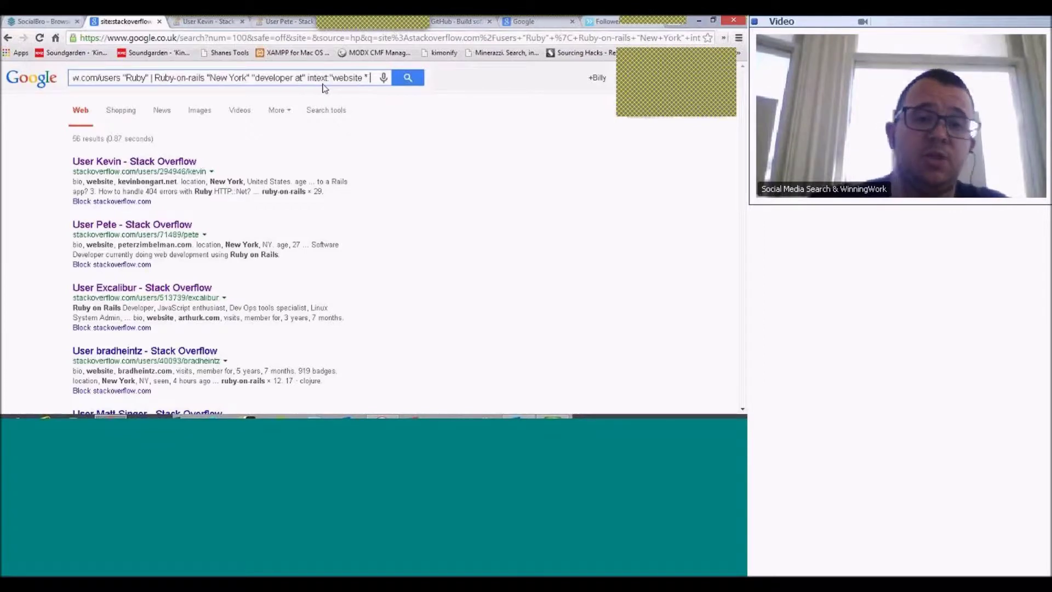
{"action": "key", "text": "Return"}
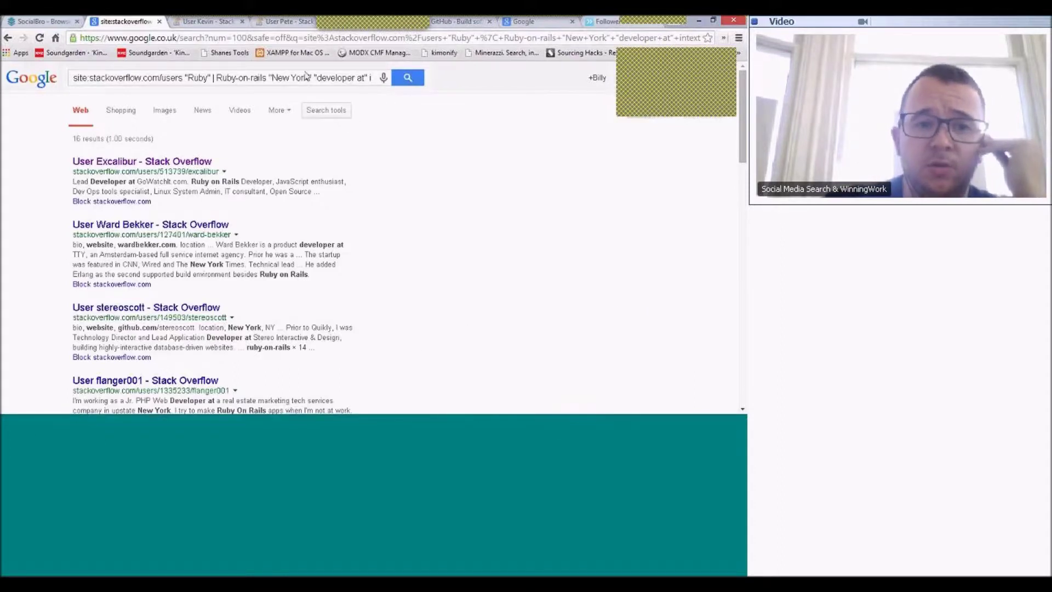
{"action": "left_click", "coordinate": [547, 423]}
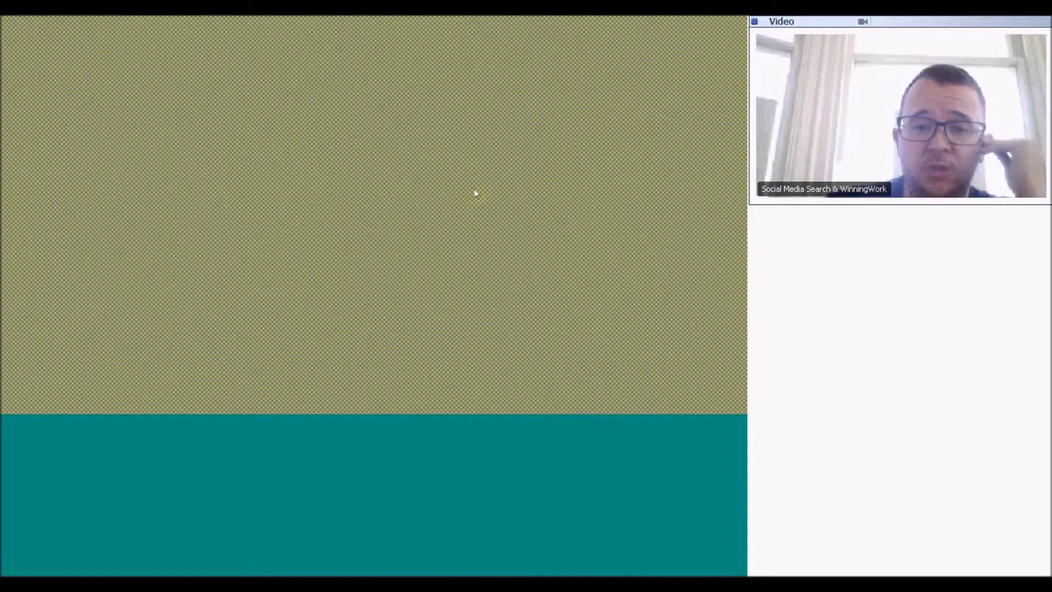
- Replace the query with the prepared site:github.com Ruby New York search
{"action": "left_click", "coordinate": [702, 19]}
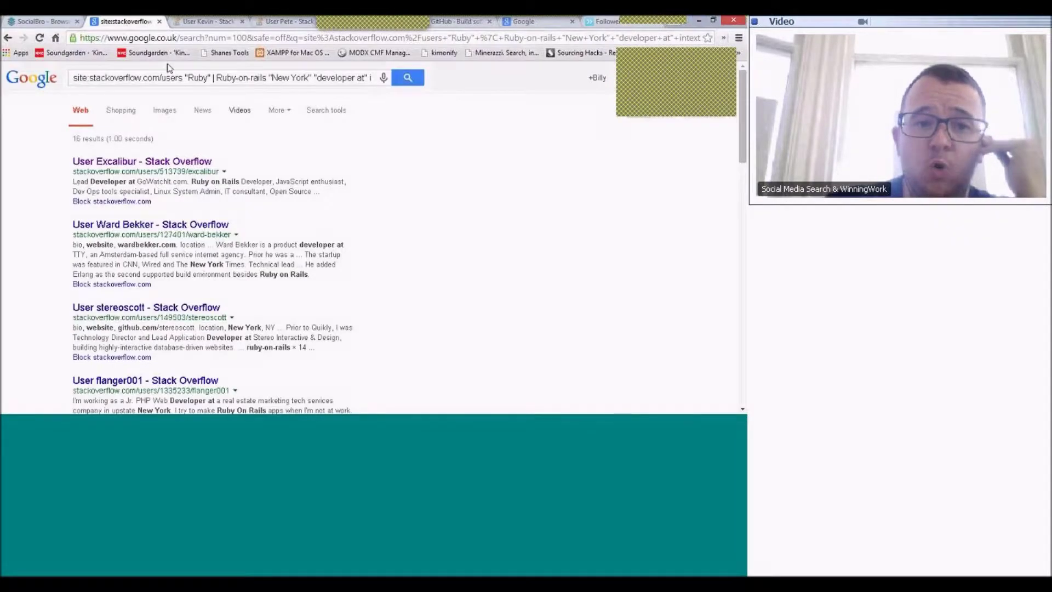
{"action": "left_click", "coordinate": [174, 77]}
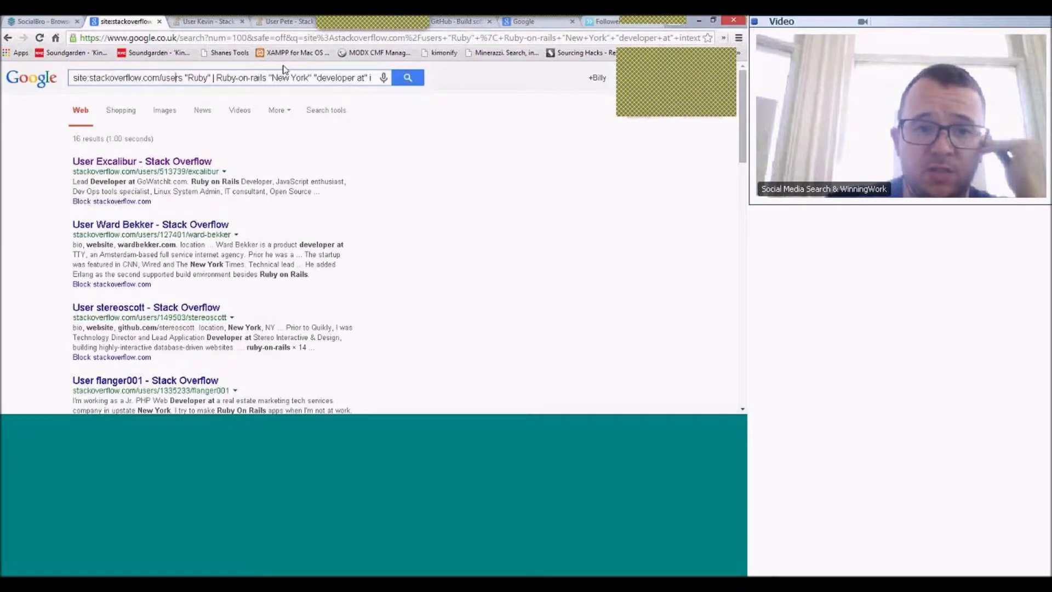
{"action": "key", "text": "ctrl+a"}
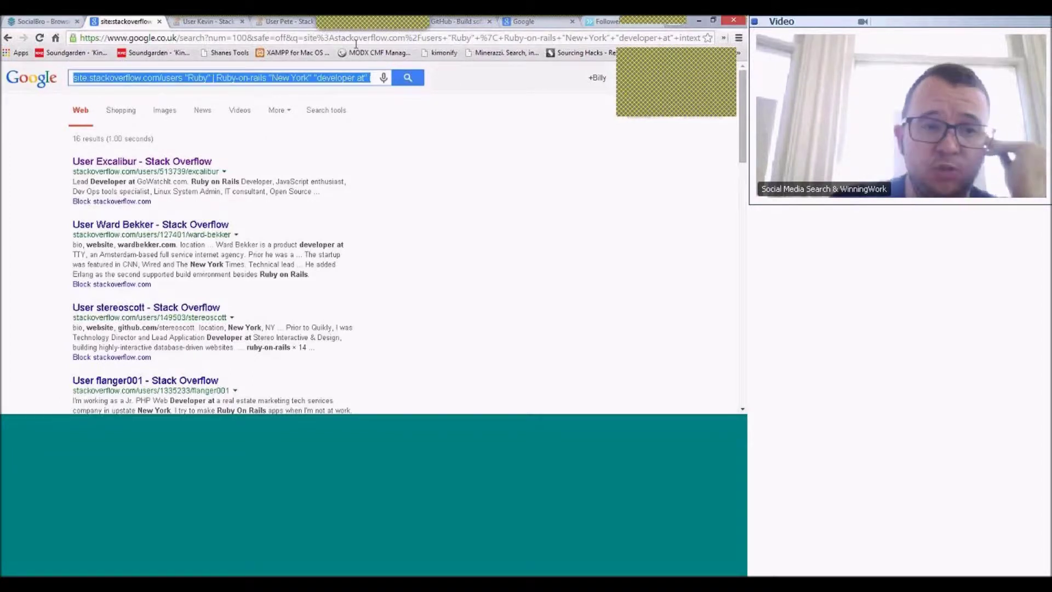
{"action": "key", "text": "ctrl+v"}
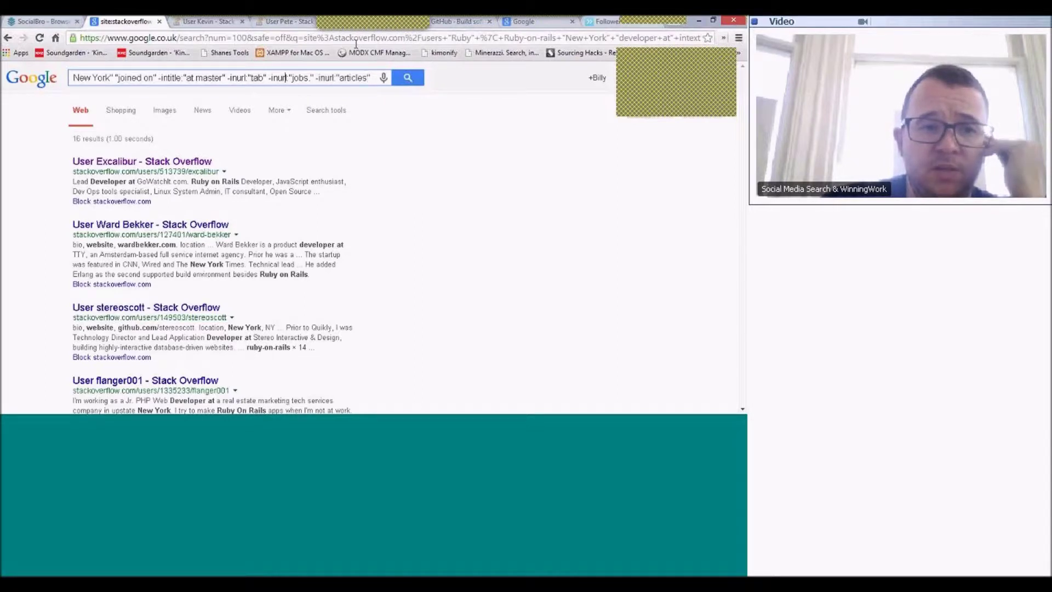
{"action": "key", "text": "Left"}
{"action": "key", "text": "Left"}
{"action": "key", "text": "Left"}
{"action": "key", "text": "Left"}
{"action": "key", "text": "Left"}
{"action": "key", "text": "Left"}
{"action": "key", "text": "Left"}
{"action": "key", "text": "Left"}
{"action": "key", "text": "Left"}
{"action": "key", "text": "Left"}
{"action": "key", "text": "Left"}
{"action": "key", "text": "Left"}
{"action": "key", "text": "Left"}
{"action": "key", "text": "Left"}
{"action": "key", "text": "Left"}
{"action": "key", "text": "Left"}
{"action": "key", "text": "Left"}
{"action": "key", "text": "Left"}
{"action": "key", "text": "Left"}
{"action": "key", "text": "Left"}
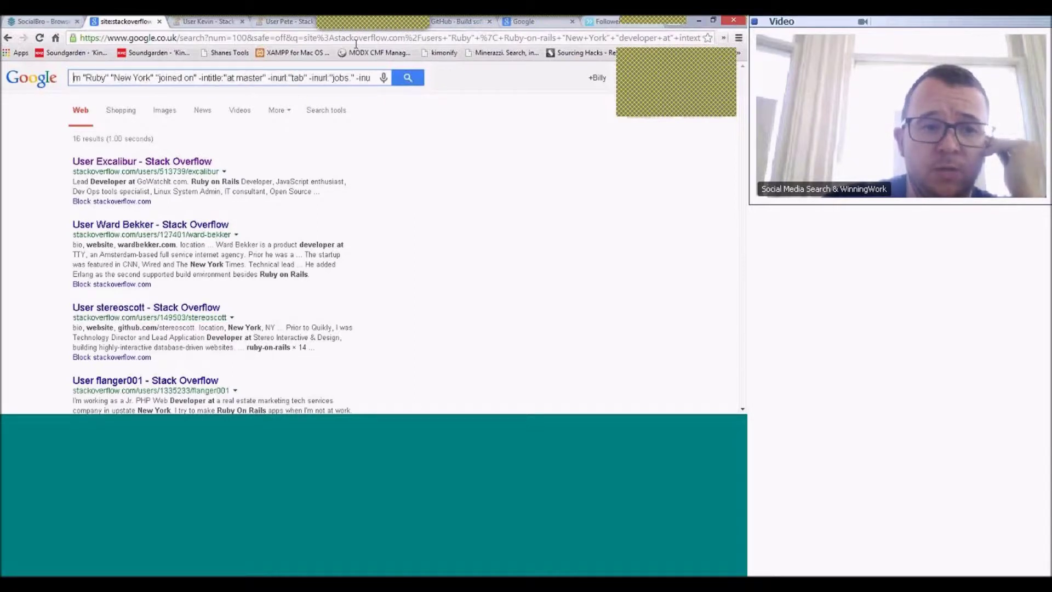
{"action": "key", "text": "Left"}
{"action": "key", "text": "Left"}
{"action": "key", "text": "Left"}
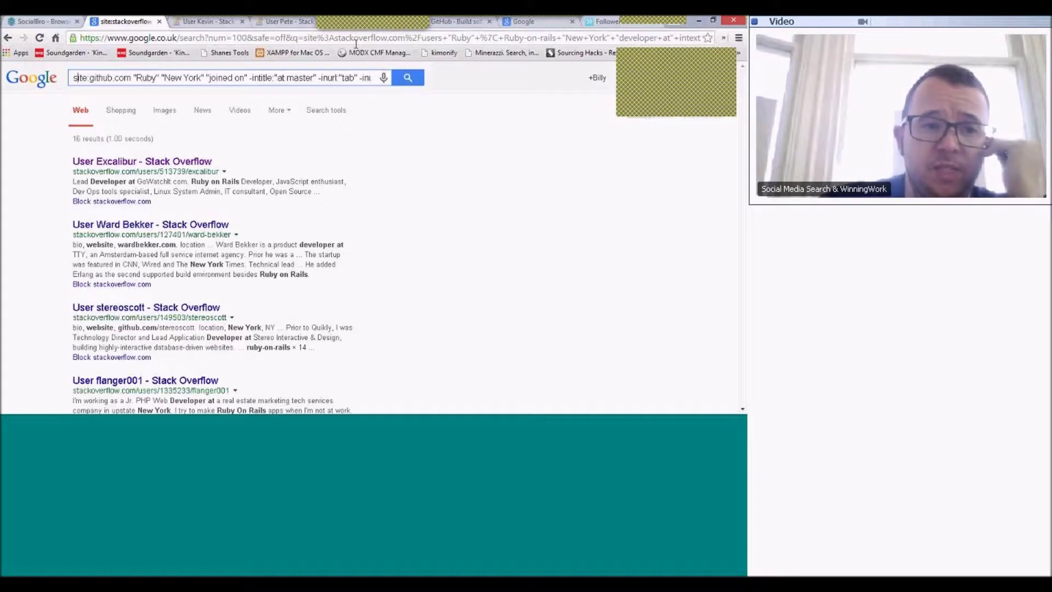
{"action": "key", "text": "Right"}
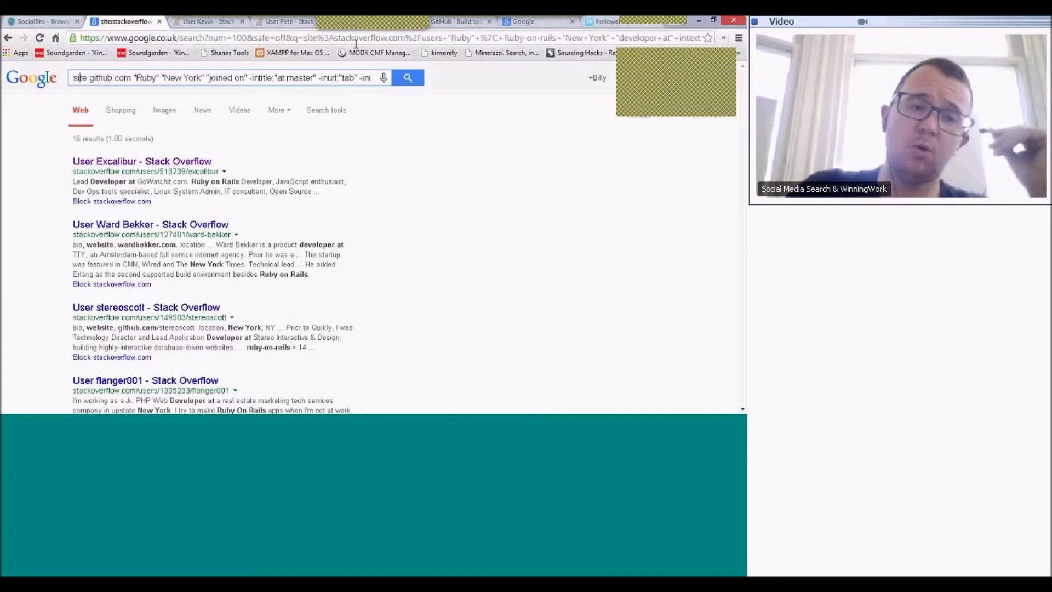
{"action": "key", "text": "Right"}
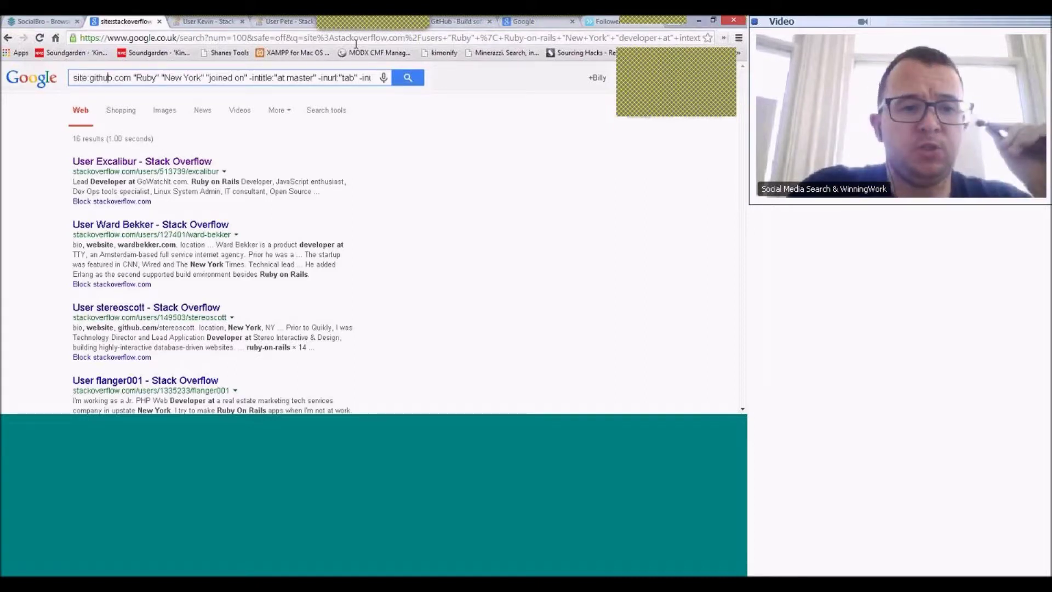
{"action": "key", "text": "Right"}
{"action": "key", "text": "Right"}
{"action": "key", "text": "Right"}
{"action": "key", "text": "Right"}
{"action": "key", "text": "Right"}
{"action": "key", "text": "Right"}
{"action": "key", "text": "Right"}
{"action": "key", "text": "Right"}
{"action": "key", "text": "Right"}
{"action": "key", "text": "Right"}
{"action": "key", "text": "Right"}
{"action": "key", "text": "Right"}
{"action": "key", "text": "Right"}
{"action": "key", "text": "Right"}
{"action": "key", "text": "Right"}
{"action": "key", "text": "Right"}
{"action": "key", "text": "Right"}
{"action": "key", "text": "Right"}
{"action": "key", "text": "Right"}
{"action": "key", "text": "Right"}
{"action": "key", "text": "Right"}
{"action": "key", "text": "Right"}
{"action": "key", "text": "Right"}
{"action": "key", "text": "Right"}
{"action": "key", "text": "Right"}
{"action": "key", "text": "Right"}
{"action": "key", "text": "Right"}
{"action": "key", "text": "Right"}
{"action": "key", "text": "Right"}
{"action": "key", "text": "Right"}
{"action": "key", "text": "Right"}
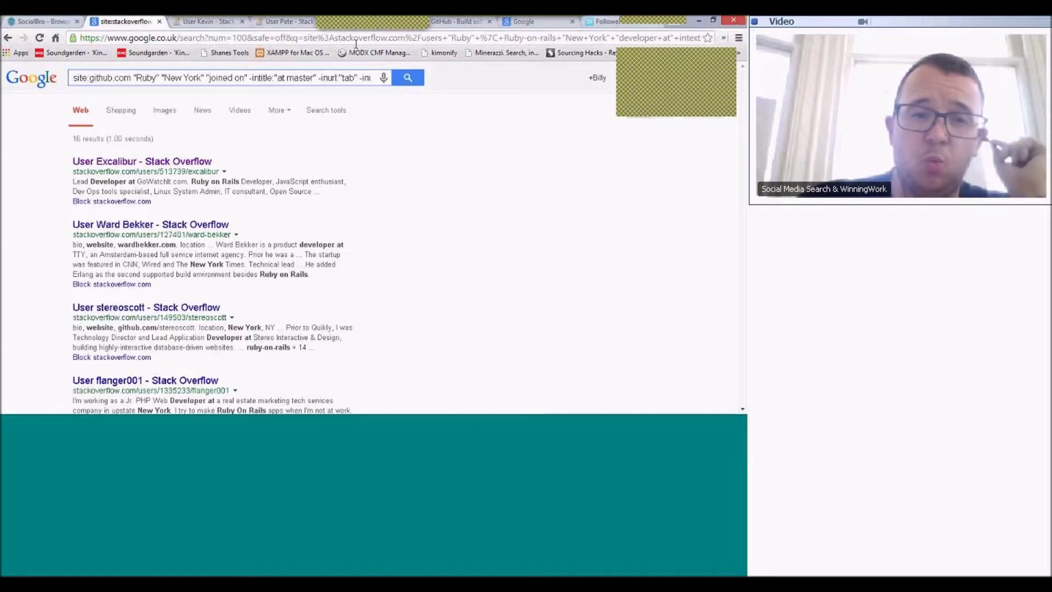
- Add a colon after -intitle and a closing quote in the query's exclusions
{"action": "key", "text": "Right"}
{"action": "key", "text": "Right"}
{"action": "key", "text": "Right"}
{"action": "key", "text": "Right"}
{"action": "key", "text": "Right"}
{"action": "key", "text": "Right"}
{"action": "key", "text": "Right"}
{"action": "key", "text": "Right"}
{"action": "key", "text": "Right"}
{"action": "key", "text": "Right"}
{"action": "key", "text": "Right"}
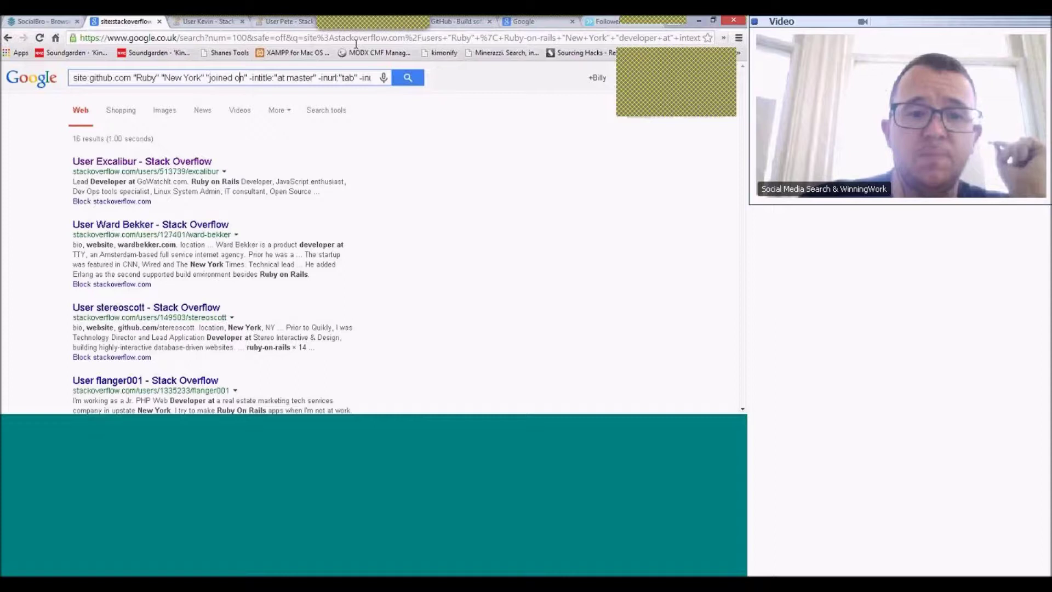
{"action": "key", "text": "Right"}
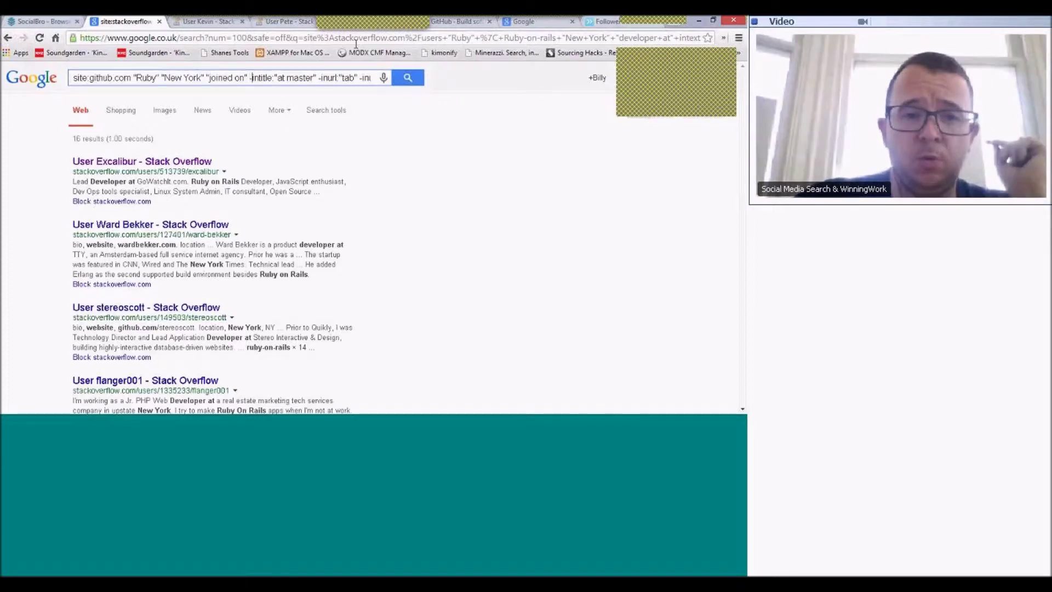
{"action": "type", "text": ":"}
{"action": "key", "text": "Right"}
{"action": "key", "text": "Right"}
{"action": "key", "text": "Right"}
{"action": "key", "text": "Right"}
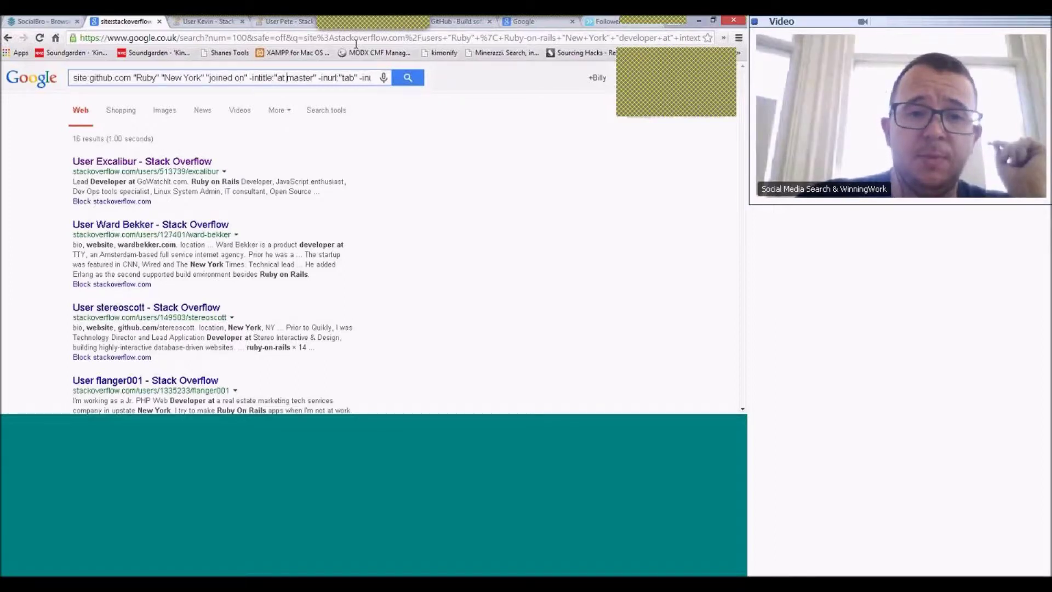
{"action": "key", "text": "Right"}
{"action": "key", "text": "Right"}
{"action": "key", "text": "Right"}
{"action": "key", "text": "Right"}
{"action": "key", "text": "Right"}
{"action": "key", "text": "Right"}
{"action": "key", "text": "Right"}
{"action": "key", "text": "Right"}
{"action": "key", "text": "Right"}
{"action": "key", "text": "Right"}
{"action": "key", "text": "Right"}
{"action": "key", "text": "Right"}
{"action": "key", "text": "Right"}
{"action": "key", "text": "Right"}
{"action": "key", "text": "Right"}
{"action": "key", "text": "Right"}
{"action": "key", "text": "Right"}
{"action": "key", "text": "Right"}
{"action": "key", "text": "Right"}
{"action": "key", "text": "Right"}
{"action": "key", "text": "Right"}
{"action": "key", "text": "Right"}
{"action": "key", "text": "Right"}
{"action": "key", "text": "Right"}
{"action": "key", "text": "Right"}
{"action": "key", "text": "Right"}
{"action": "key", "text": "Right"}
{"action": "key", "text": "Right"}
{"action": "key", "text": "Right"}
{"action": "key", "text": "Right"}
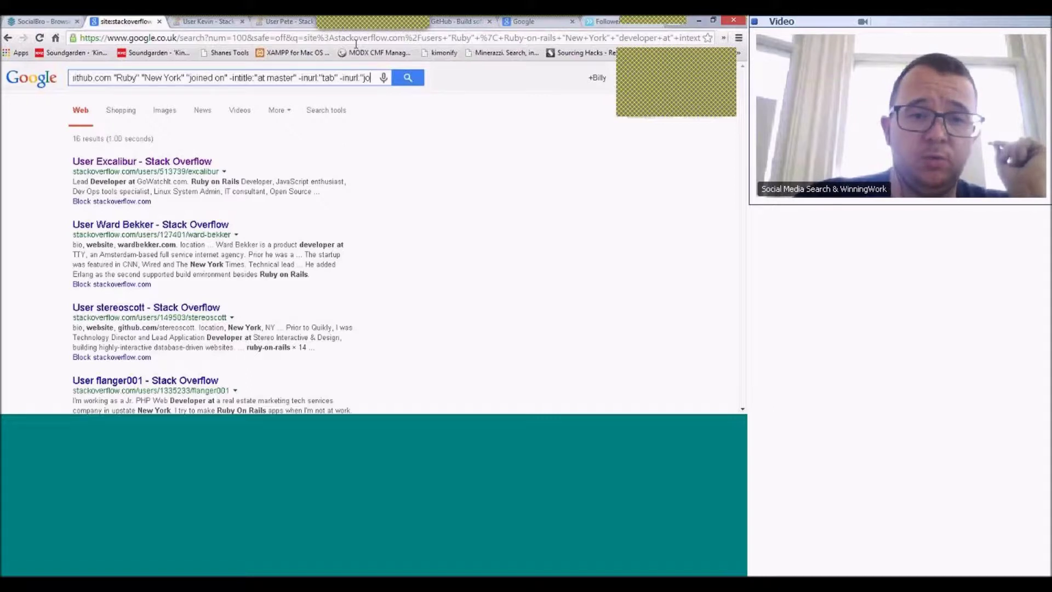
{"action": "key", "text": "Right"}
{"action": "key", "text": "Right"}
{"action": "key", "text": "Right"}
{"action": "key", "text": "Right"}
{"action": "key", "text": "Right"}
{"action": "key", "text": "Right"}
{"action": "key", "text": "Right"}
{"action": "key", "text": "Right"}
{"action": "key", "text": "Right"}
{"action": "key", "text": "Right"}
{"action": "key", "text": "Right"}
{"action": "key", "text": "Right"}
{"action": "key", "text": "Right"}
{"action": "key", "text": "Right"}
{"action": "key", "text": "Right"}
{"action": "key", "text": "Right"}
{"action": "key", "text": "Right"}
{"action": "key", "text": "Right"}
{"action": "key", "text": "Right"}
{"action": "key", "text": "Right"}
{"action": "type", "text": "\""}
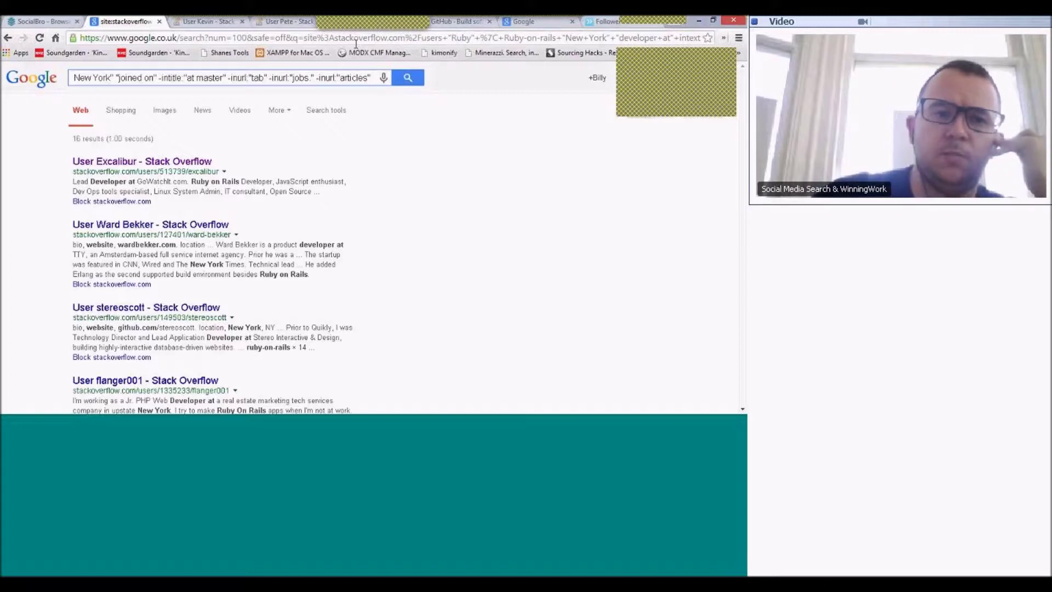
{"action": "left_click", "coordinate": [203, 24]}
- Load github.com in the profile tab, then return to the Google results tab
{"action": "left_click", "coordinate": [194, 38]}
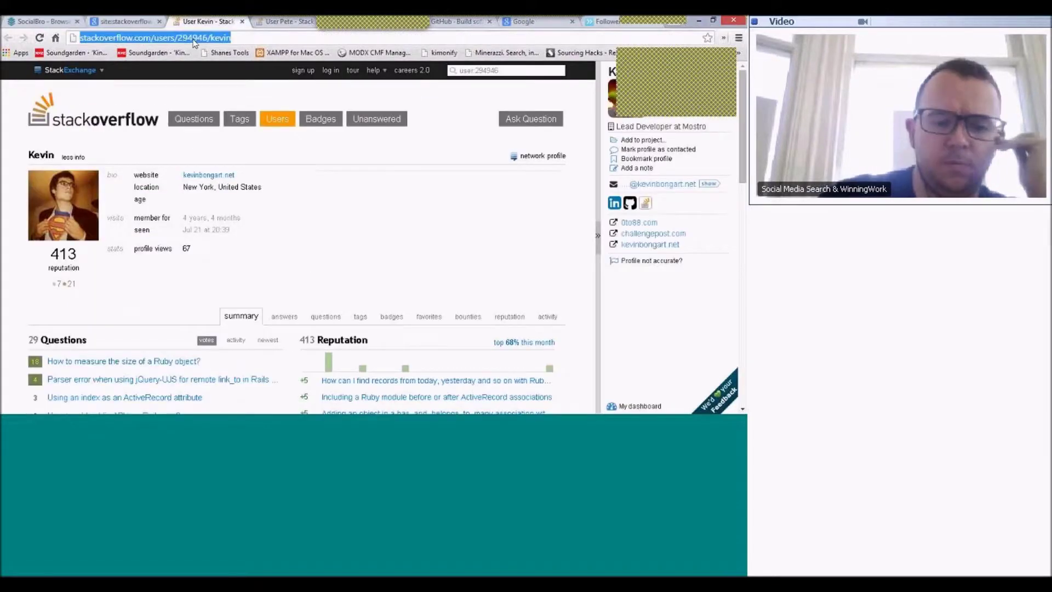
{"action": "type", "text": "g"}
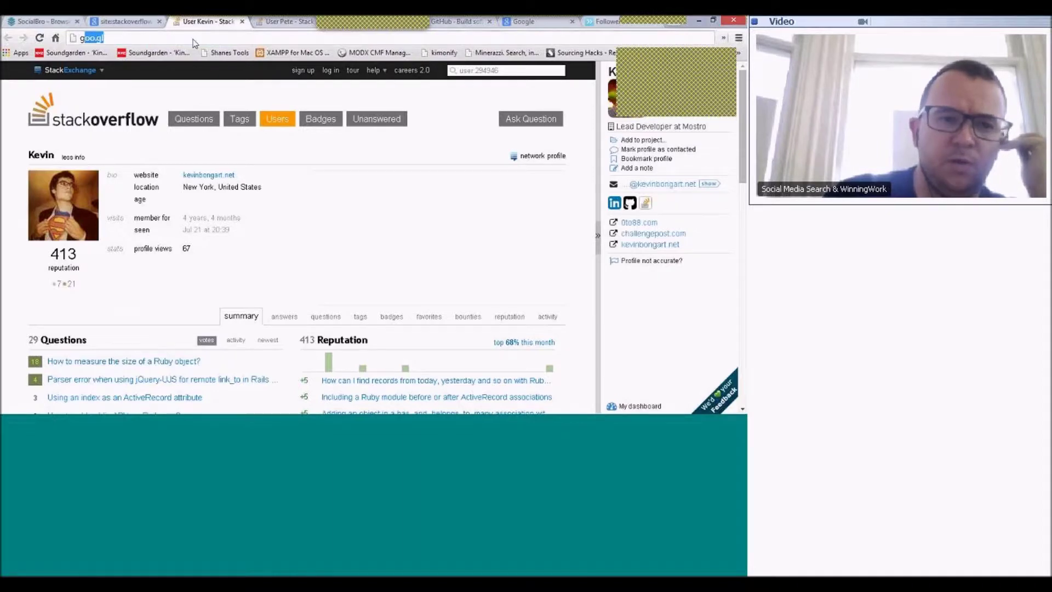
{"action": "type", "text": "ithub.com"}
{"action": "key", "text": "Return"}
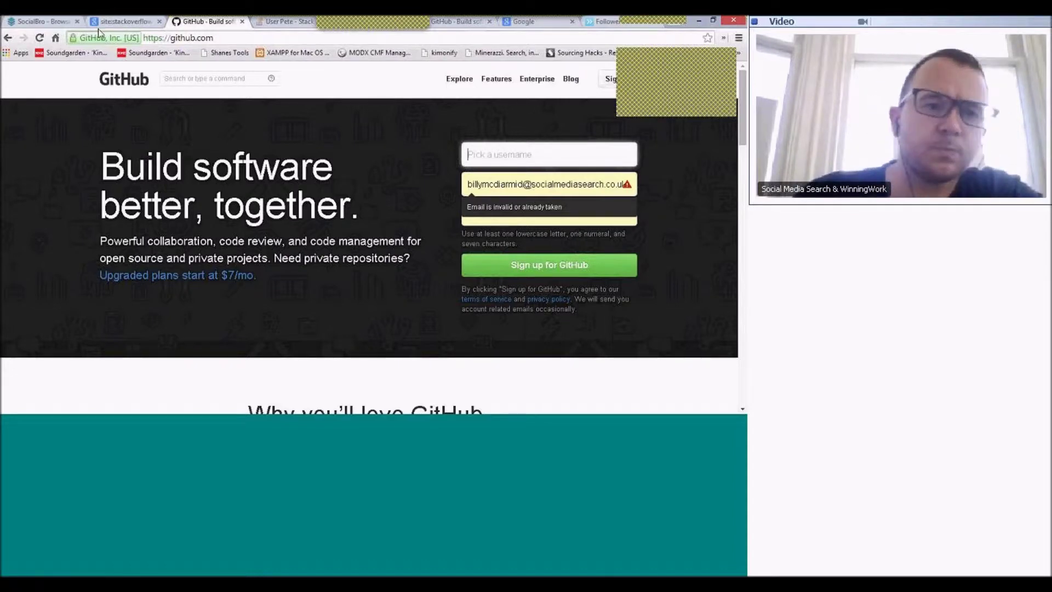
{"action": "left_click", "coordinate": [122, 21]}
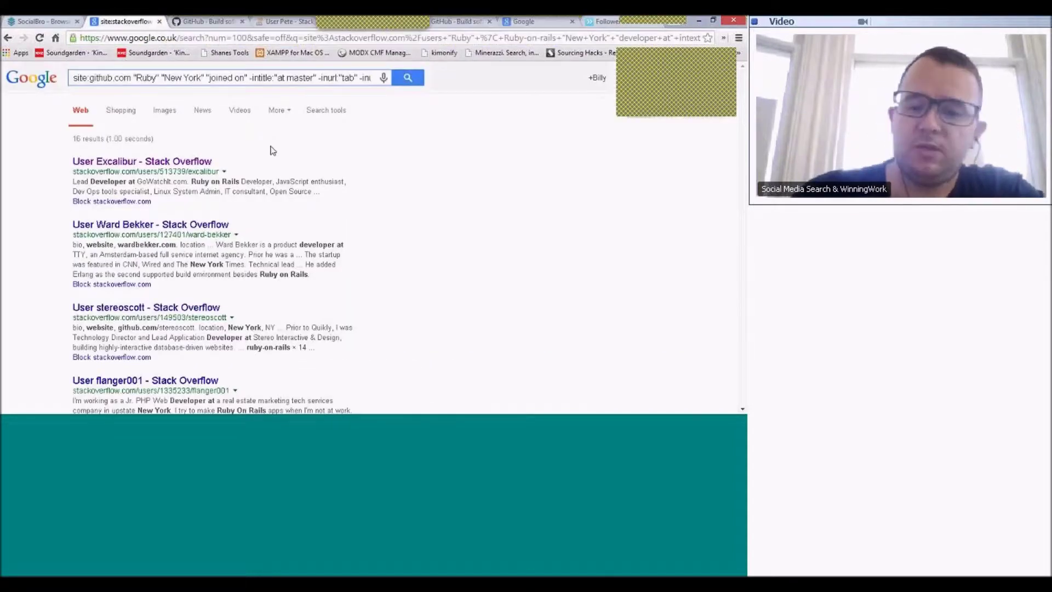
- Run the site:github.com Ruby New York search, returning about 787 GitHub profiles
{"action": "key", "text": "Return"}
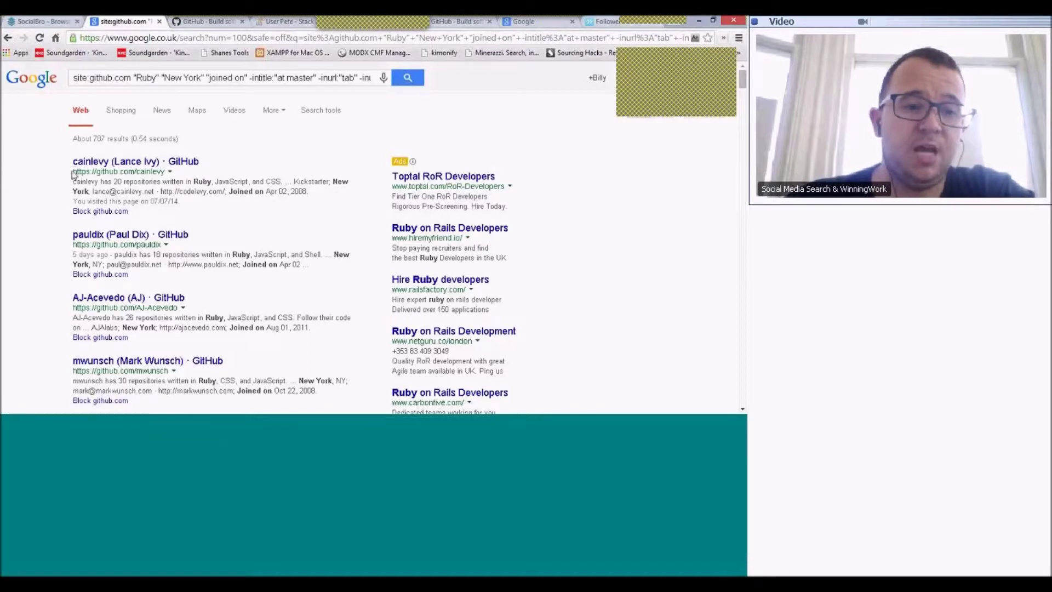
{"action": "triple_click", "coordinate": [167, 173]}
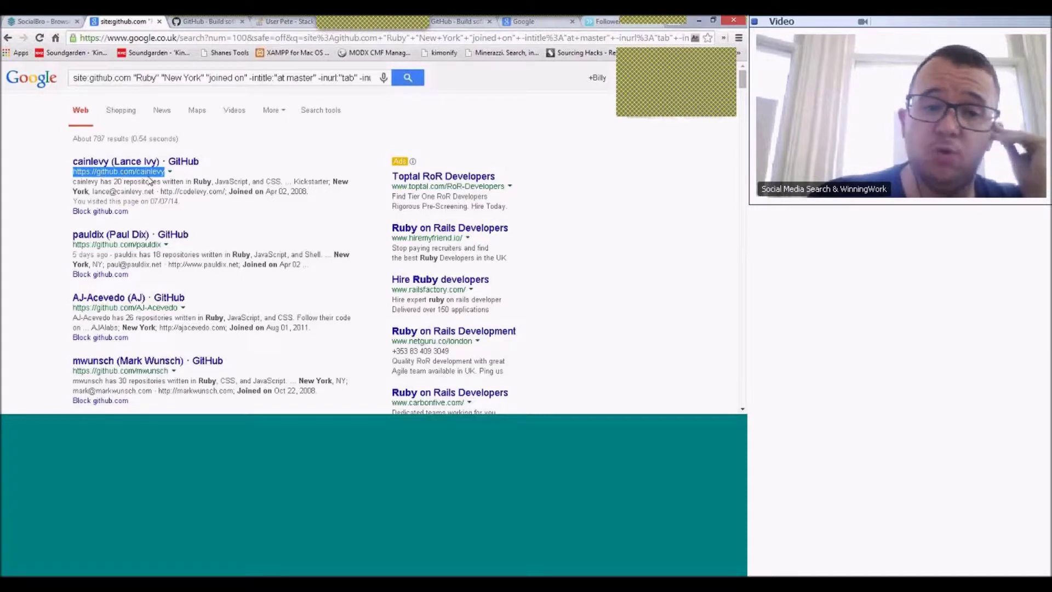
{"action": "left_click", "coordinate": [146, 185]}
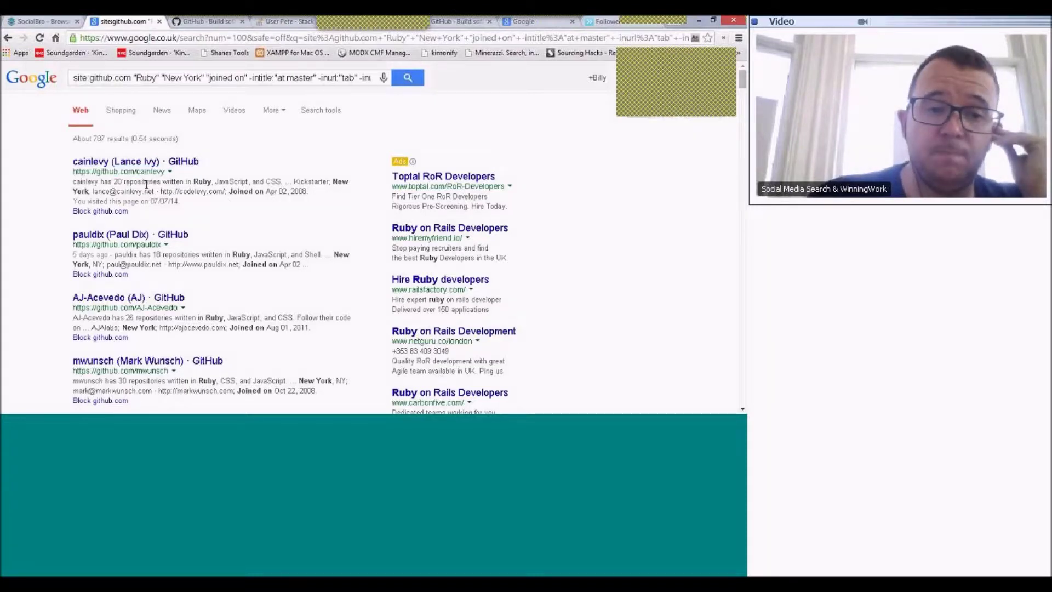
- Open the first and third developer profiles in new tabs and switch to the first one
{"action": "right_click", "coordinate": [156, 162]}
{"action": "left_click", "coordinate": [177, 167]}
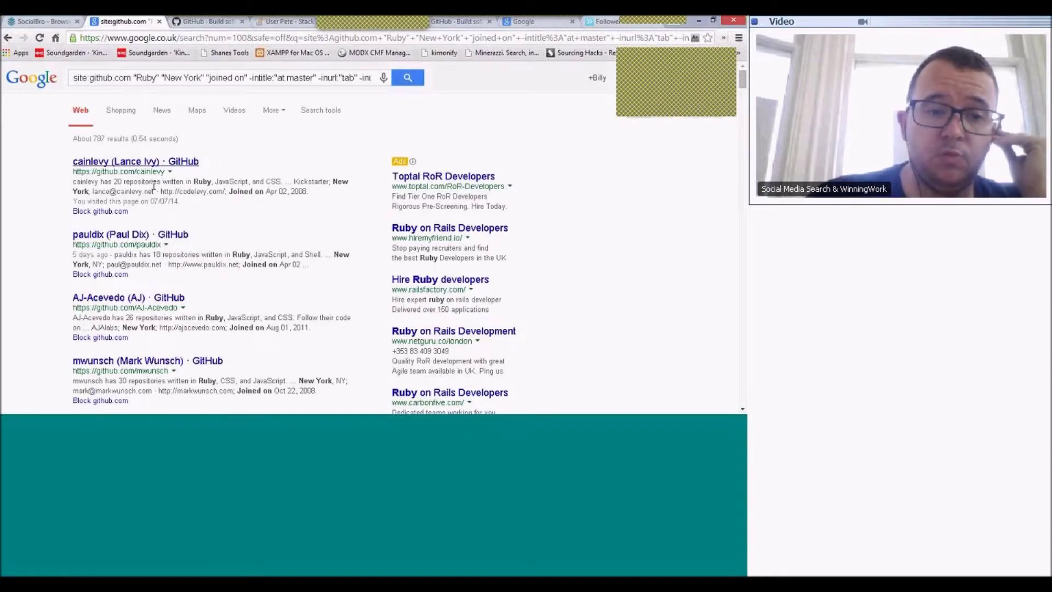
{"action": "right_click", "coordinate": [136, 299]}
{"action": "left_click", "coordinate": [166, 305]}
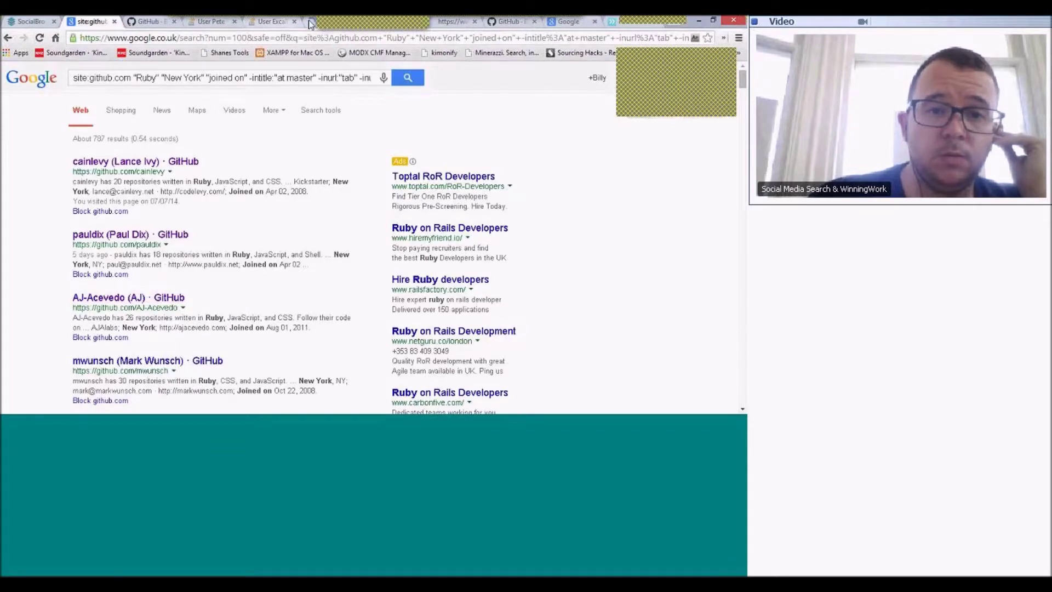
{"action": "left_click", "coordinate": [310, 23]}
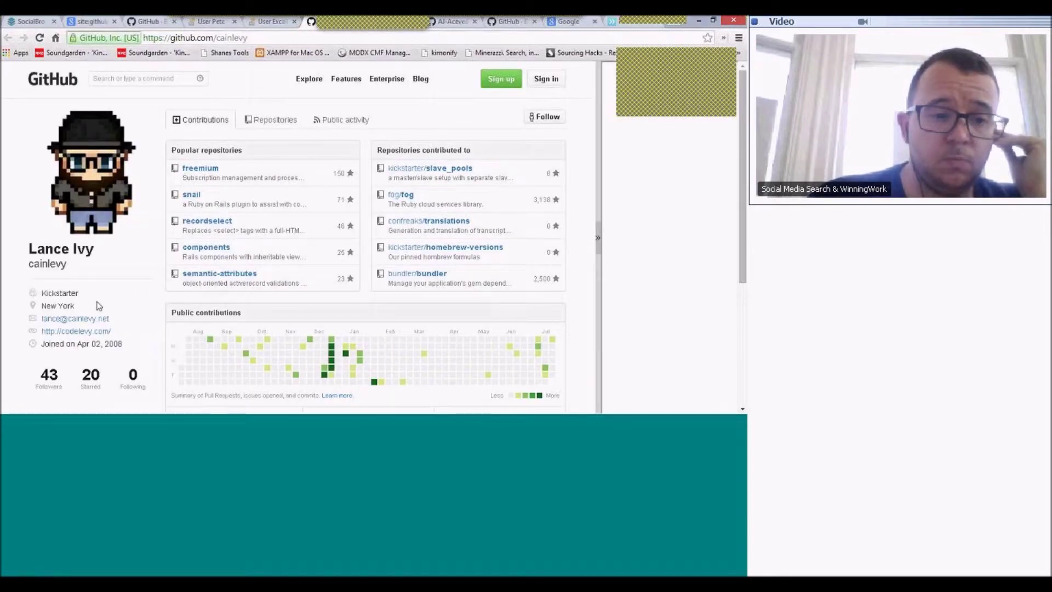
- Review the first developer's Repositories and Public activity, then shrink the browser to a smaller window
{"action": "scroll", "coordinate": [101, 303], "scroll_direction": "down", "scroll_amount": 3}
{"action": "scroll", "coordinate": [103, 301], "scroll_direction": "up", "scroll_amount": 3}
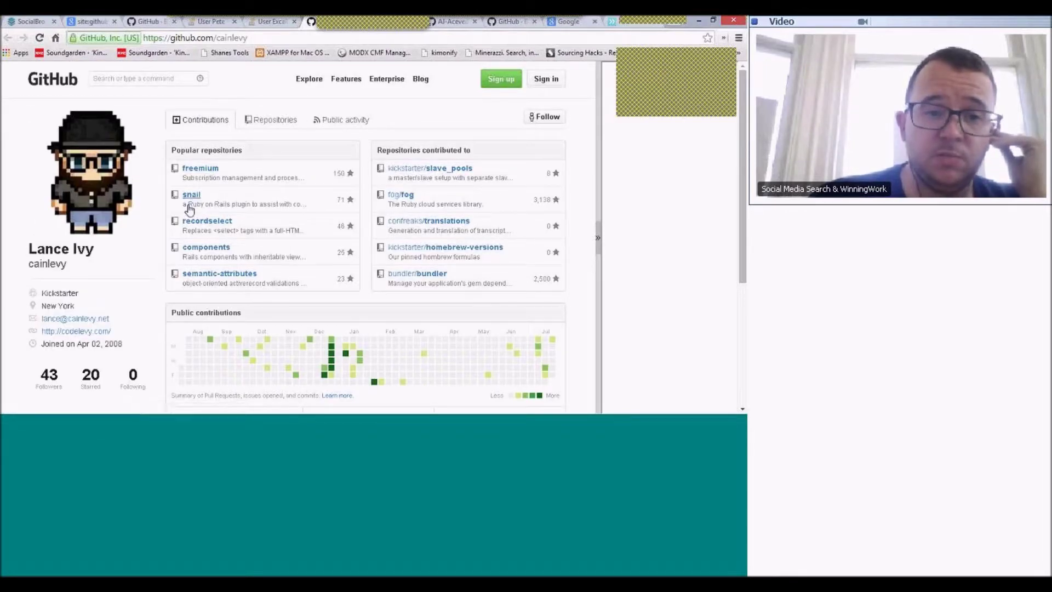
{"action": "left_click", "coordinate": [259, 123]}
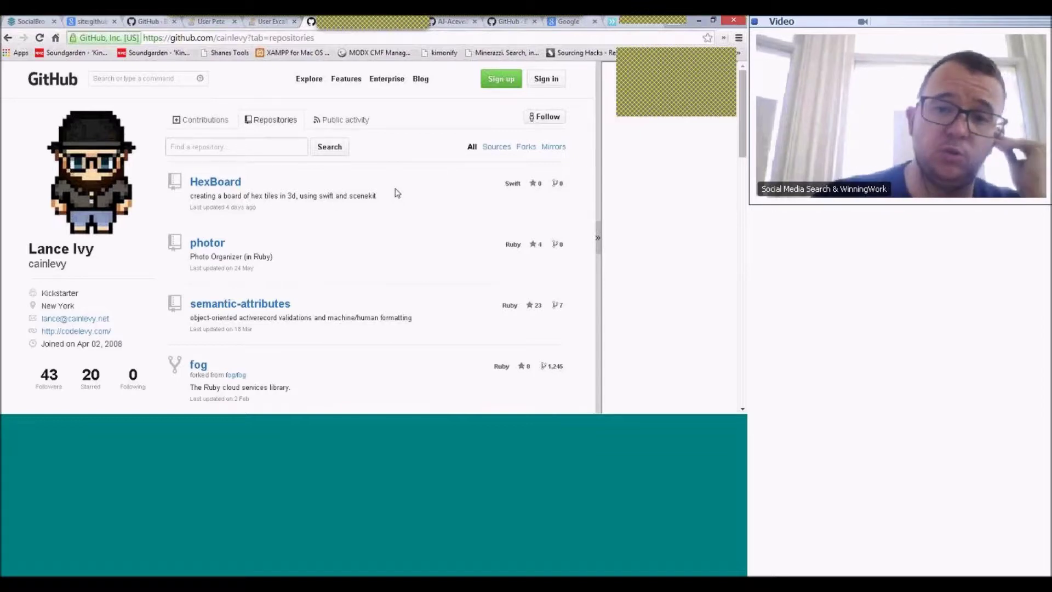
{"action": "left_click", "coordinate": [363, 123]}
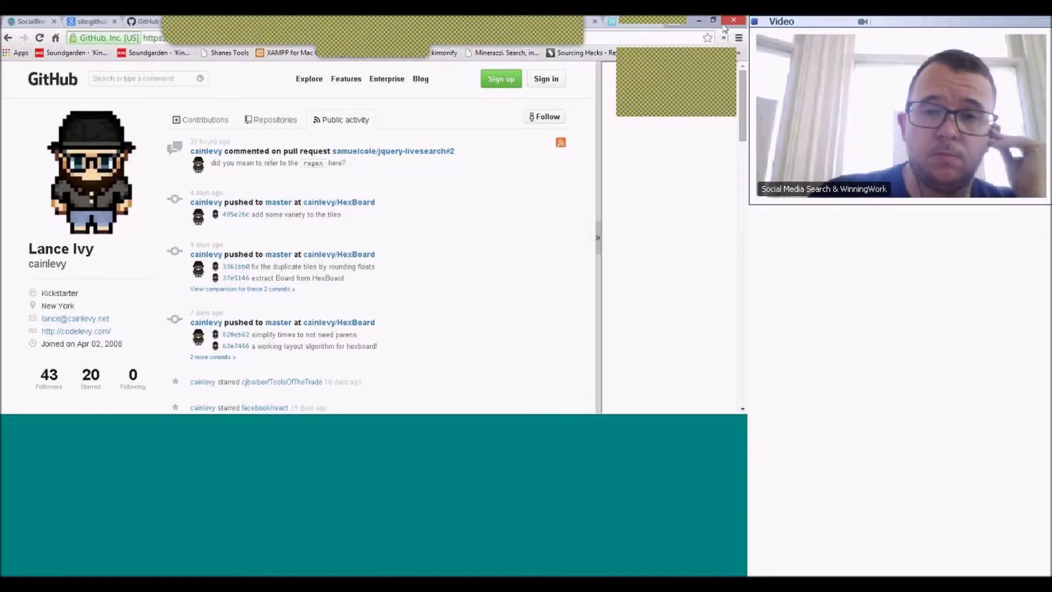
{"action": "key", "text": "super+Down"}
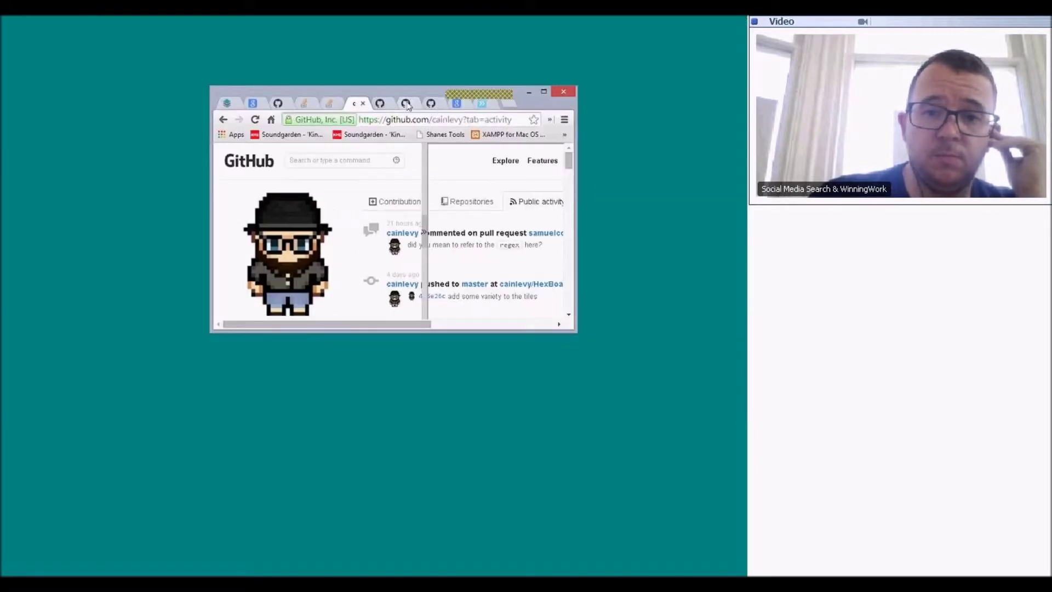
- Maximize the browser, scroll through the second developer's contributions, and return to the Google results
{"action": "left_click", "coordinate": [542, 92]}
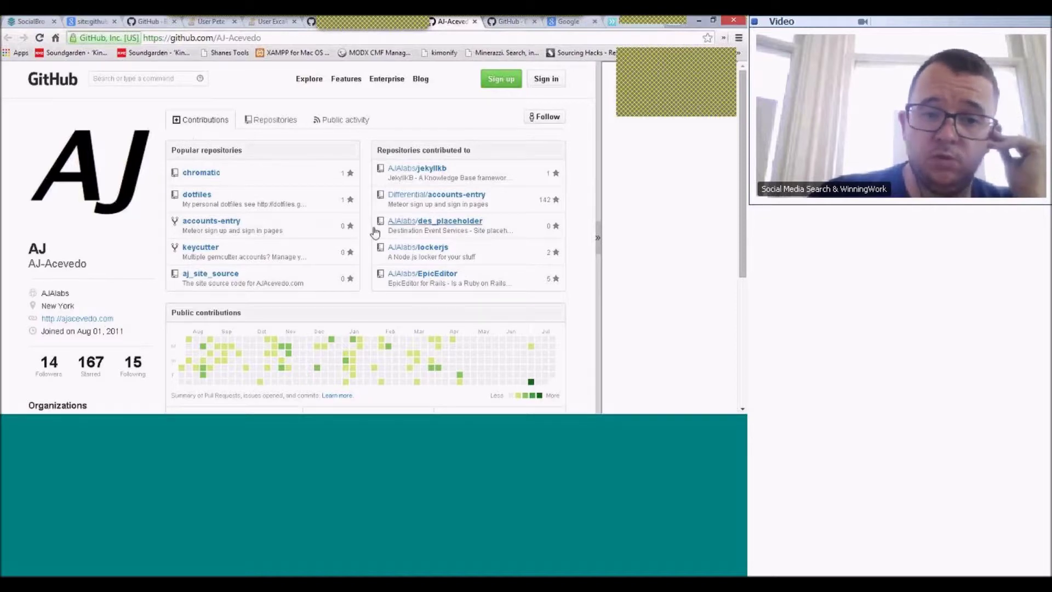
{"action": "scroll", "coordinate": [328, 274], "scroll_direction": "down", "scroll_amount": 2}
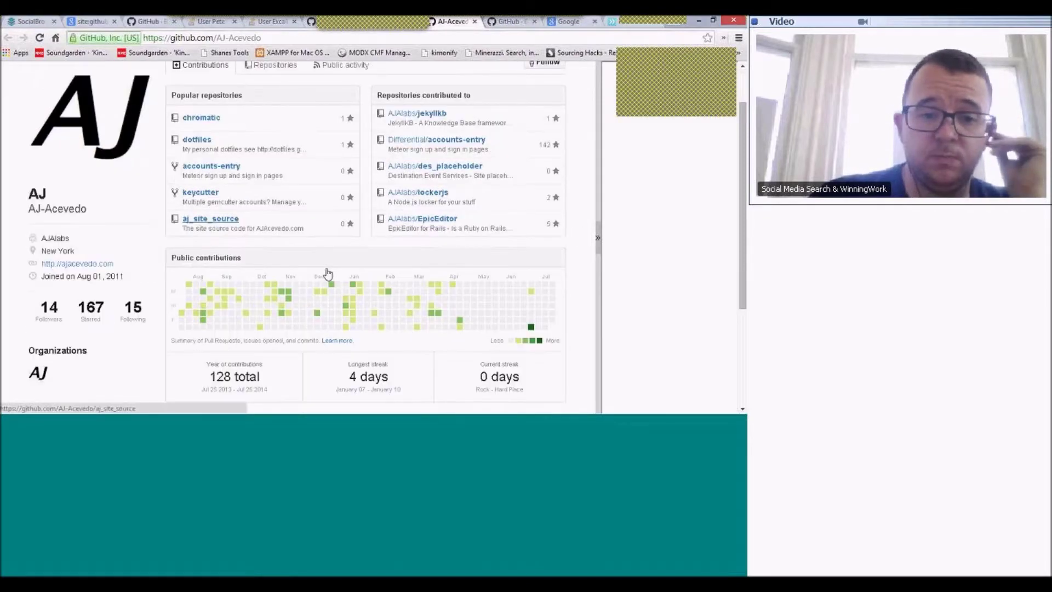
{"action": "scroll", "coordinate": [222, 350], "scroll_direction": "down", "scroll_amount": 1}
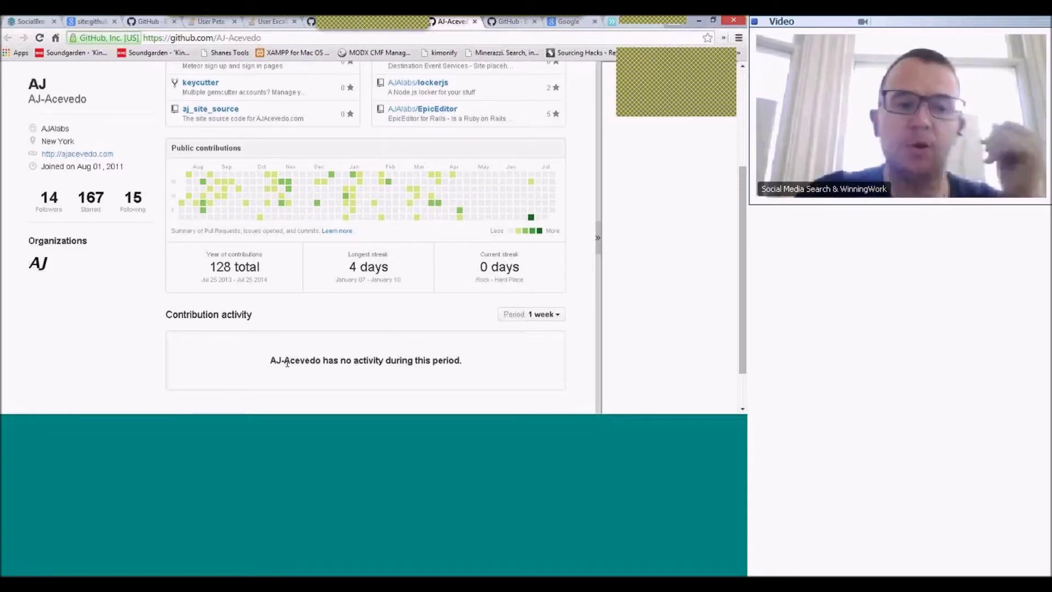
{"action": "scroll", "coordinate": [277, 345], "scroll_direction": "up", "scroll_amount": 3}
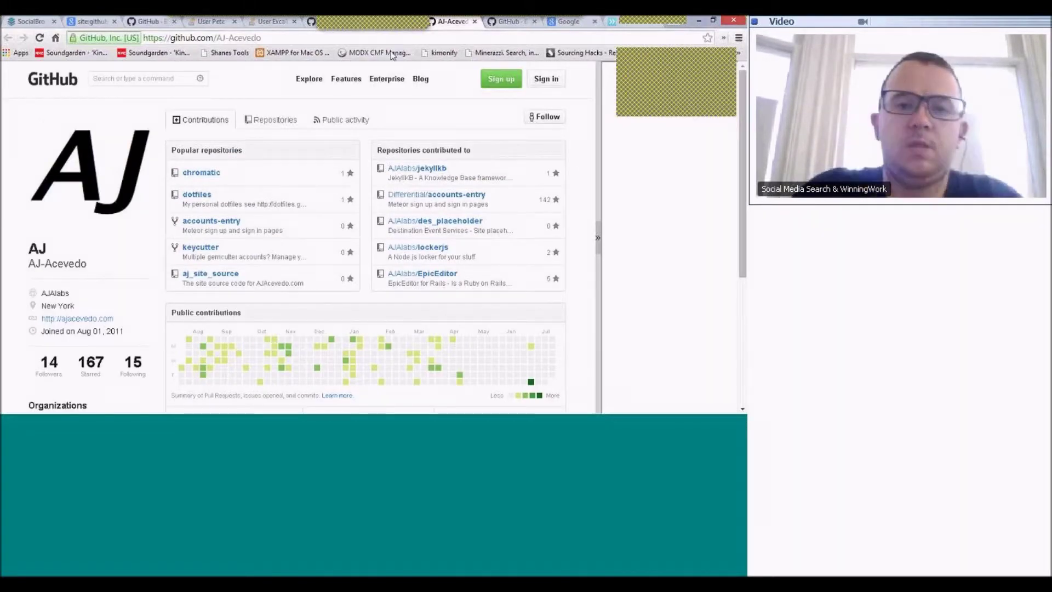
{"action": "scroll", "coordinate": [312, 187], "scroll_direction": "down", "scroll_amount": 3}
{"action": "scroll", "coordinate": [312, 188], "scroll_direction": "up", "scroll_amount": 3}
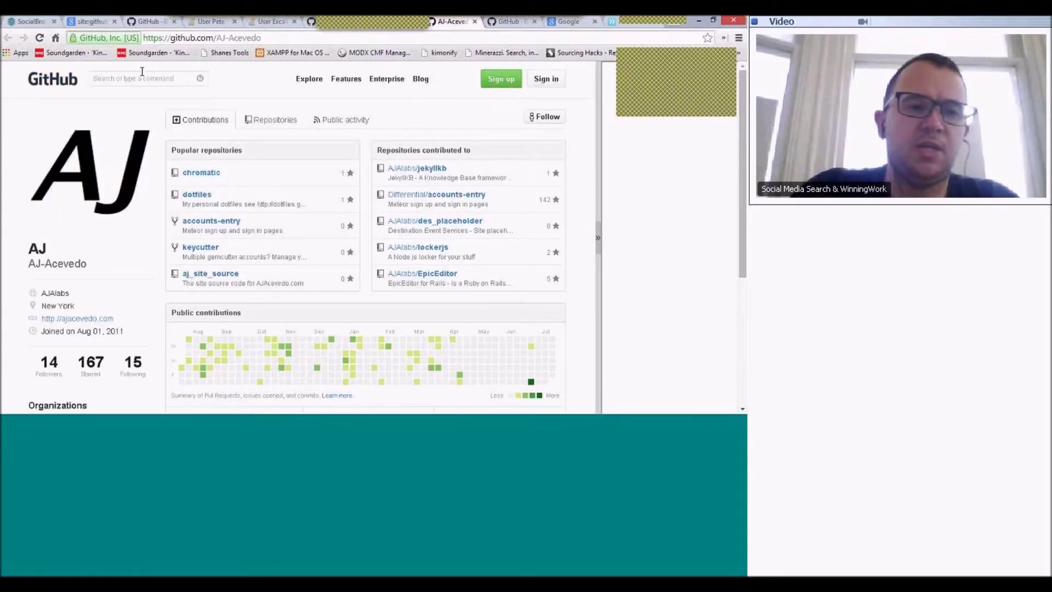
{"action": "left_click", "coordinate": [94, 18]}
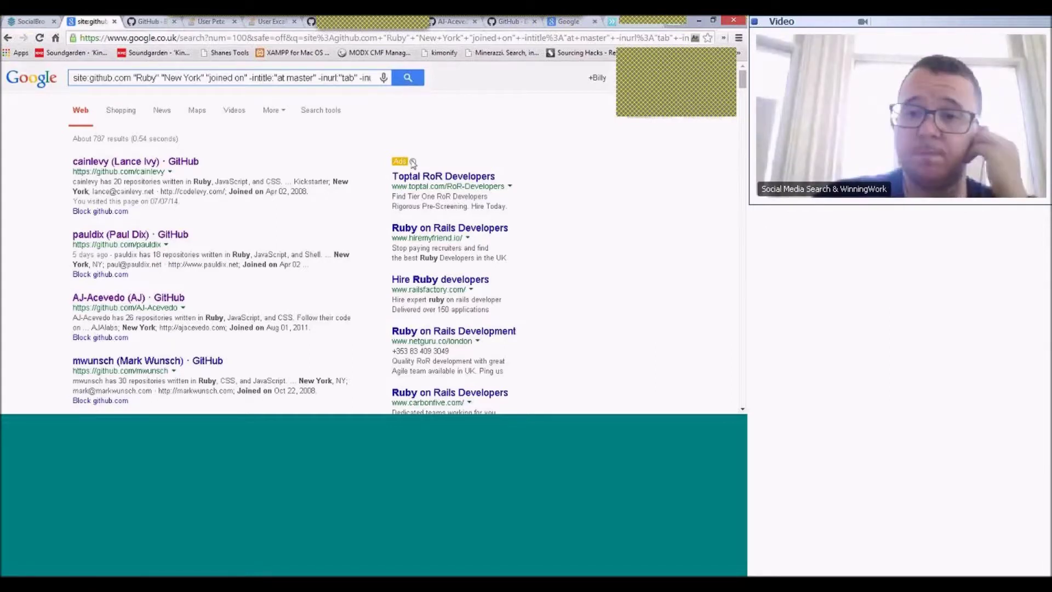
- Restore down the browser, move it to the top-left of the desktop and widen it
{"action": "left_click", "coordinate": [713, 20]}
{"action": "left_click_drag", "start_coordinate": [408, 89], "coordinate": [213, 38]}
{"action": "left_click_drag", "start_coordinate": [381, 166], "coordinate": [692, 177]}
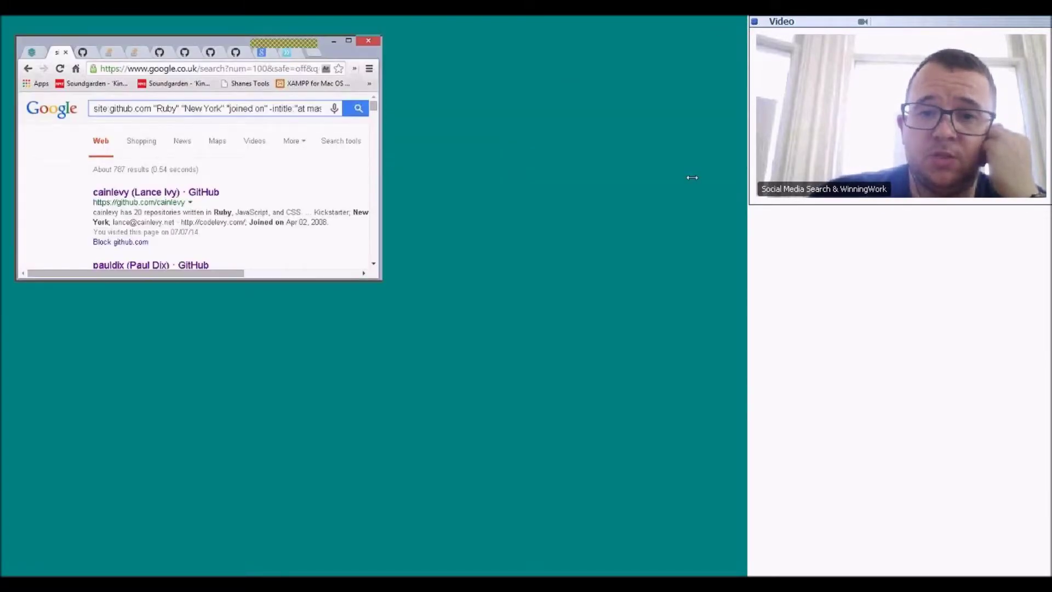
{"action": "left_click_drag", "start_coordinate": [506, 282], "coordinate": [585, 410]}
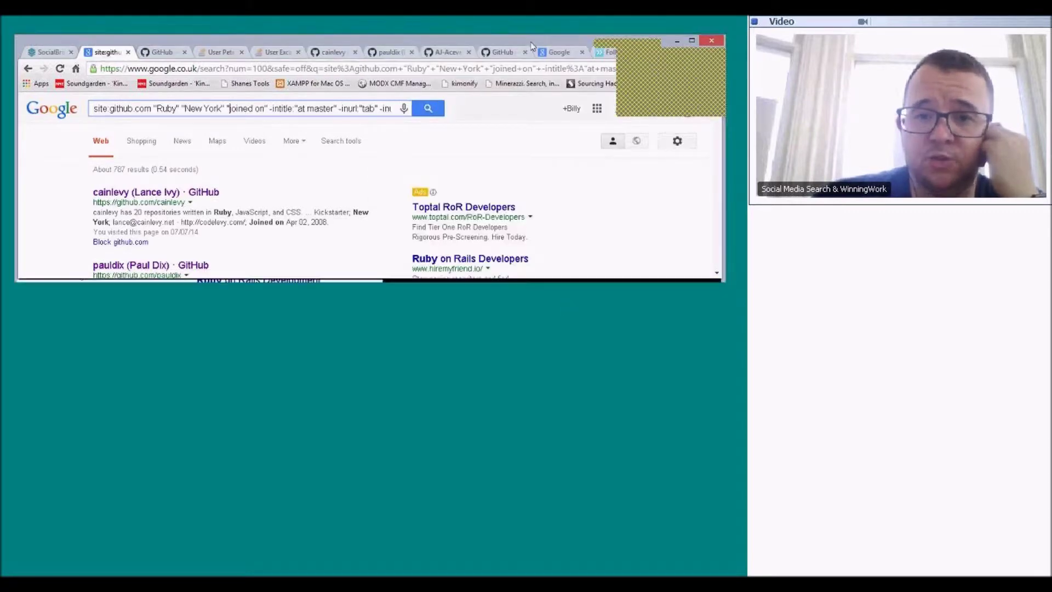
{"action": "left_click_drag", "start_coordinate": [531, 40], "coordinate": [533, 29]}
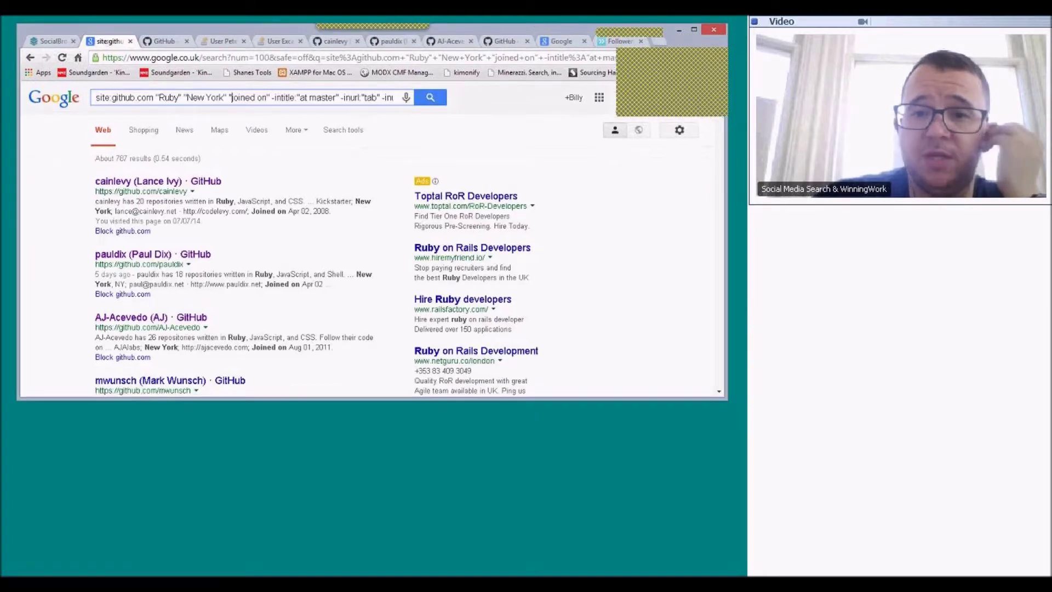
- In Followerwonk, set the search type to 'search Twitter bios only'
{"action": "left_click", "coordinate": [603, 44]}
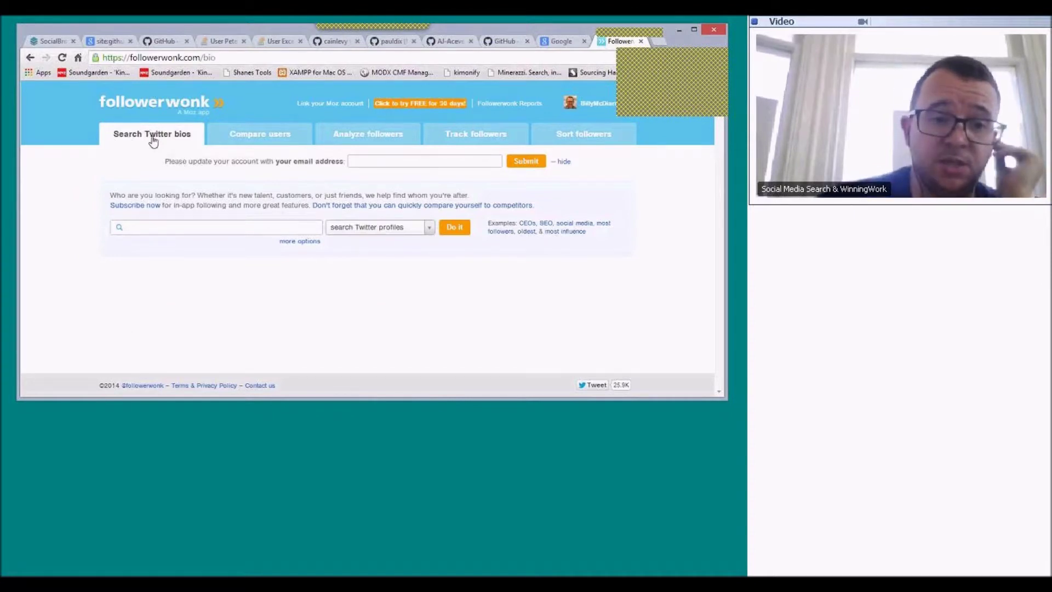
{"action": "left_click", "coordinate": [389, 232]}
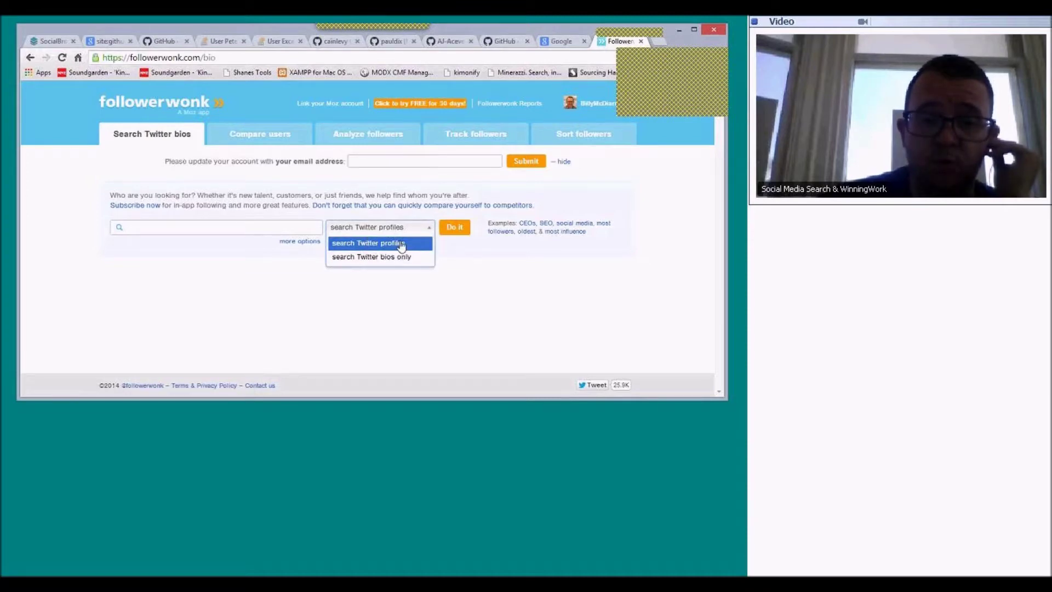
{"action": "key", "text": "Down"}
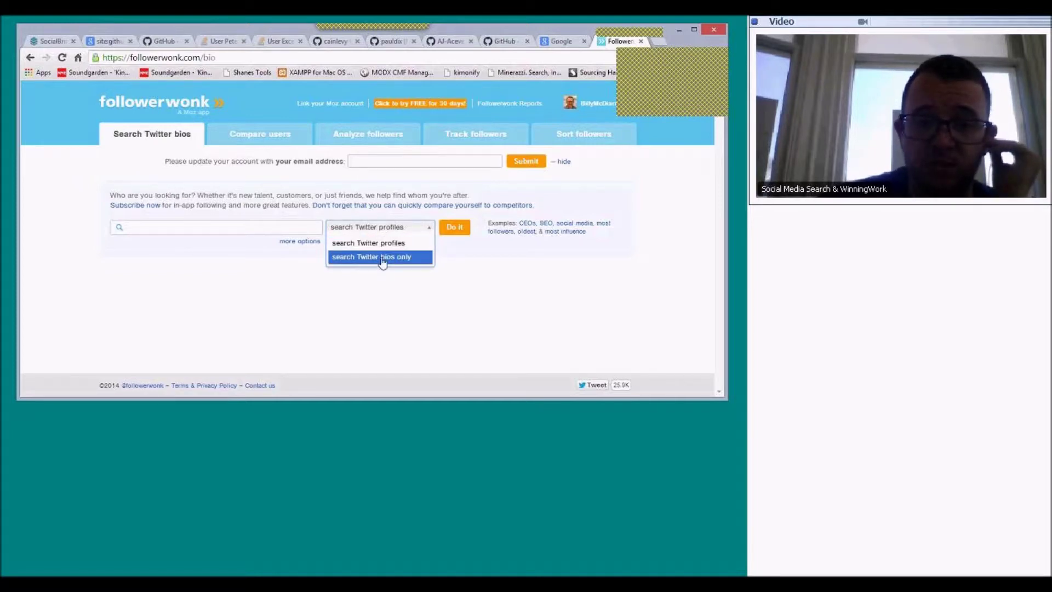
- Switch to searching Twitter profiles and expand more options to show the Location, Name and URL filters
{"action": "left_click", "coordinate": [367, 243]}
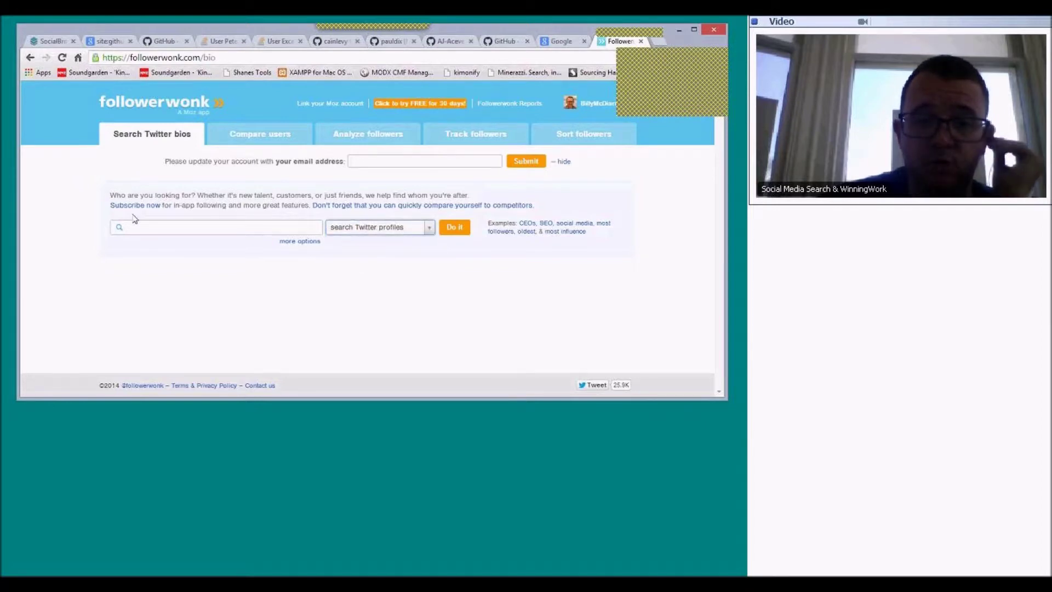
{"action": "left_click", "coordinate": [217, 228]}
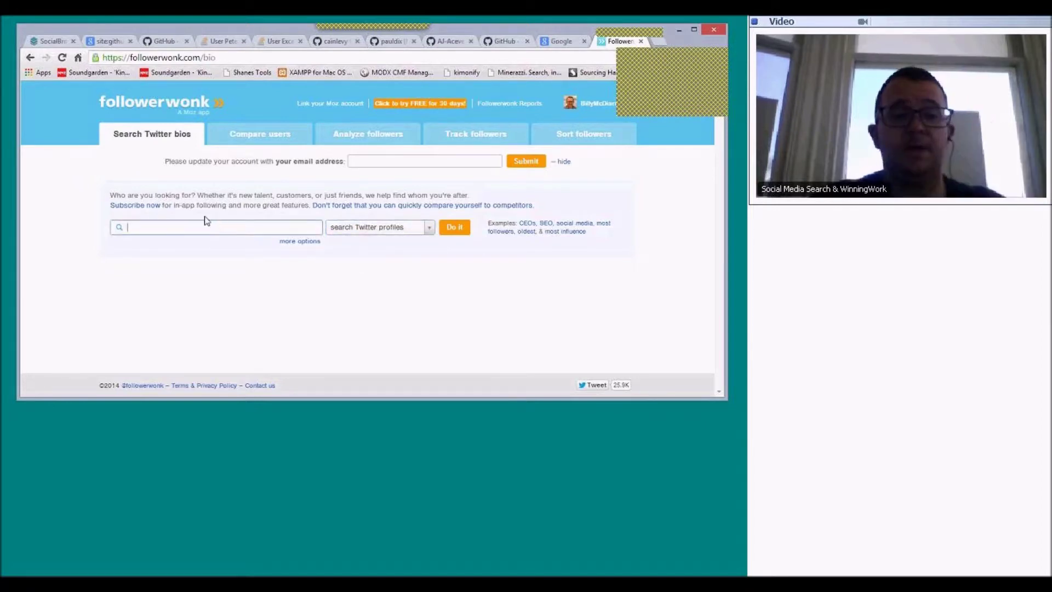
{"action": "left_click", "coordinate": [304, 242]}
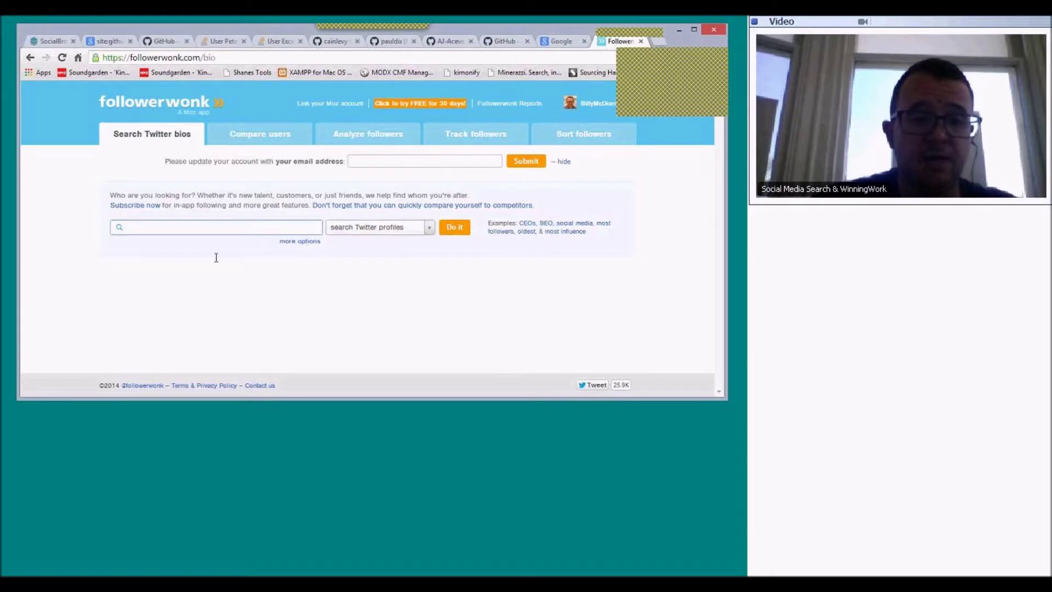
{"action": "left_click", "coordinate": [193, 227]}
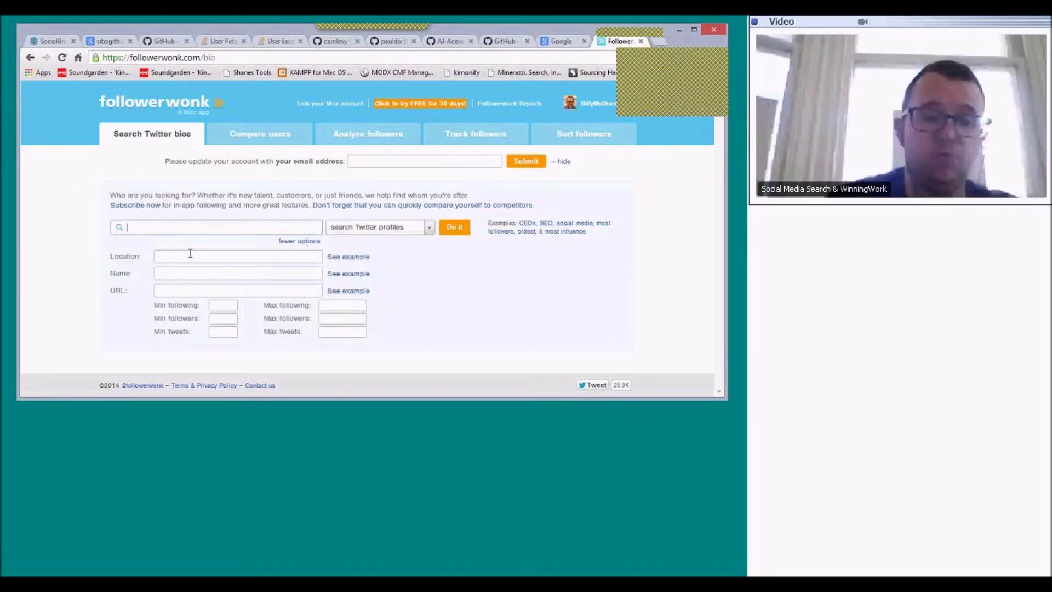
- Search profiles for 'ruby' with location "new york", getting 457 results
{"action": "type", "text": "rub"}
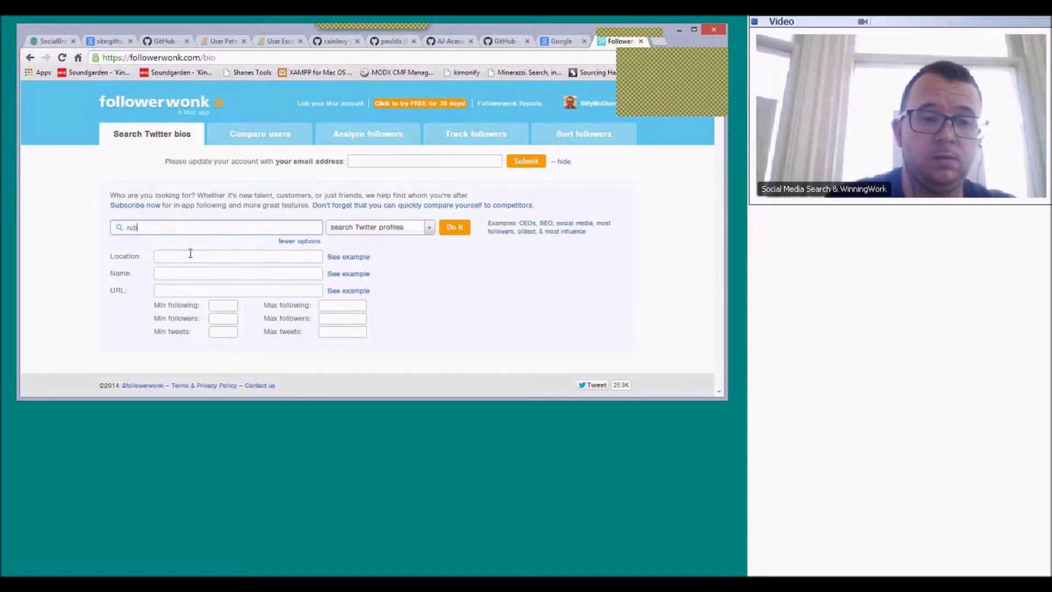
{"action": "type", "text": "dy"}
{"action": "key", "text": "BackSpace"}
{"action": "key", "text": "BackSpace"}
{"action": "type", "text": "y"}
{"action": "left_click", "coordinate": [211, 253]}
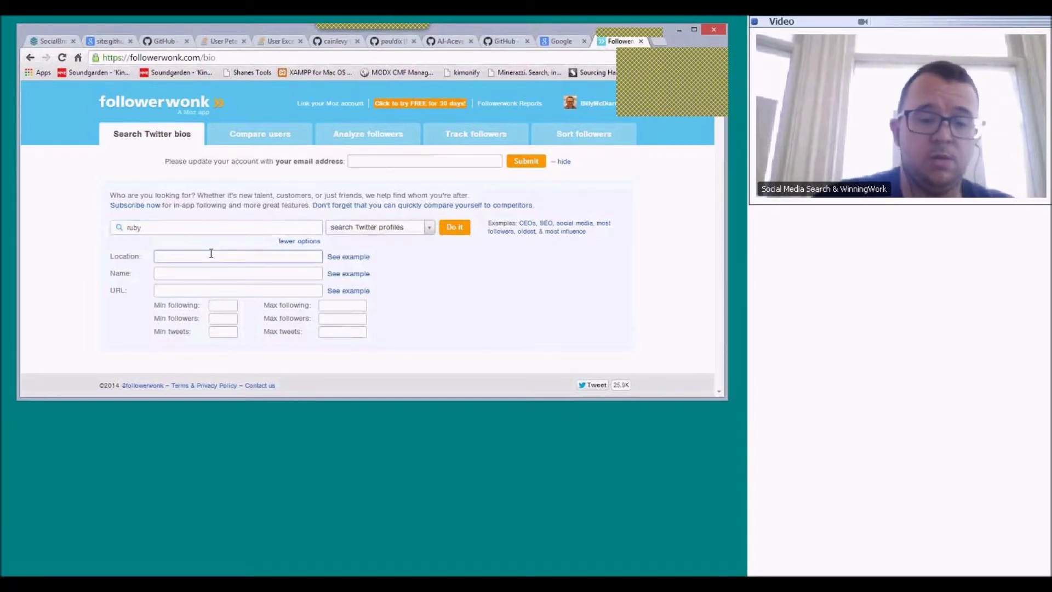
{"action": "type", "text": "\"new york\""}
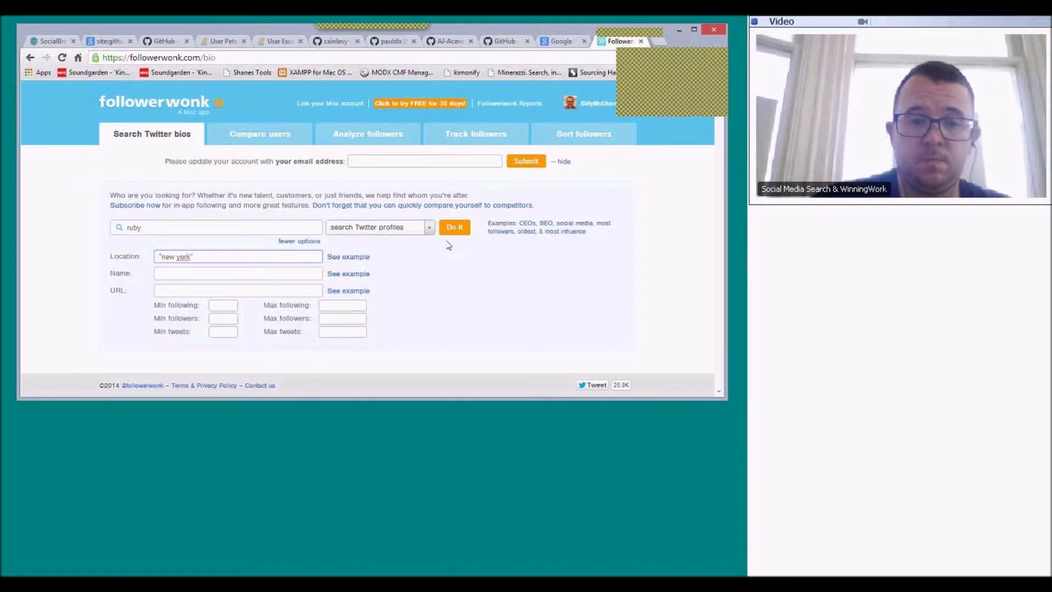
{"action": "key", "text": "Return"}
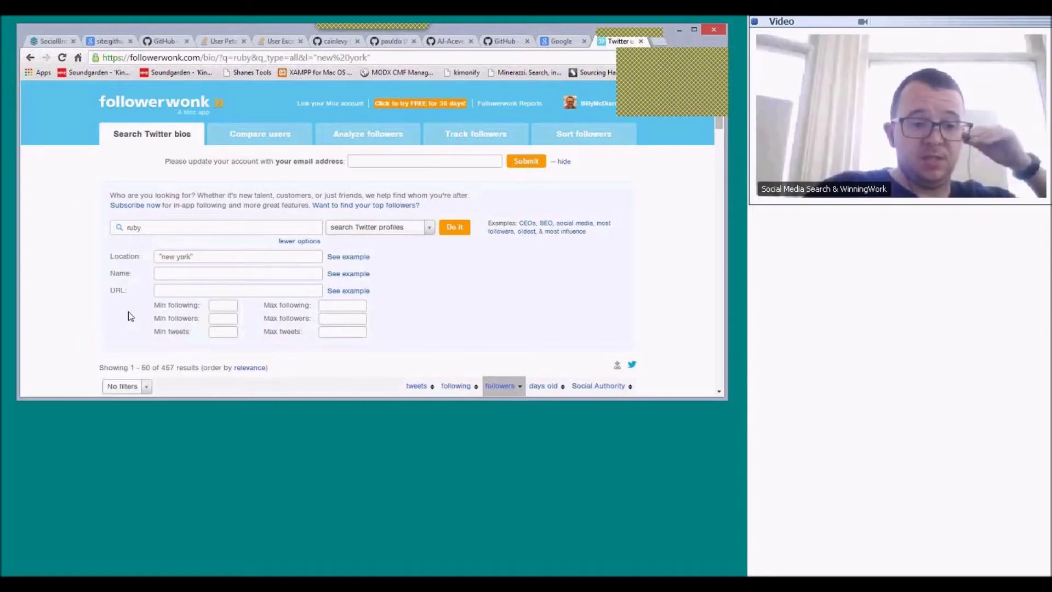
{"action": "scroll", "coordinate": [131, 316], "scroll_direction": "down", "scroll_amount": 1}
{"action": "scroll", "coordinate": [117, 316], "scroll_direction": "down", "scroll_amount": 1}
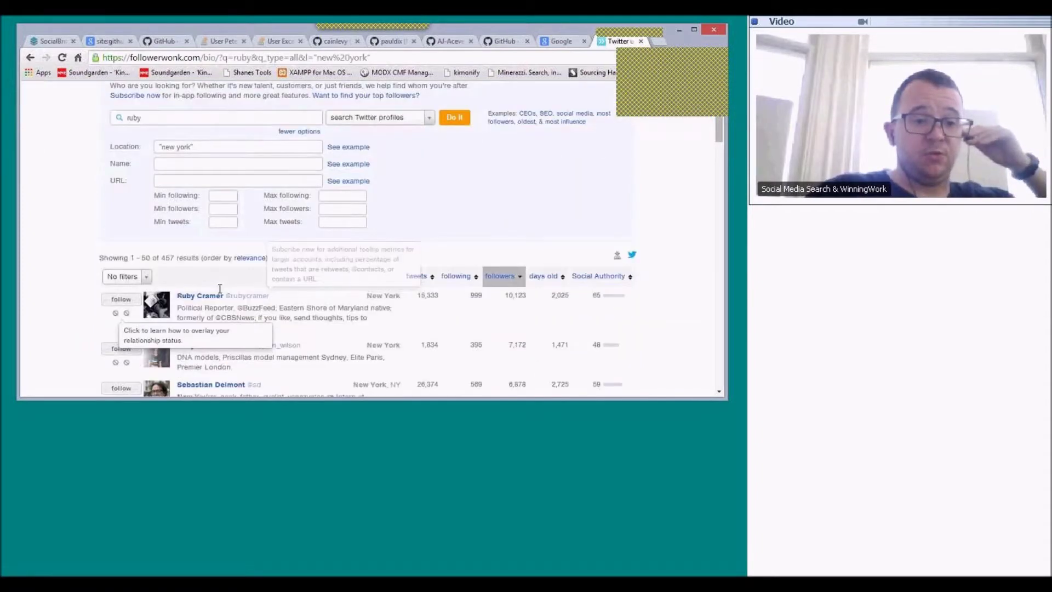
{"action": "scroll", "coordinate": [220, 289], "scroll_direction": "down", "scroll_amount": 2}
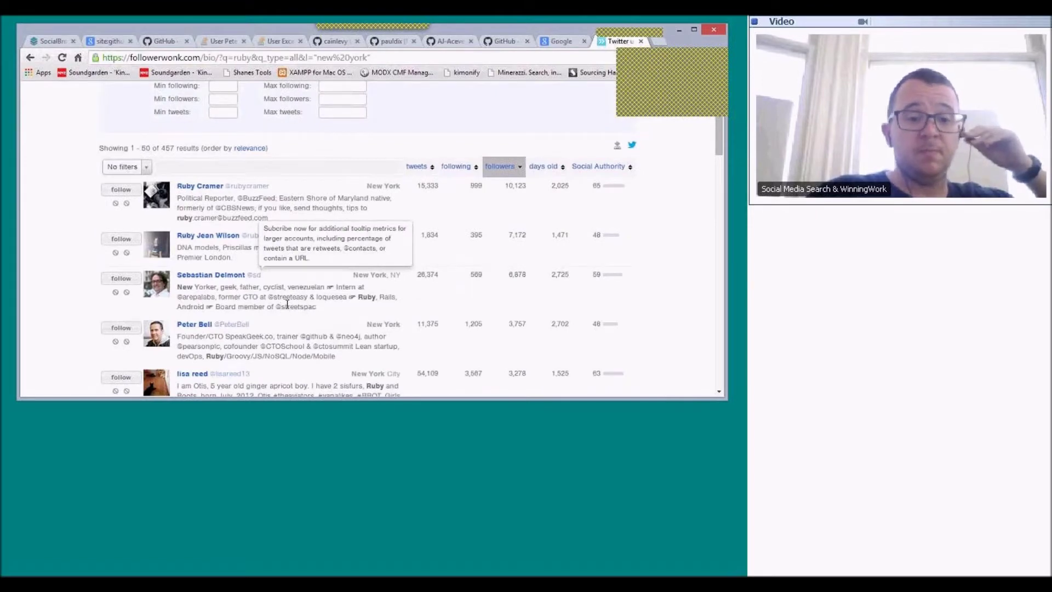
{"action": "scroll", "coordinate": [287, 305], "scroll_direction": "down", "scroll_amount": 2}
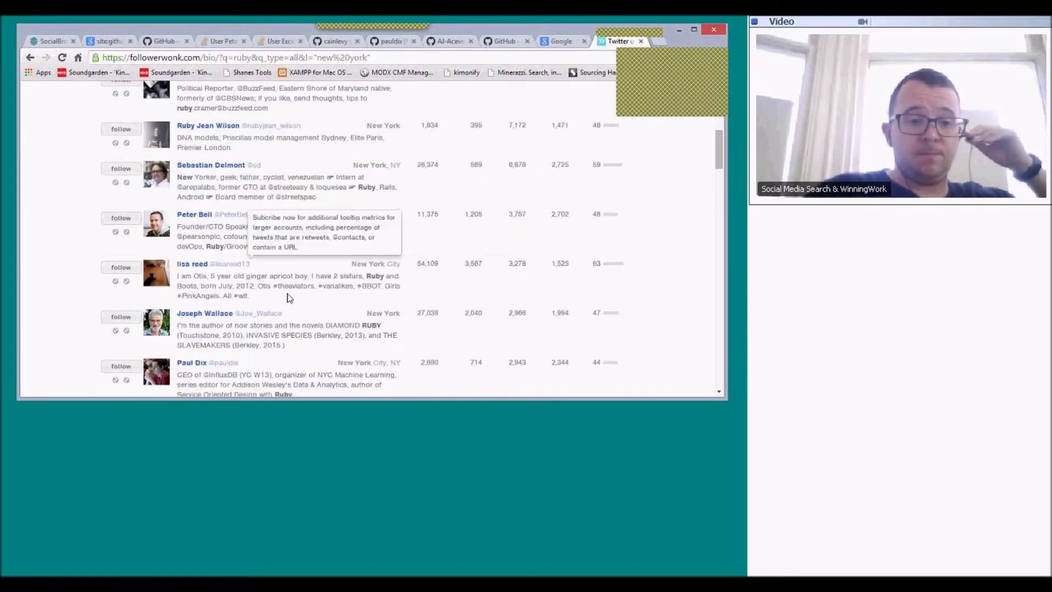
{"action": "scroll", "coordinate": [289, 298], "scroll_direction": "down", "scroll_amount": 2}
{"action": "scroll", "coordinate": [289, 299], "scroll_direction": "down", "scroll_amount": 2}
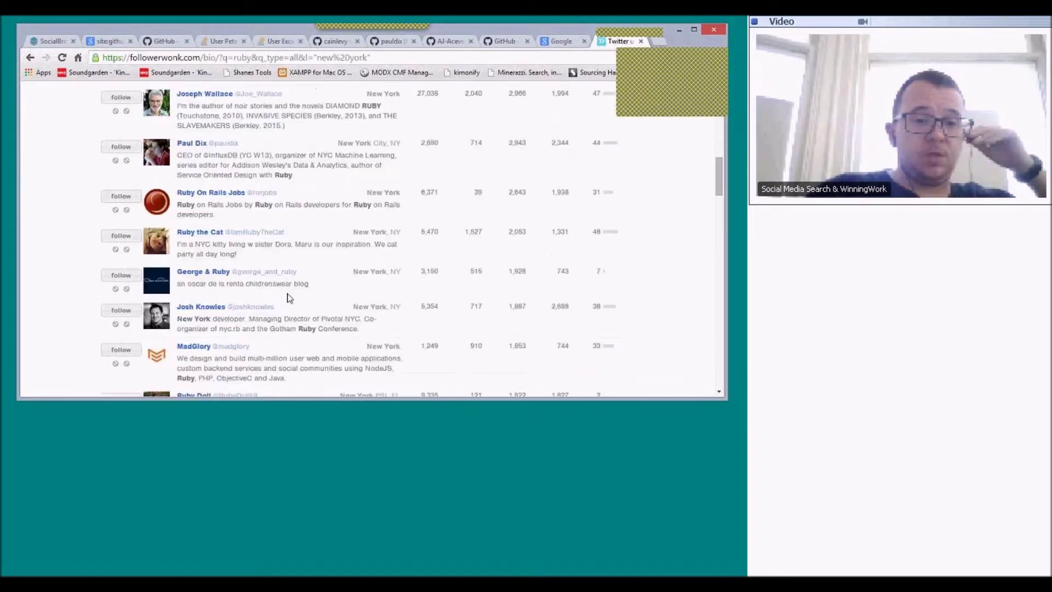
{"action": "scroll", "coordinate": [285, 300], "scroll_direction": "up", "scroll_amount": 10}
{"action": "scroll", "coordinate": [269, 301], "scroll_direction": "down", "scroll_amount": 2}
{"action": "scroll", "coordinate": [274, 304], "scroll_direction": "up", "scroll_amount": 2}
{"action": "scroll", "coordinate": [275, 306], "scroll_direction": "down", "scroll_amount": 5}
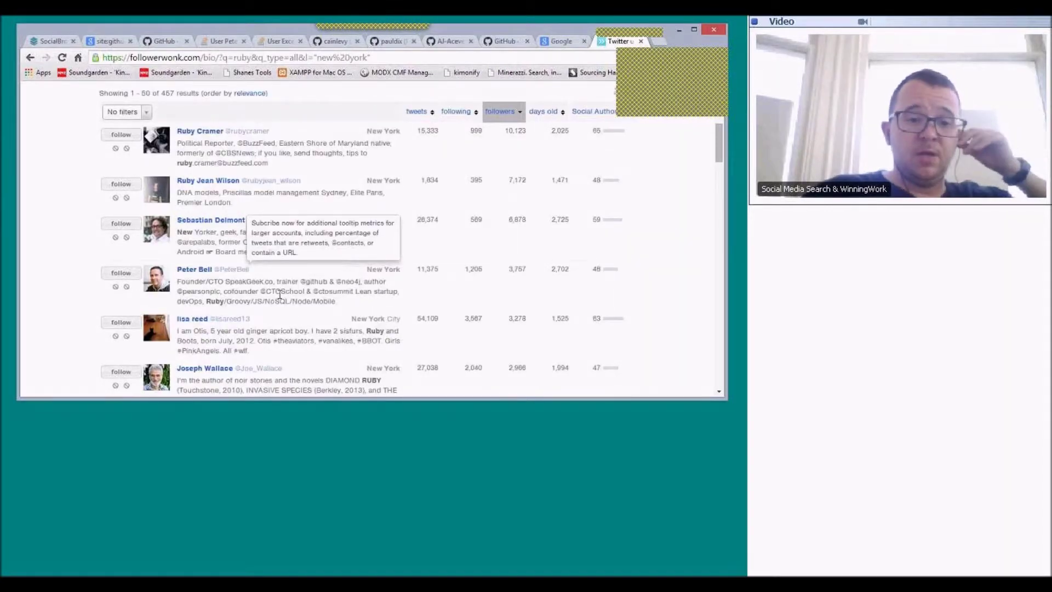
{"action": "scroll", "coordinate": [294, 303], "scroll_direction": "up", "scroll_amount": 2}
{"action": "scroll", "coordinate": [295, 303], "scroll_direction": "up", "scroll_amount": 3}
{"action": "left_click_drag", "start_coordinate": [158, 228], "coordinate": [7, 215]}
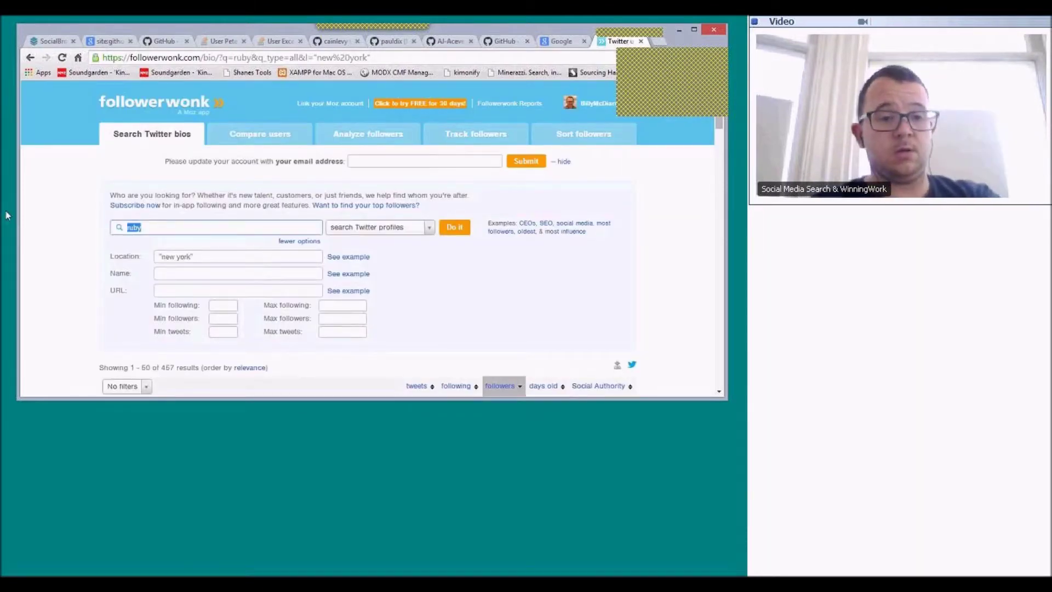
- Search the exact phrase "I'm a ruby" in New York, finding one Rails beginner, then trim the query
{"action": "type", "text": "\"I'm a ruby\""}
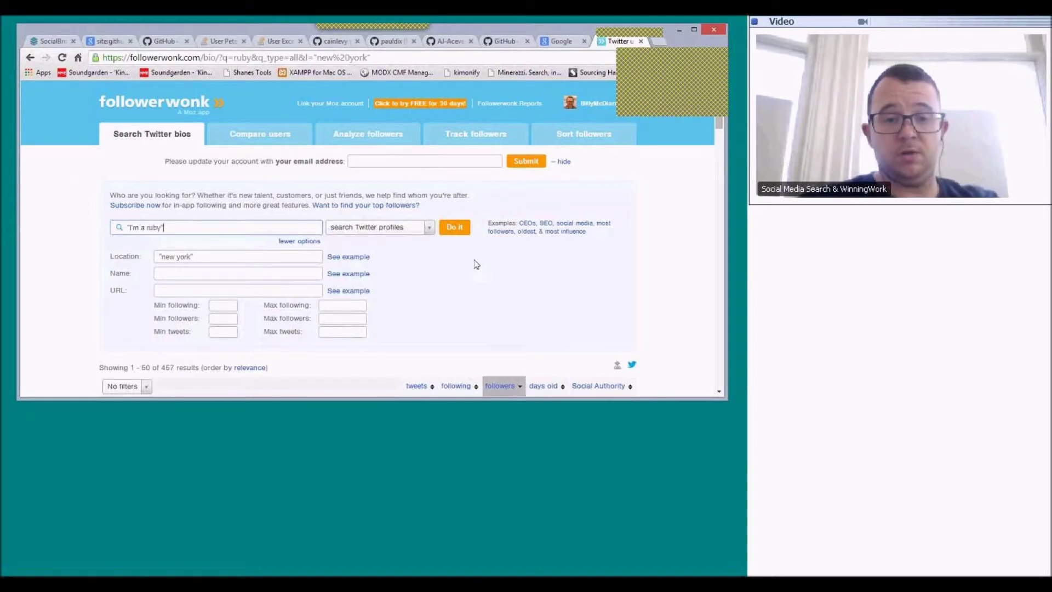
{"action": "left_click", "coordinate": [455, 227]}
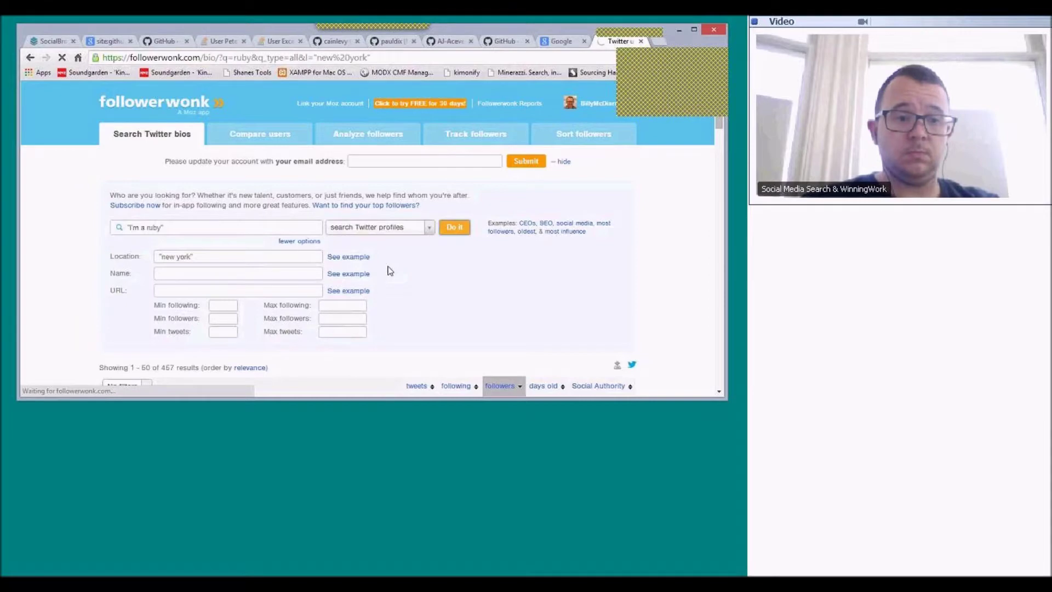
{"action": "scroll", "coordinate": [390, 270], "scroll_direction": "down", "scroll_amount": 1}
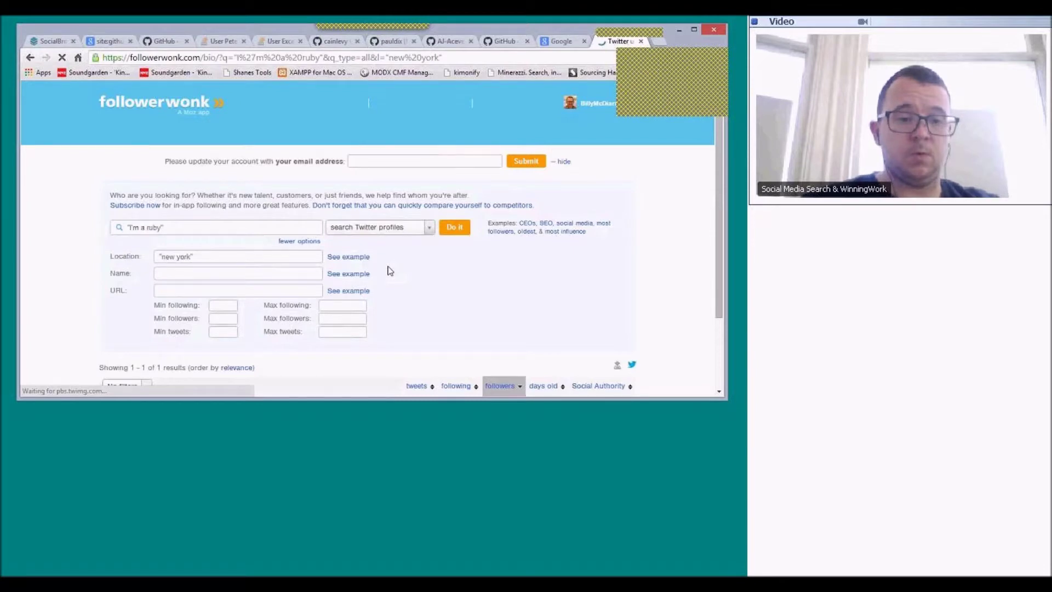
{"action": "scroll", "coordinate": [389, 269], "scroll_direction": "down", "scroll_amount": 3}
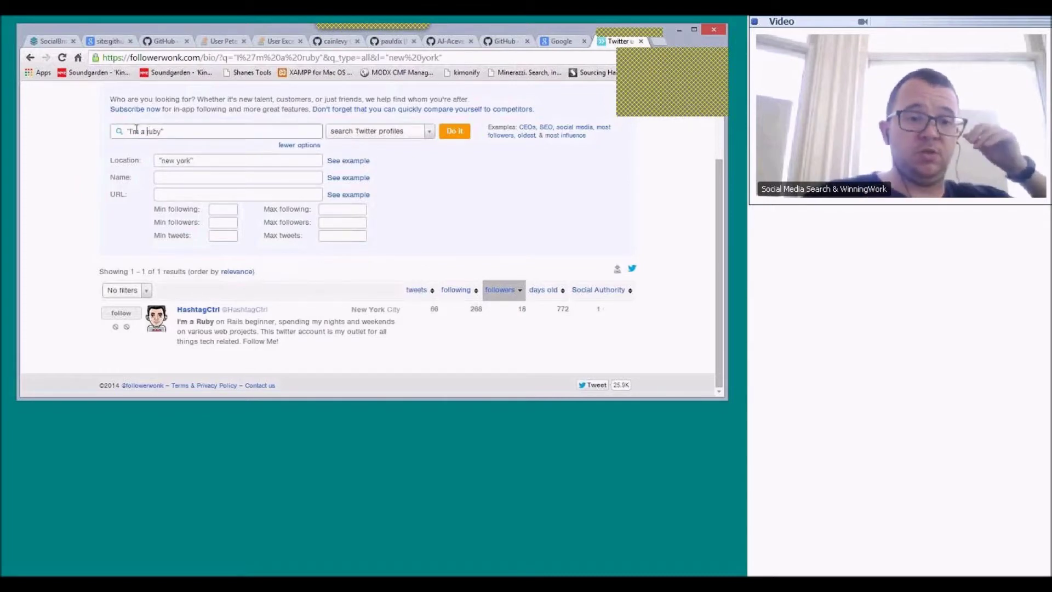
{"action": "left_click_drag", "start_coordinate": [147, 131], "coordinate": [189, 138]}
{"action": "key", "text": "BackSpace"}
- Run the exact-phrase search "ruby guy", which returns no results
{"action": "type", "text": "'"}
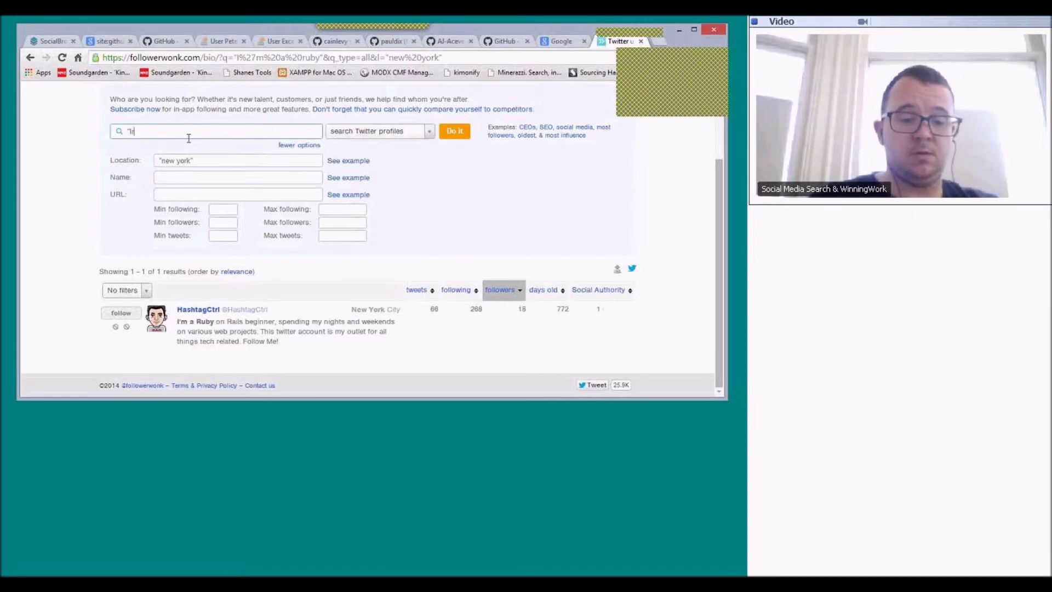
{"action": "type", "text": "ruby guy"}
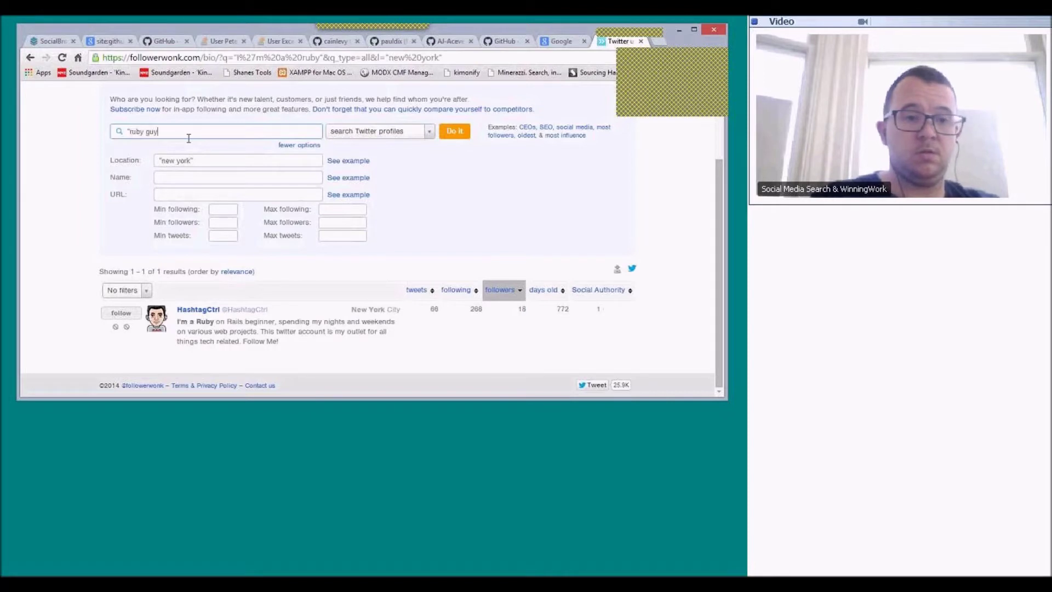
{"action": "type", "text": "\""}
{"action": "key", "text": "Return"}
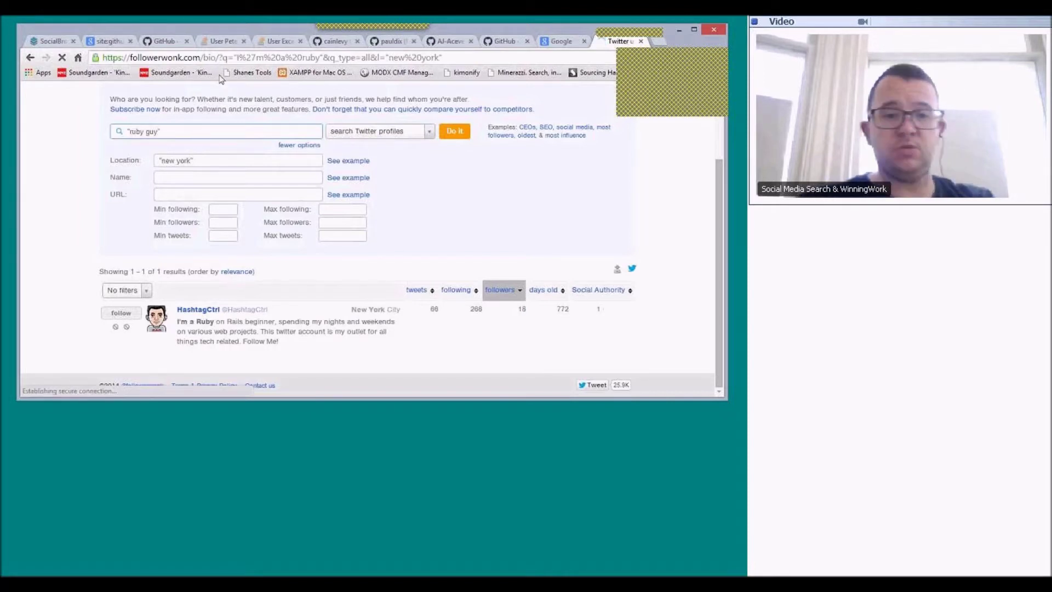
{"action": "left_click", "coordinate": [453, 135]}
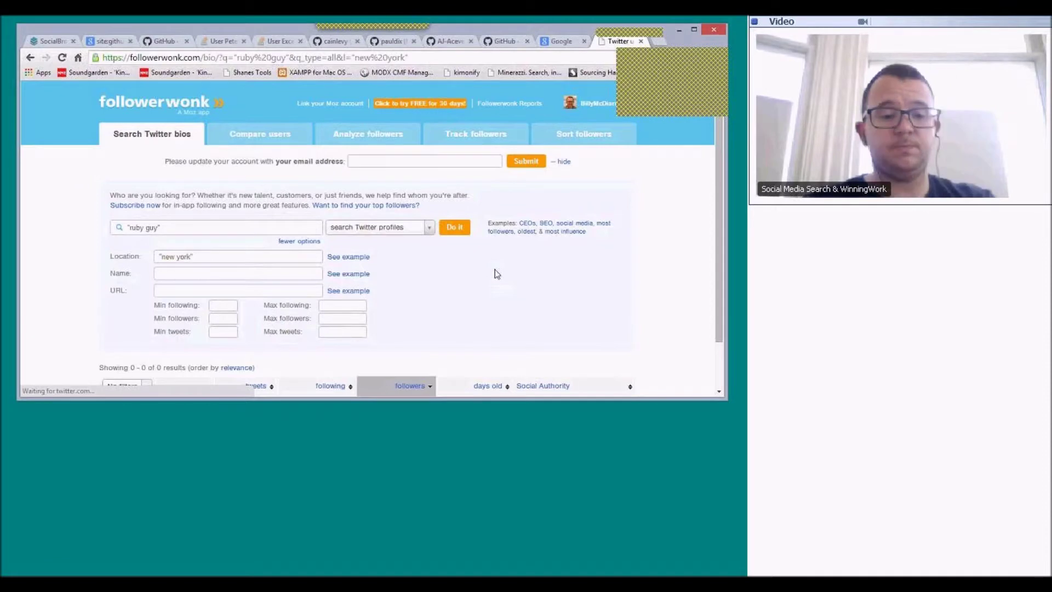
{"action": "scroll", "coordinate": [495, 269], "scroll_direction": "down", "scroll_amount": 1}
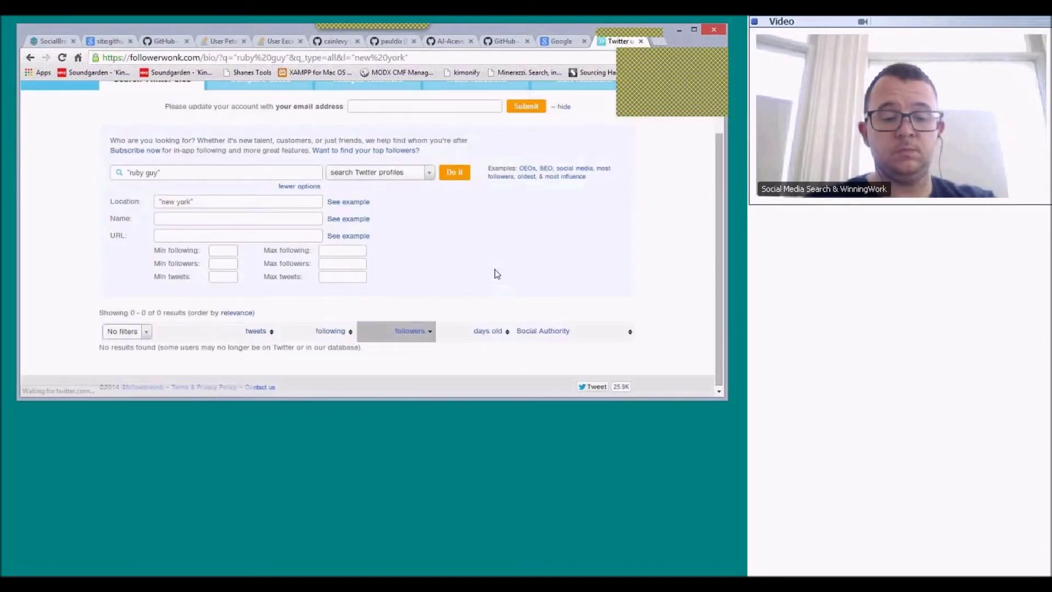
- Replace the query with "rudy developer" and run it, again finding no profiles
{"action": "triple_click", "coordinate": [252, 164]}
{"action": "type", "text": "\"rudby"}
{"action": "key", "text": "BackSpace"}
{"action": "key", "text": "BackSpace"}
{"action": "type", "text": "y devle"}
{"action": "key", "text": "BackSpace"}
{"action": "key", "text": "BackSpace"}
{"action": "type", "text": "eloper\""}
{"action": "key", "text": "Return"}
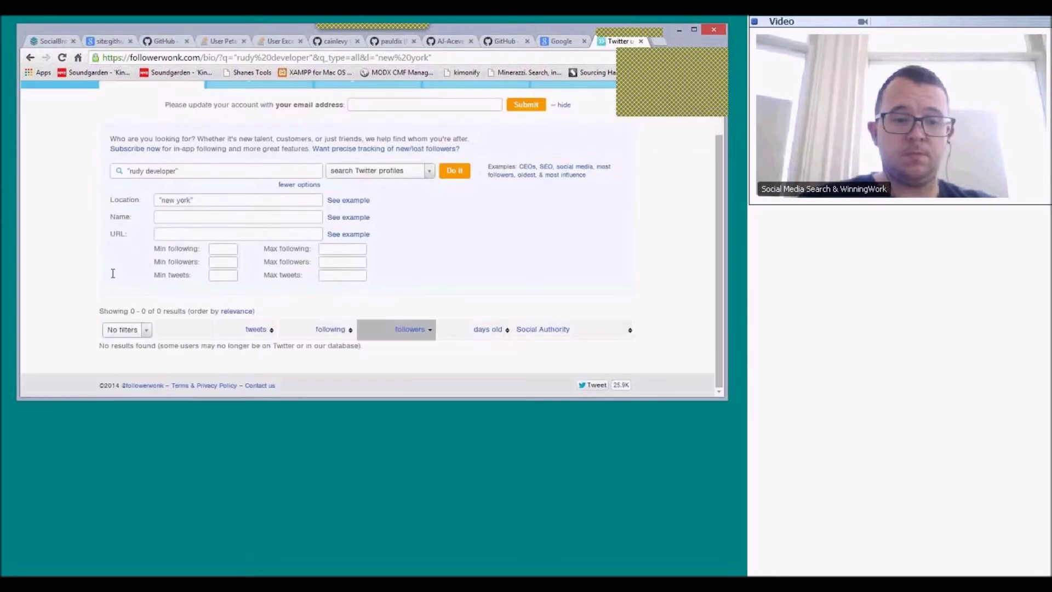
{"action": "left_click_drag", "start_coordinate": [199, 228], "coordinate": [4, 207]}
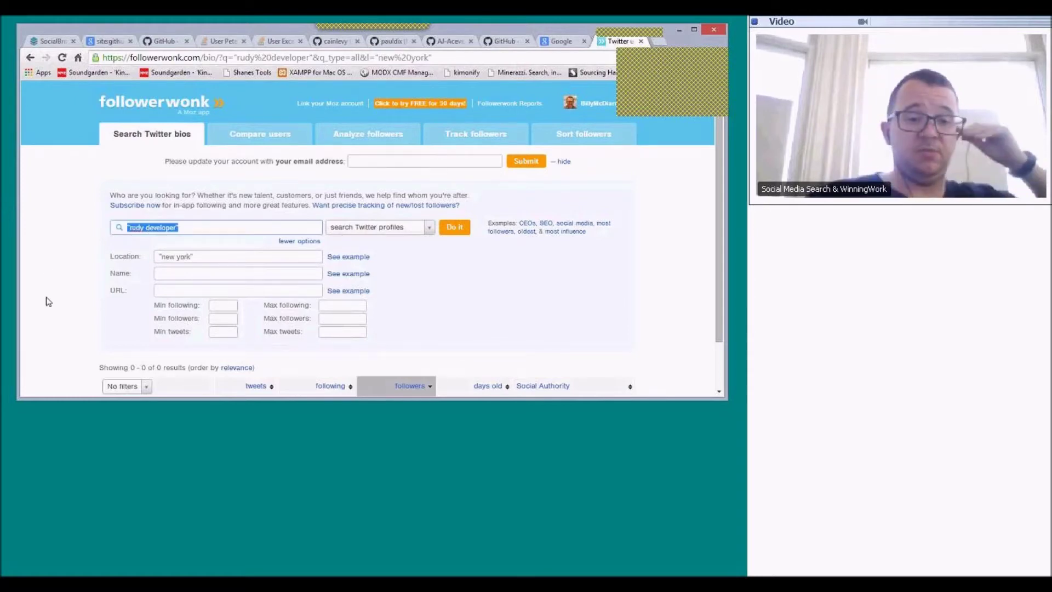
{"action": "scroll", "coordinate": [45, 253], "scroll_direction": "down", "scroll_amount": 1}
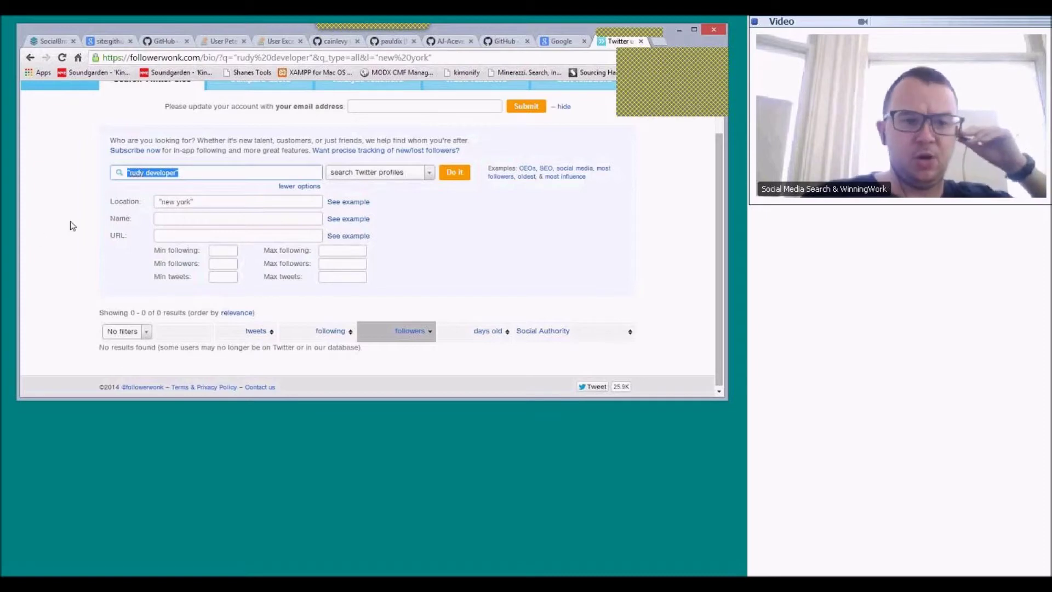
{"action": "scroll", "coordinate": [72, 226], "scroll_direction": "down", "scroll_amount": 1}
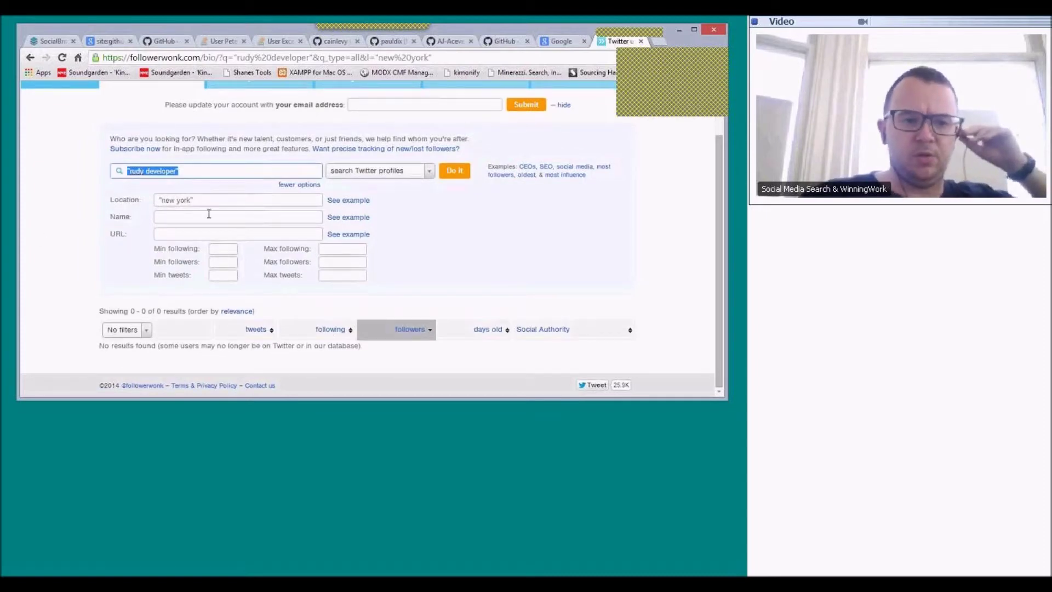
- Search 'Ruby' with location "new york"|chicago|washington|"san diego", returning 992 results
{"action": "left_click", "coordinate": [246, 171]}
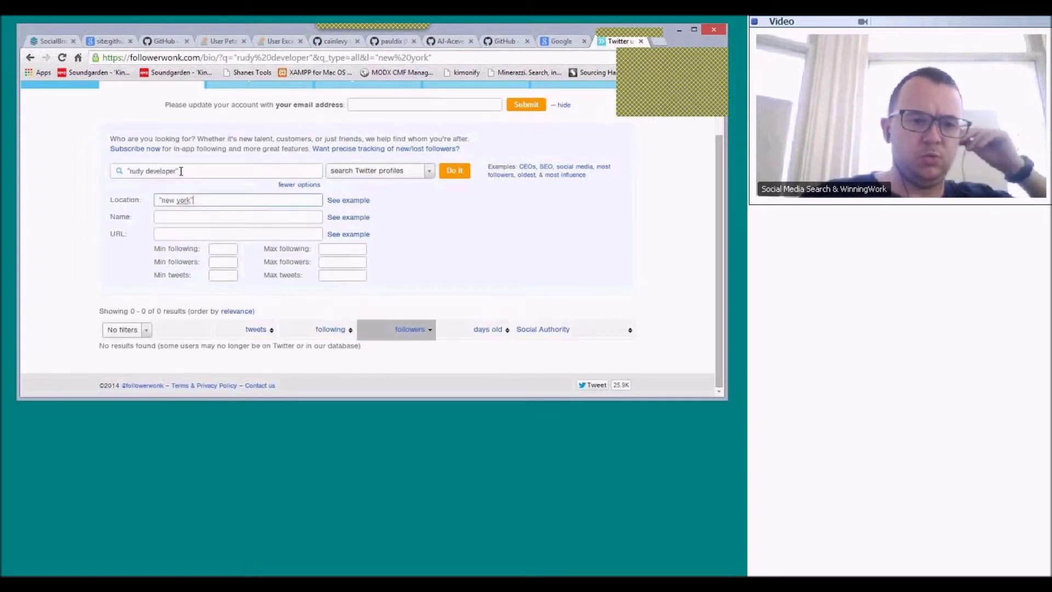
{"action": "key", "text": "ctrl+a"}
{"action": "type", "text": "R"}
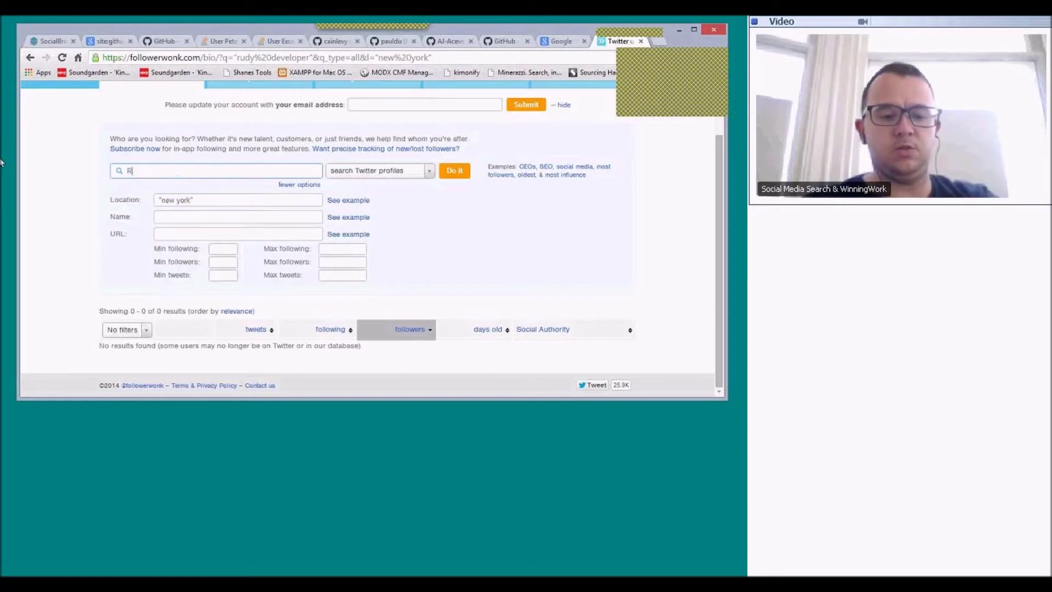
{"action": "type", "text": "uby"}
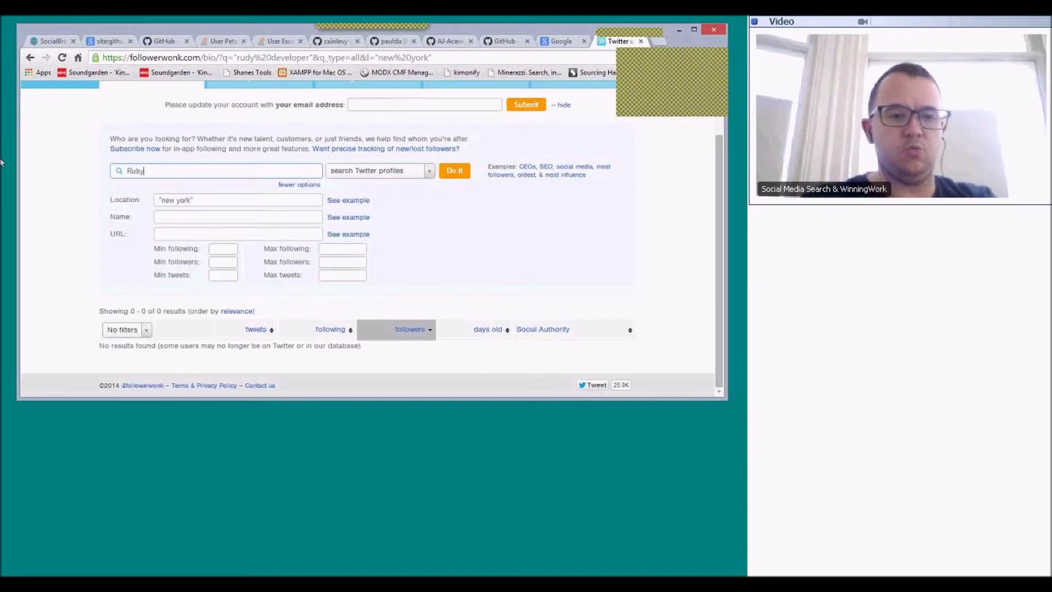
{"action": "left_click", "coordinate": [250, 201]}
{"action": "type", "text": "lc"}
{"action": "type", "text": "hi"}
{"action": "type", "text": "cago"}
{"action": "type", "text": "|"}
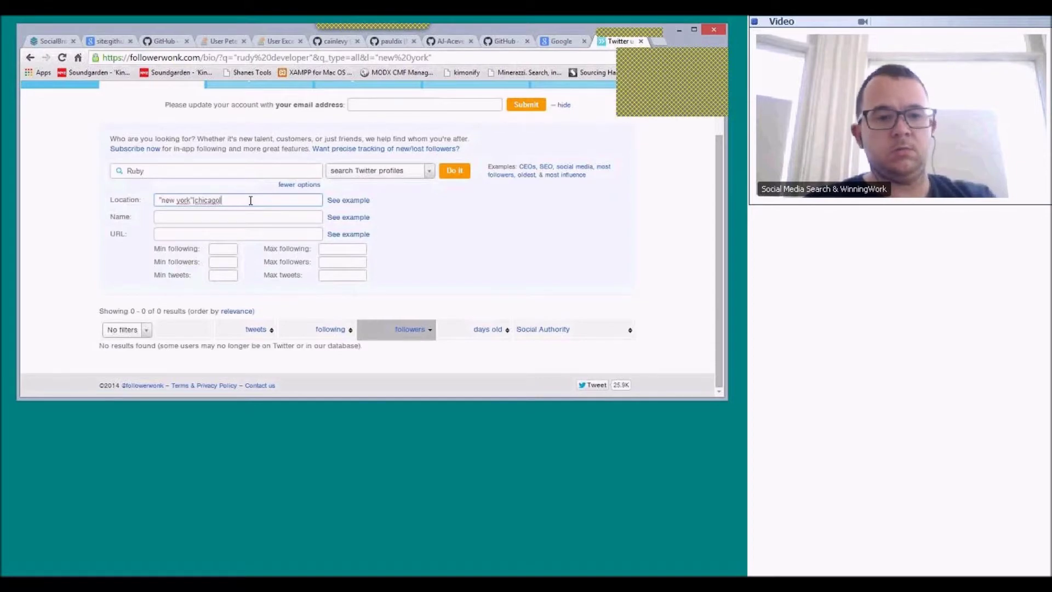
{"action": "type", "text": "washington"}
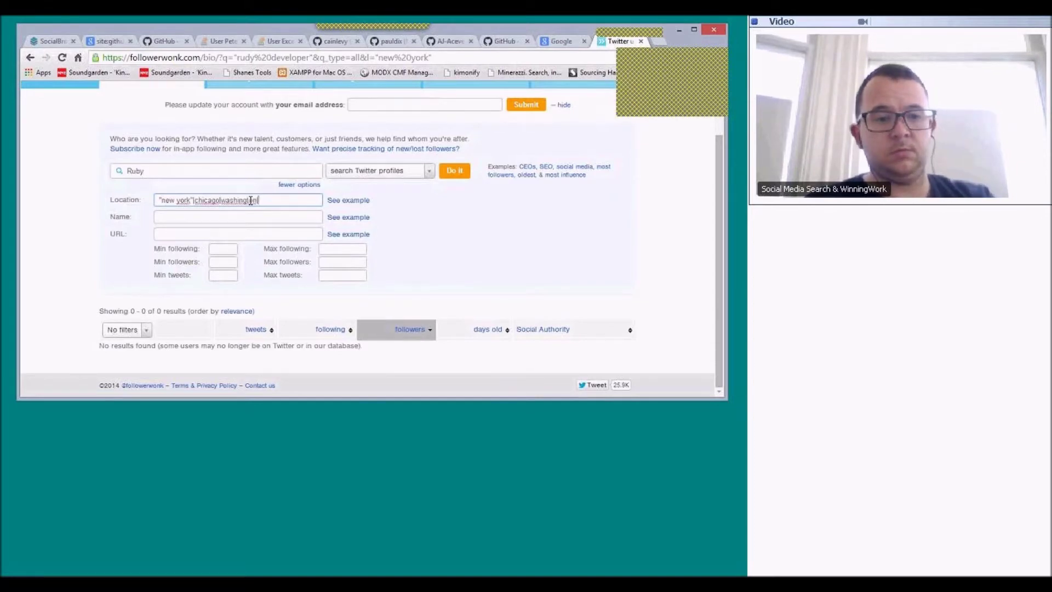
{"action": "type", "text": "|\"sa"}
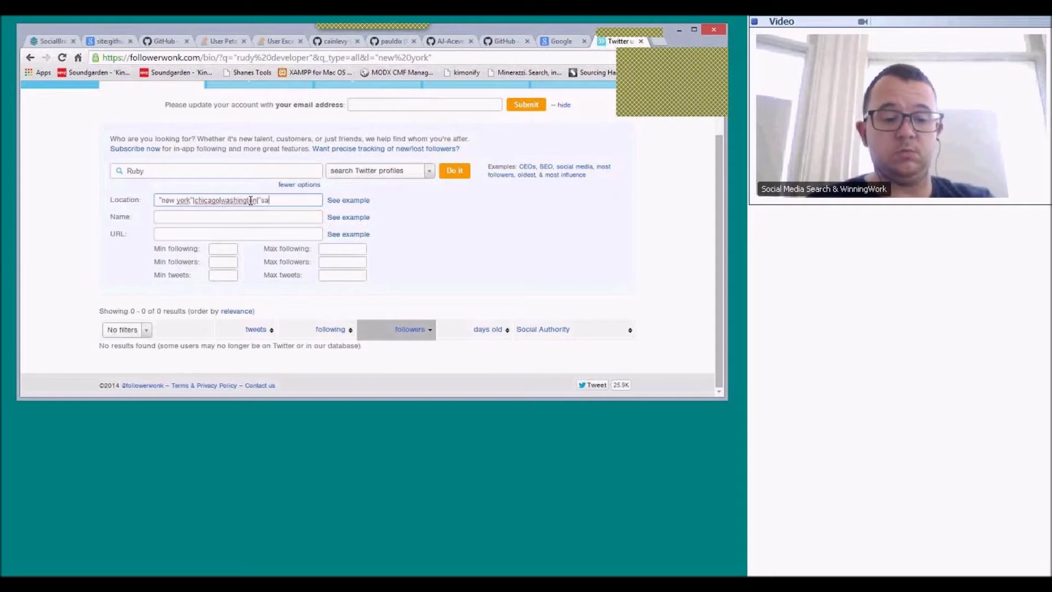
{"action": "type", "text": "n diego"}
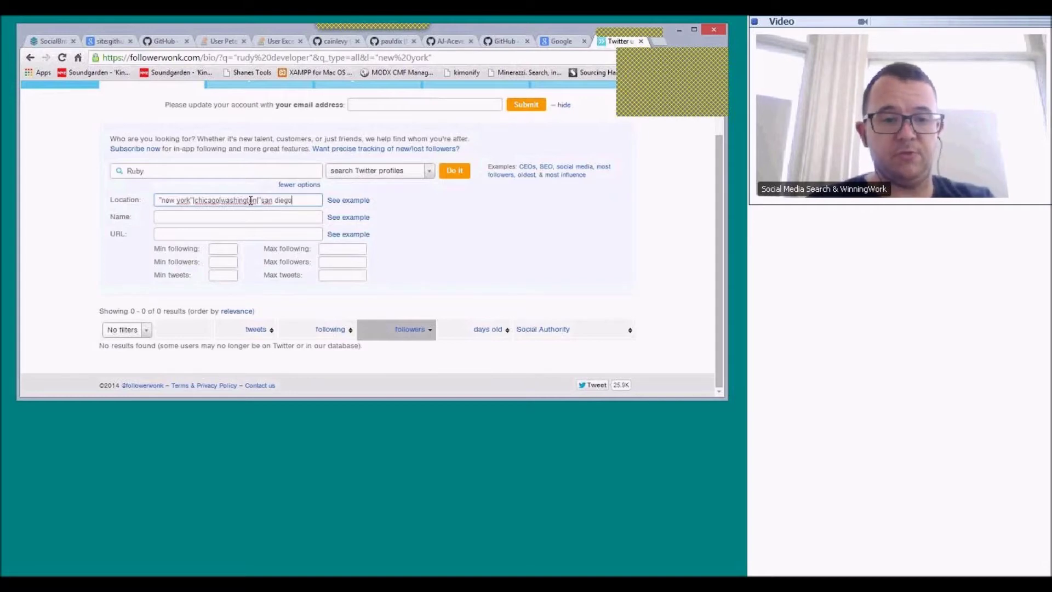
{"action": "type", "text": "\""}
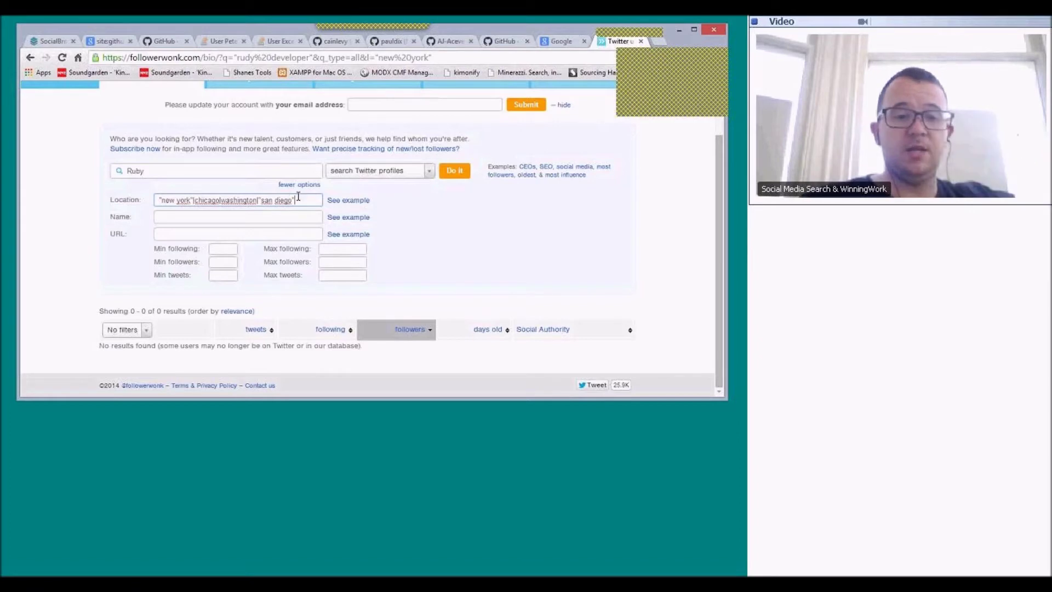
{"action": "key", "text": "ctrl+a"}
{"action": "left_click", "coordinate": [189, 196]}
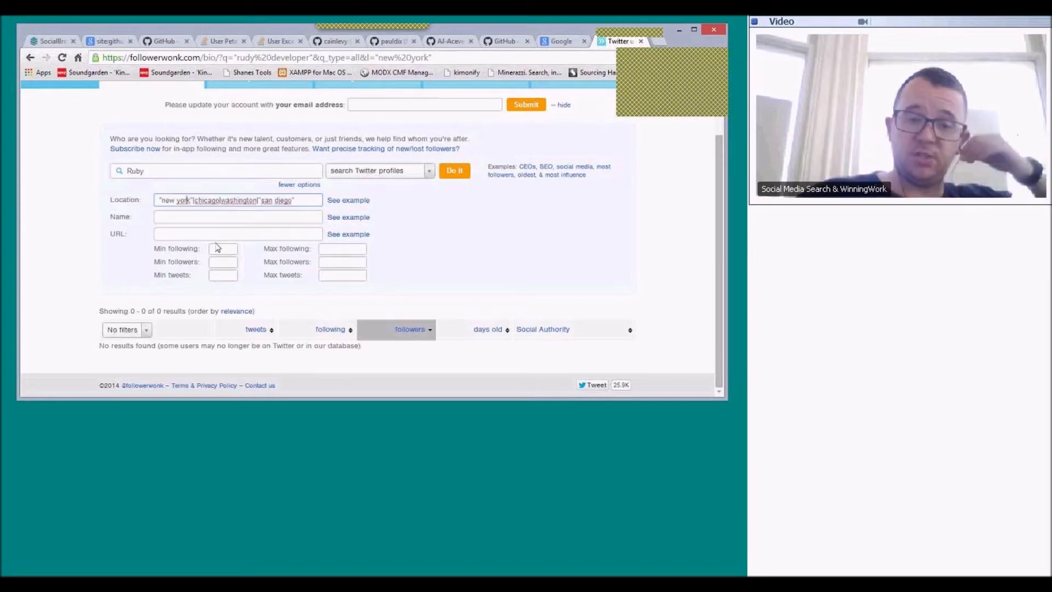
{"action": "left_click", "coordinate": [447, 175]}
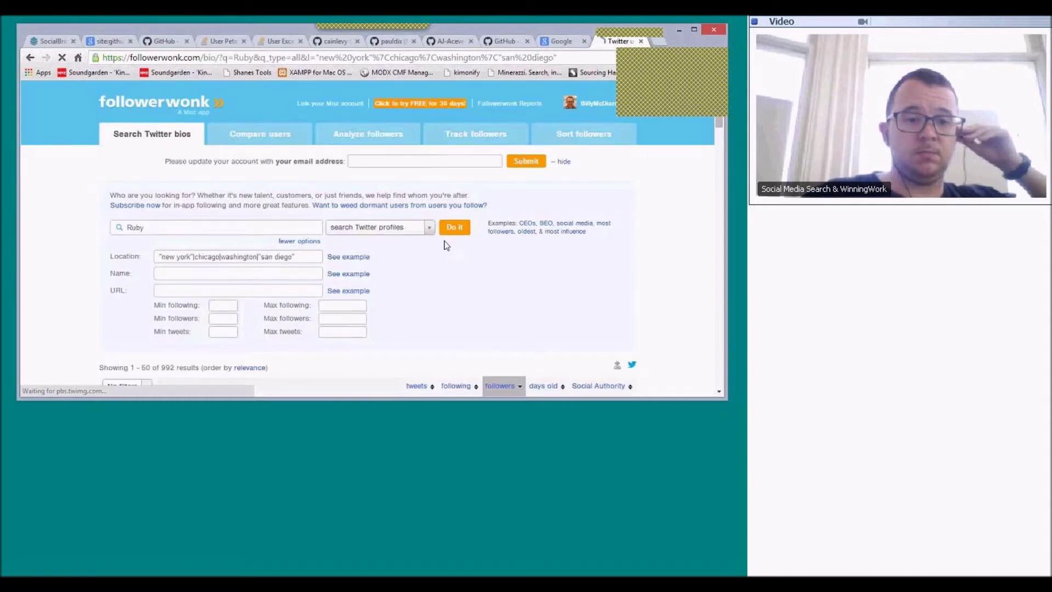
{"action": "scroll", "coordinate": [447, 245], "scroll_direction": "down", "scroll_amount": 5}
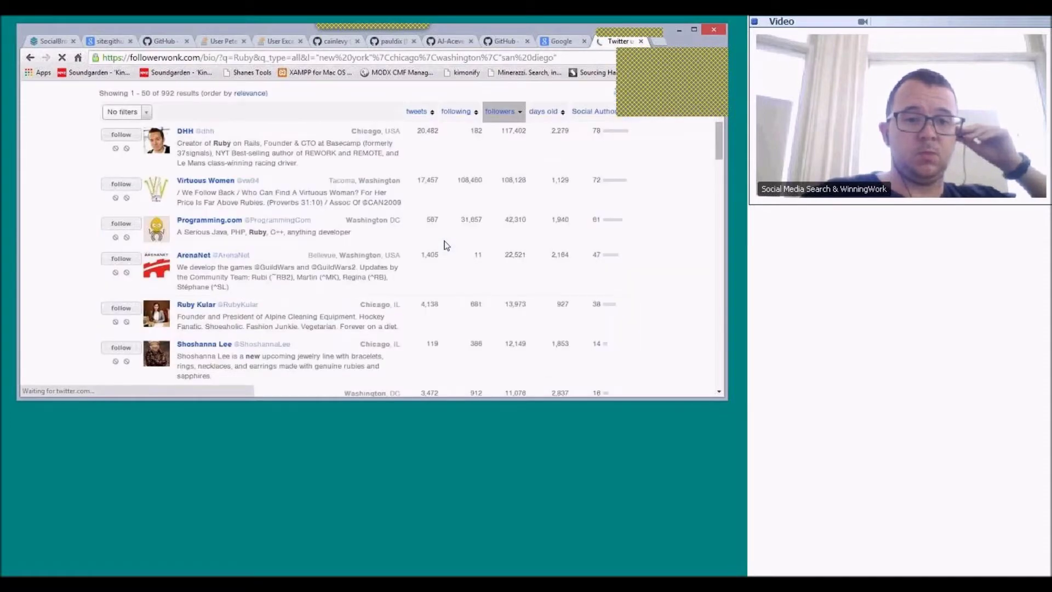
{"action": "scroll", "coordinate": [241, 195], "scroll_direction": "up", "scroll_amount": 3}
{"action": "left_click", "coordinate": [225, 195]}
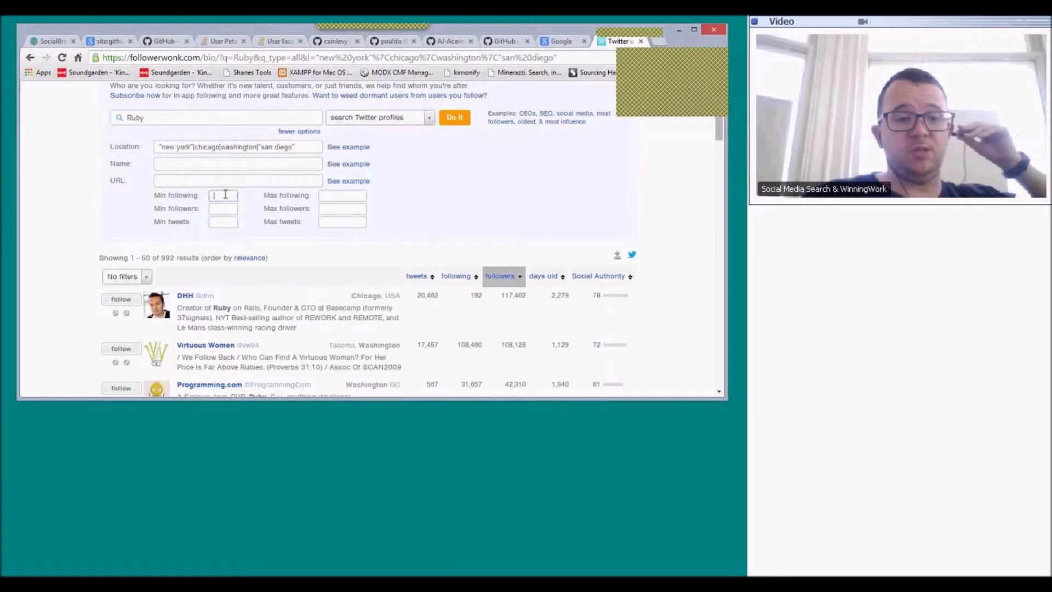
{"action": "left_click", "coordinate": [326, 196]}
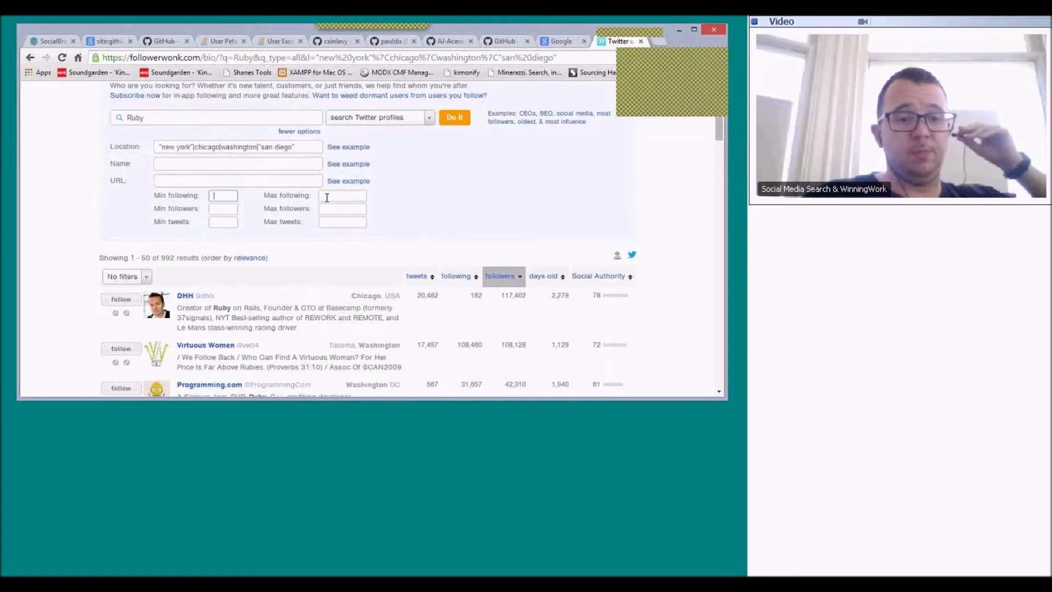
{"action": "left_click", "coordinate": [232, 209]}
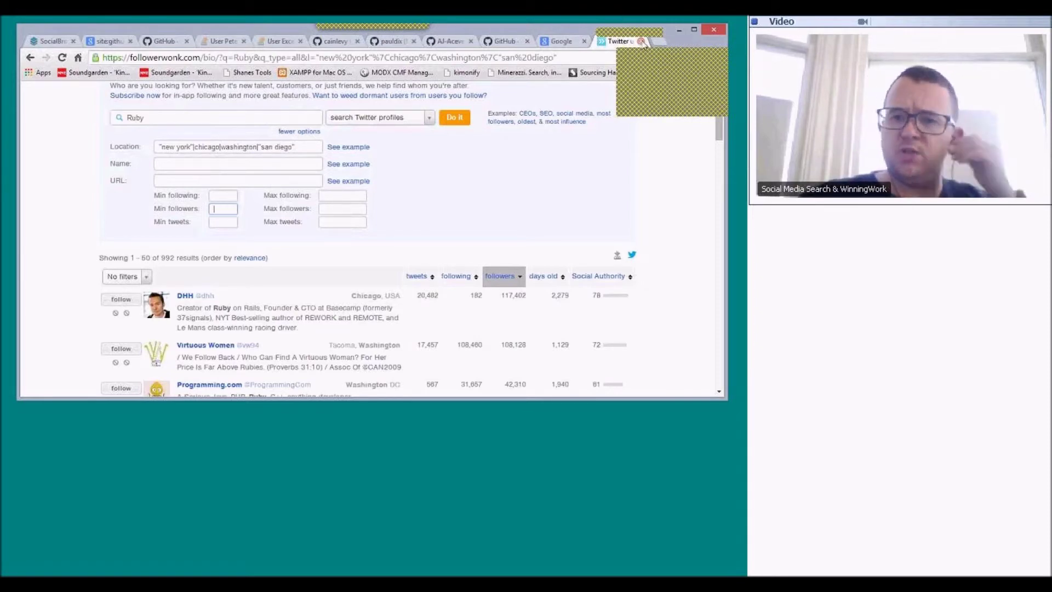
{"action": "left_click", "coordinate": [641, 41]}
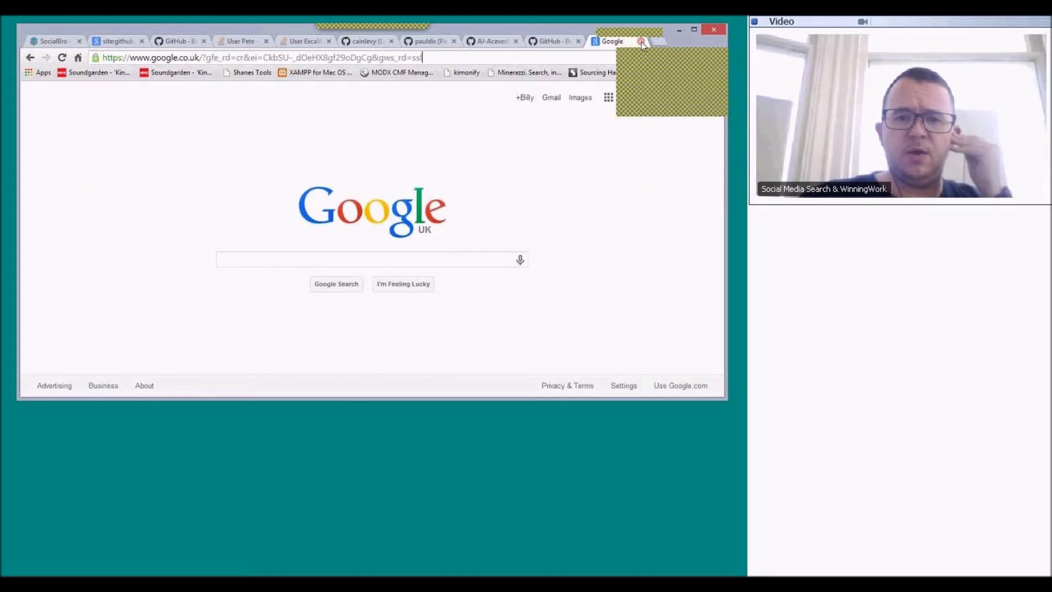
- Close the Google tab and load the copied LinkedIn profile URL in the GitHub tab's address bar
{"action": "left_click", "coordinate": [641, 42]}
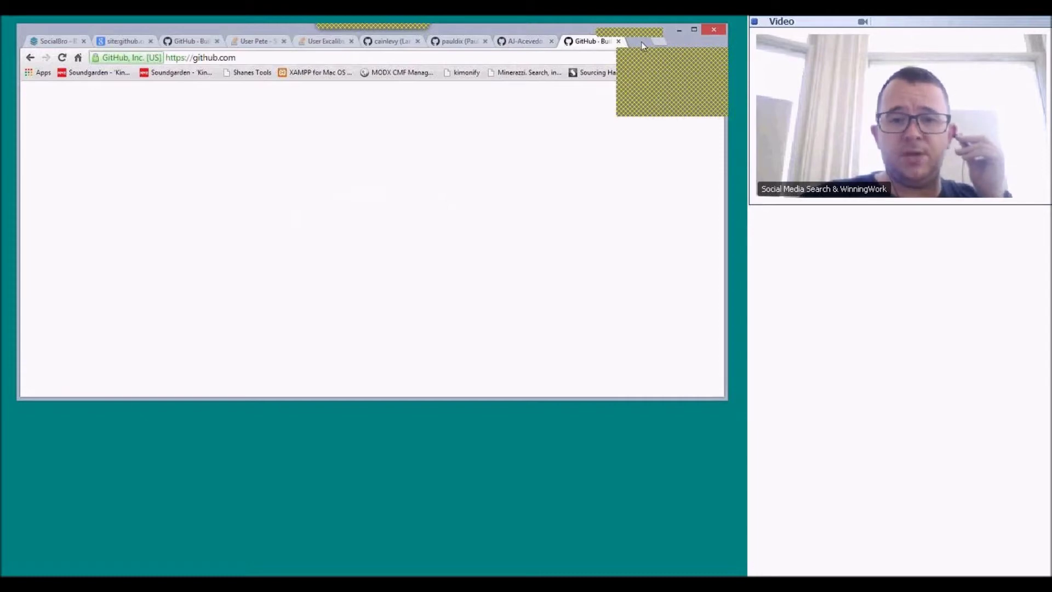
{"action": "key", "text": "alt+Tab"}
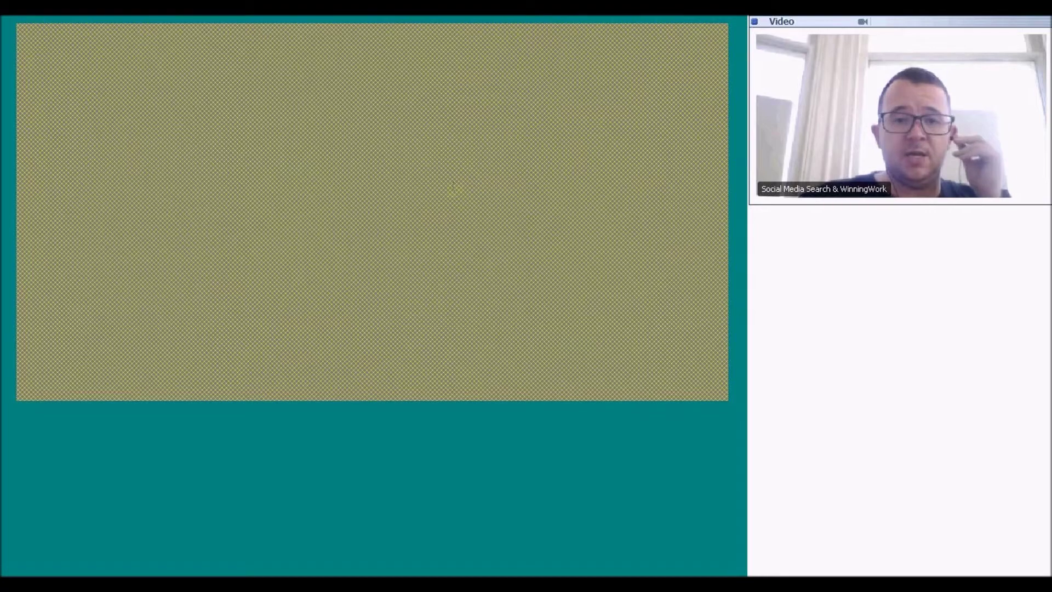
{"action": "key", "text": "alt+Tab"}
{"action": "left_click", "coordinate": [196, 58]}
{"action": "right_click", "coordinate": [194, 57]}
{"action": "left_click", "coordinate": [266, 105]}
{"action": "left_click", "coordinate": [268, 103]}
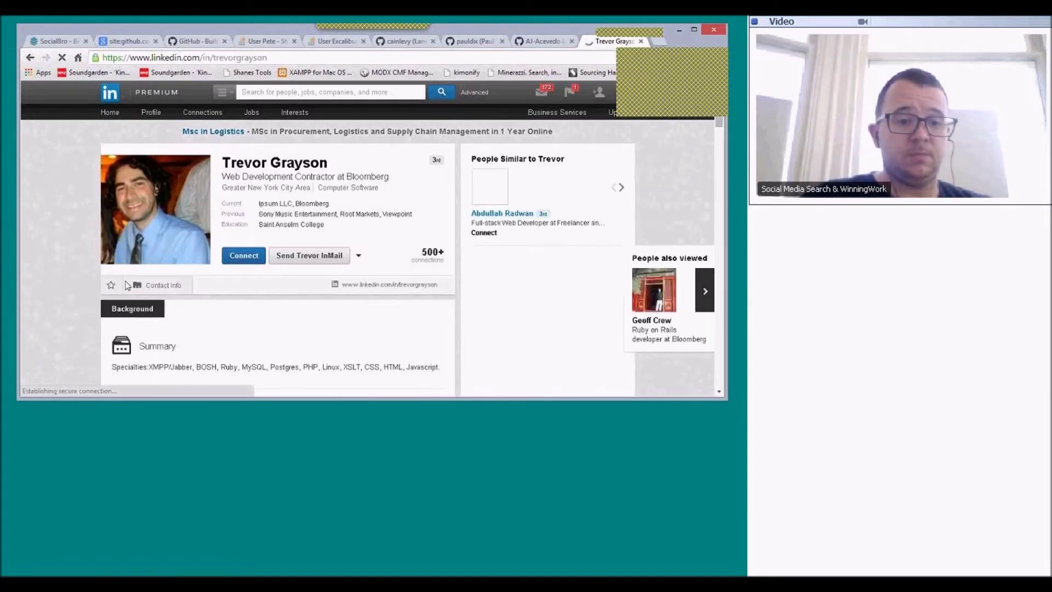
- Scroll through the Bloomberg contractor's LinkedIn profile, return to the top, then switch away from Chrome
{"action": "scroll", "coordinate": [78, 338], "scroll_direction": "down", "scroll_amount": 2}
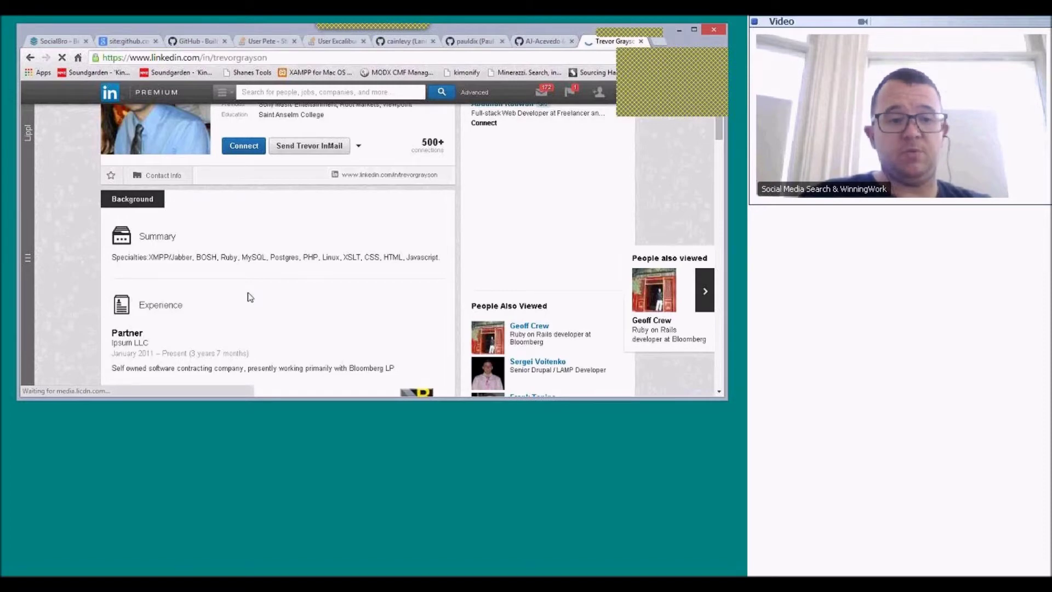
{"action": "scroll", "coordinate": [250, 296], "scroll_direction": "down", "scroll_amount": 10}
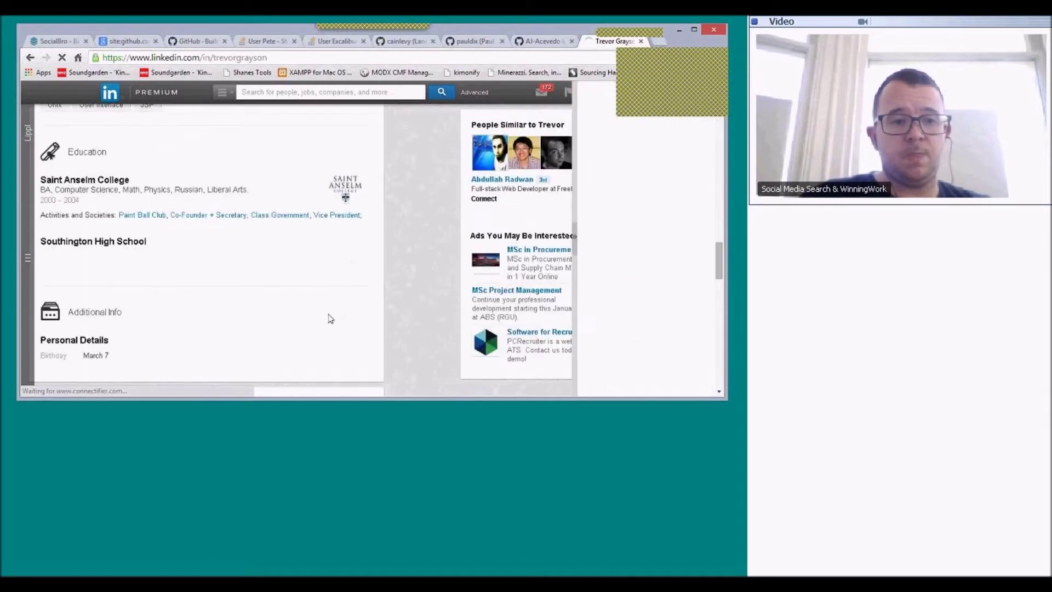
{"action": "scroll", "coordinate": [330, 319], "scroll_direction": "down", "scroll_amount": 1}
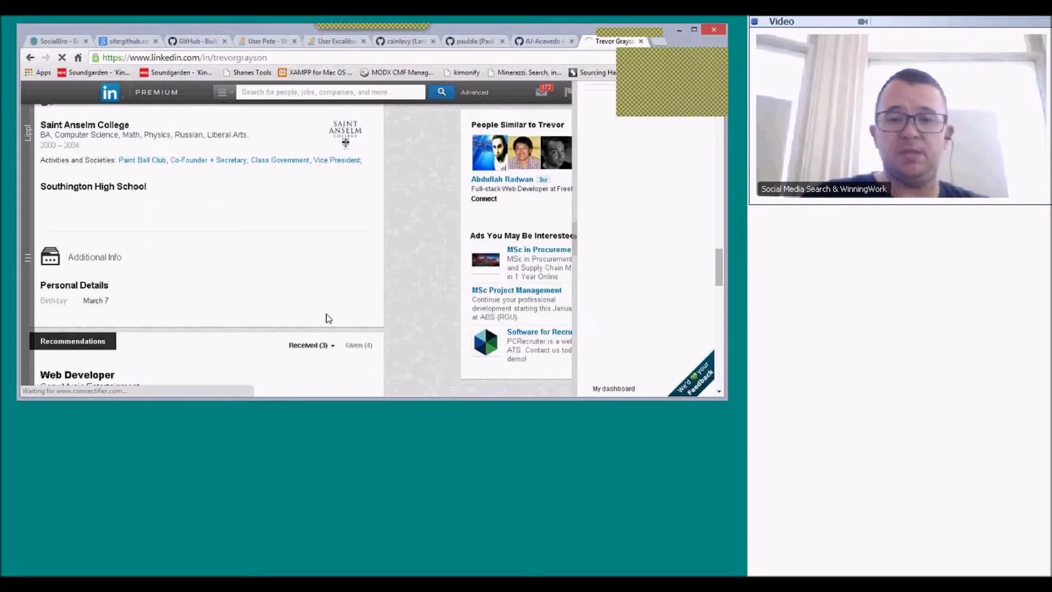
{"action": "scroll", "coordinate": [319, 319], "scroll_direction": "up", "scroll_amount": 15}
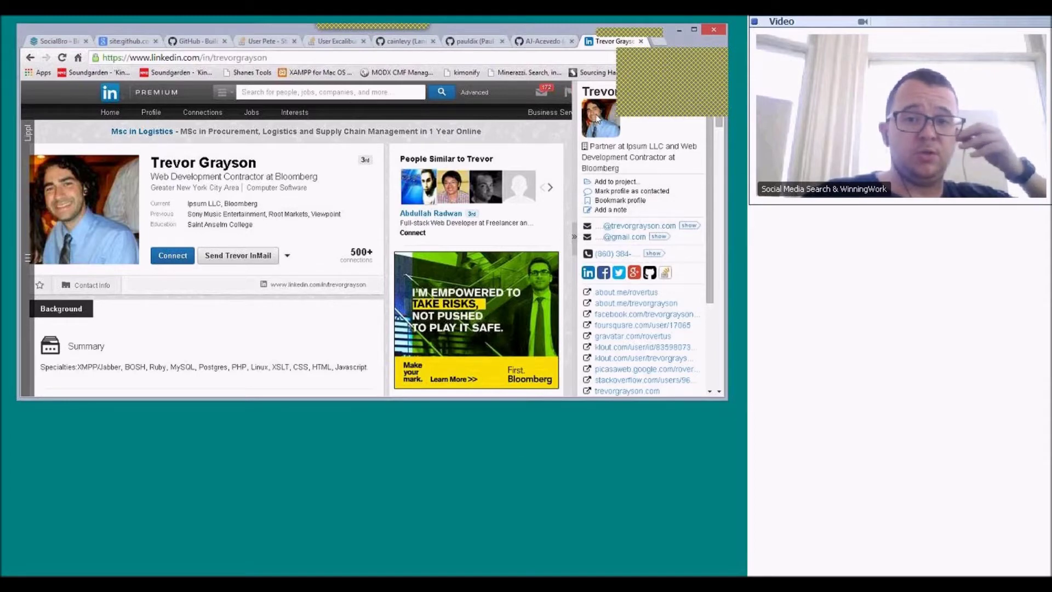
{"action": "left_click", "coordinate": [543, 423]}
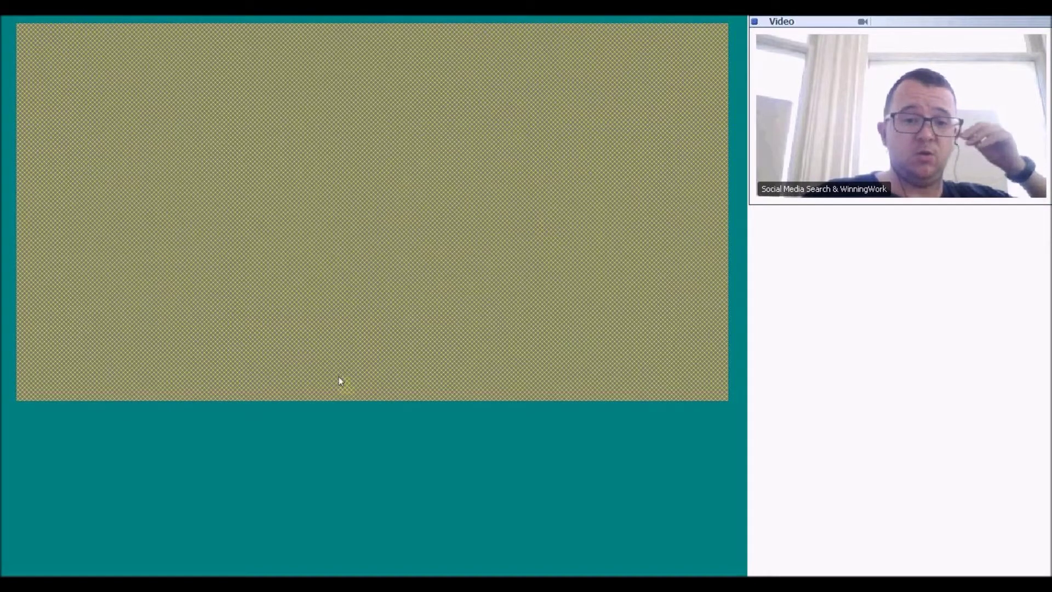
{"action": "left_click", "coordinate": [108, 427]}
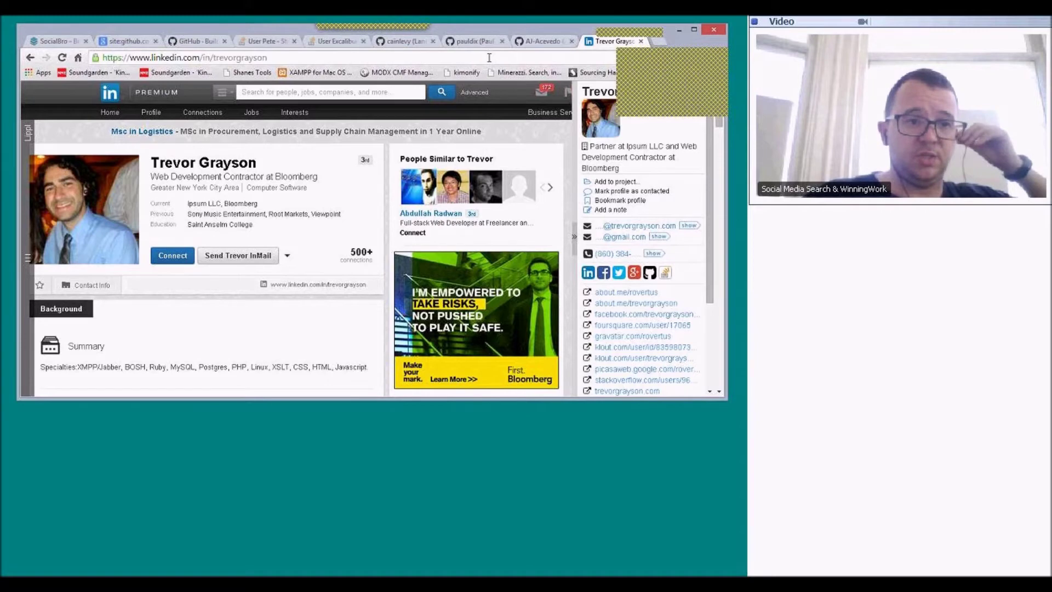
{"action": "left_click", "coordinate": [125, 41]}
{"action": "left_click", "coordinate": [150, 58]}
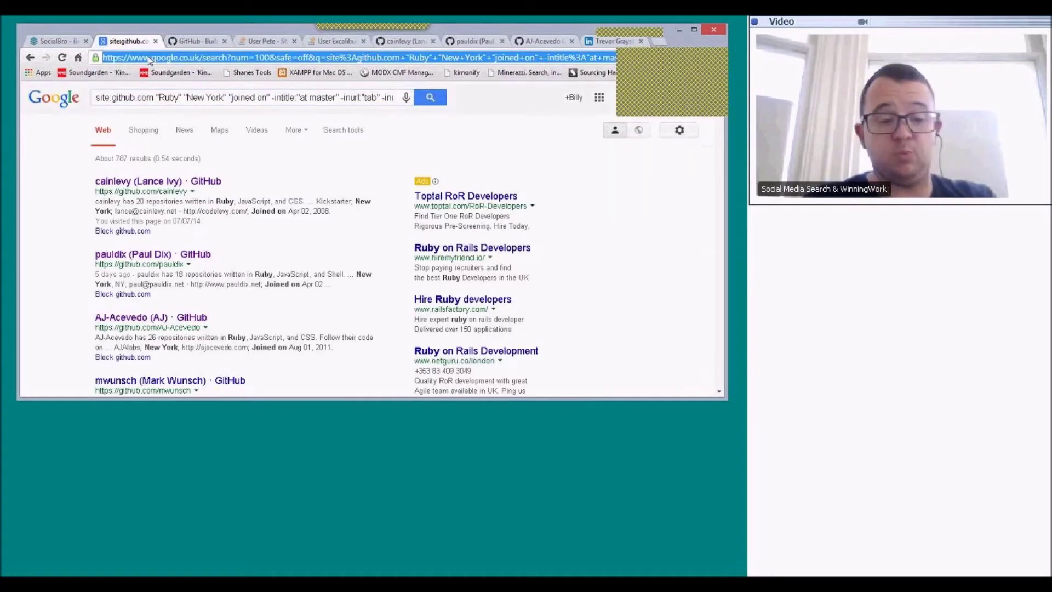
{"action": "type", "text": "www.connec"}
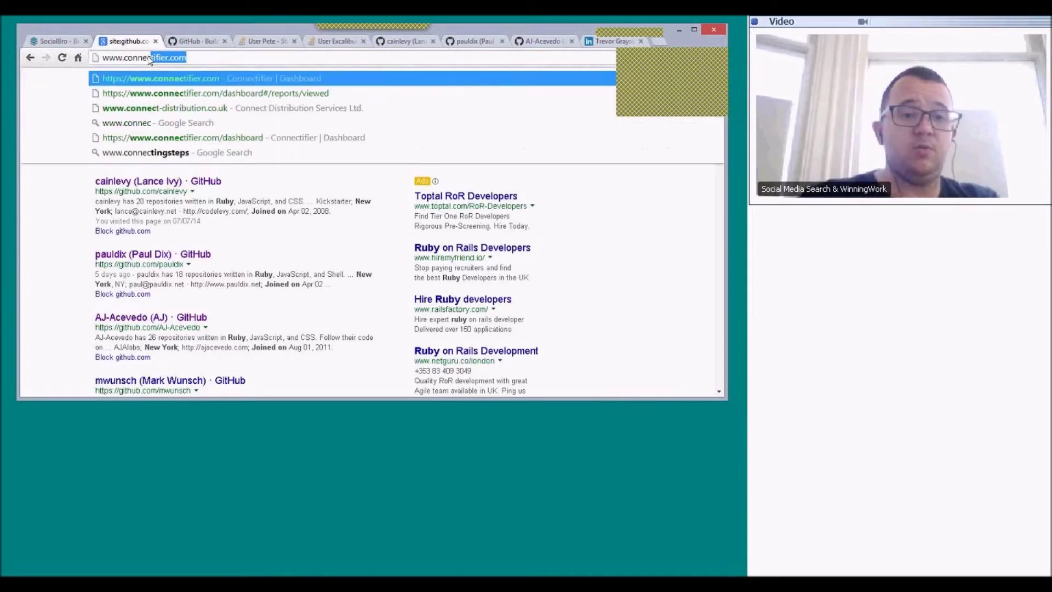
{"action": "key", "text": "Return"}
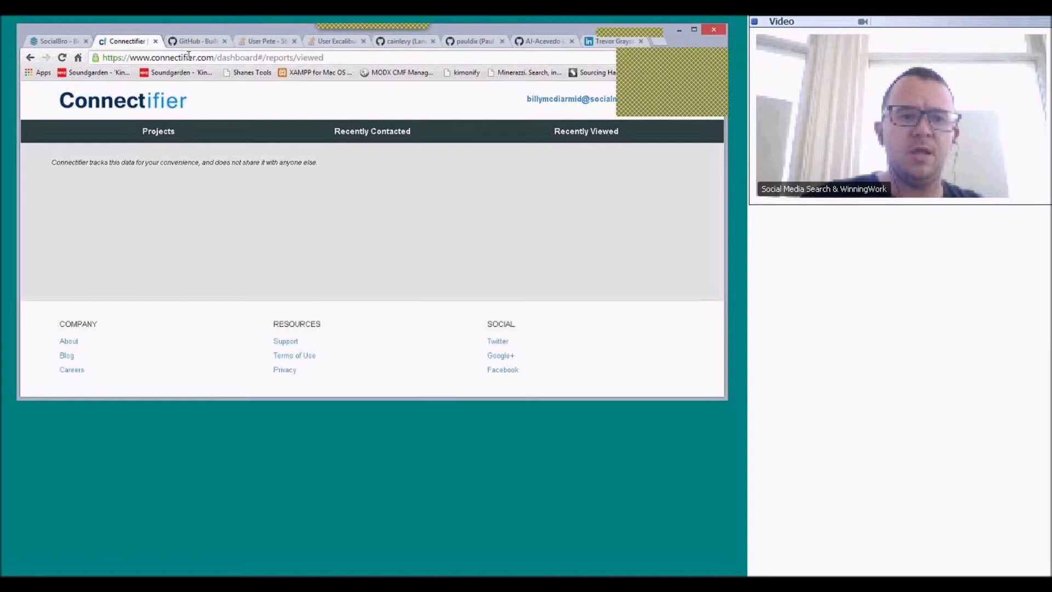
{"action": "left_click_drag", "start_coordinate": [213, 57], "coordinate": [662, 53]}
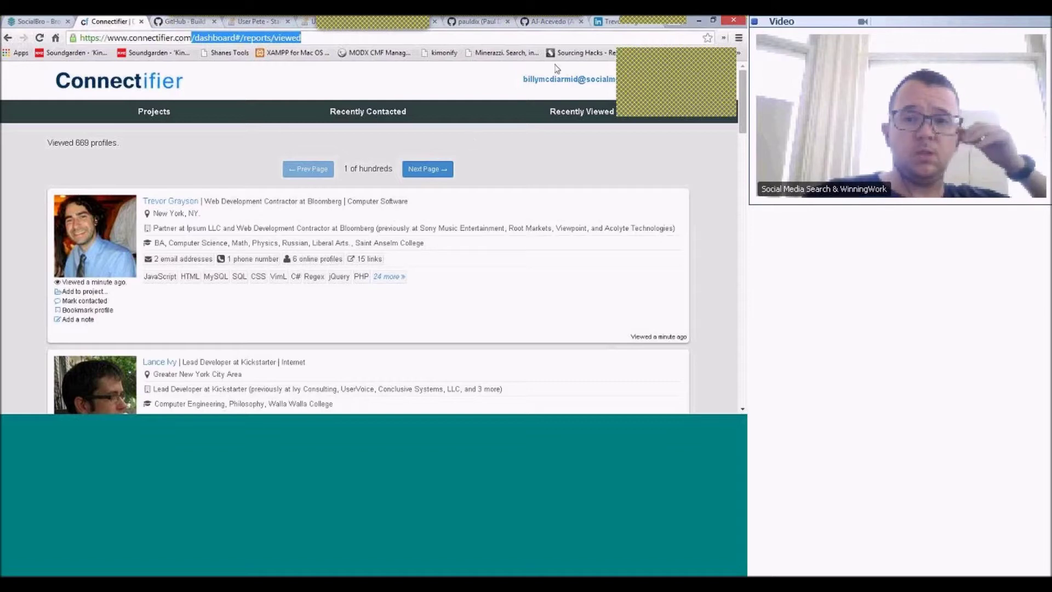
- Back on the LinkedIn profile, reveal both of the candidate's email addresses in the Connectifier sidebar
{"action": "left_click", "coordinate": [598, 22]}
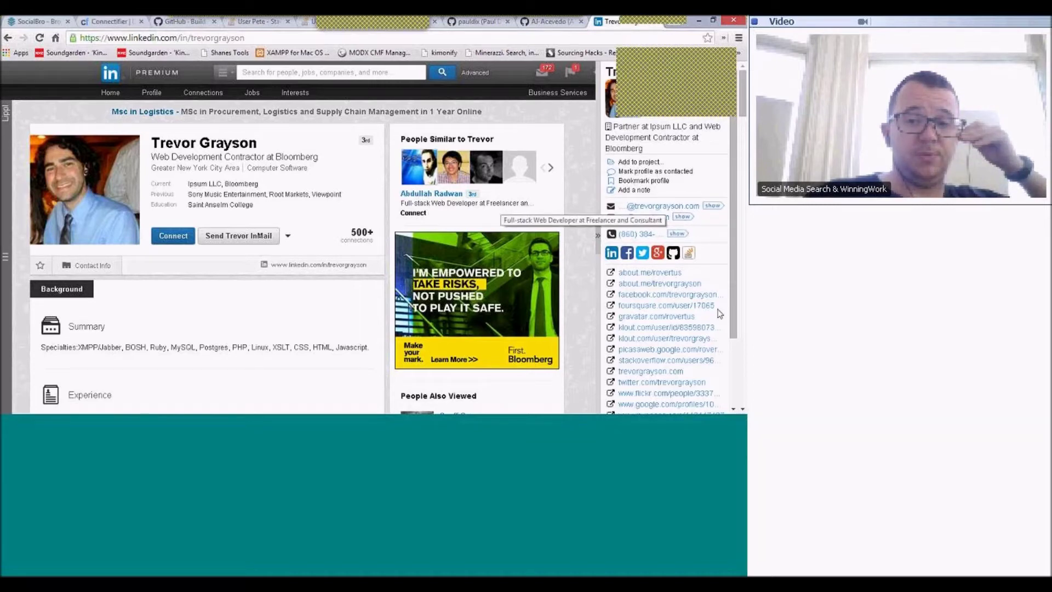
{"action": "left_click", "coordinate": [683, 217]}
{"action": "left_click", "coordinate": [713, 207]}
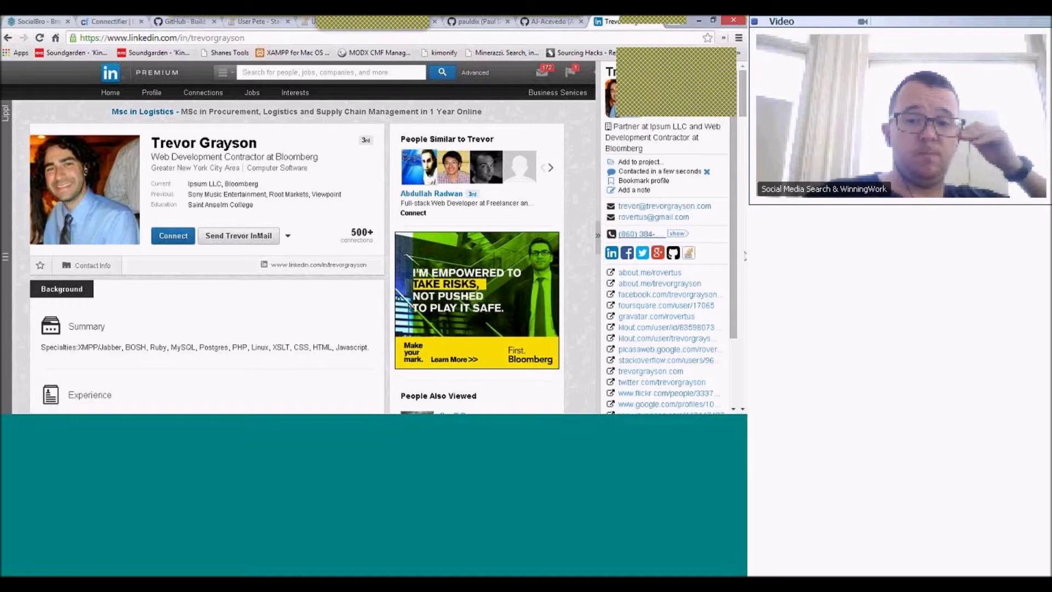
{"action": "scroll", "coordinate": [712, 290], "scroll_direction": "down", "scroll_amount": 3}
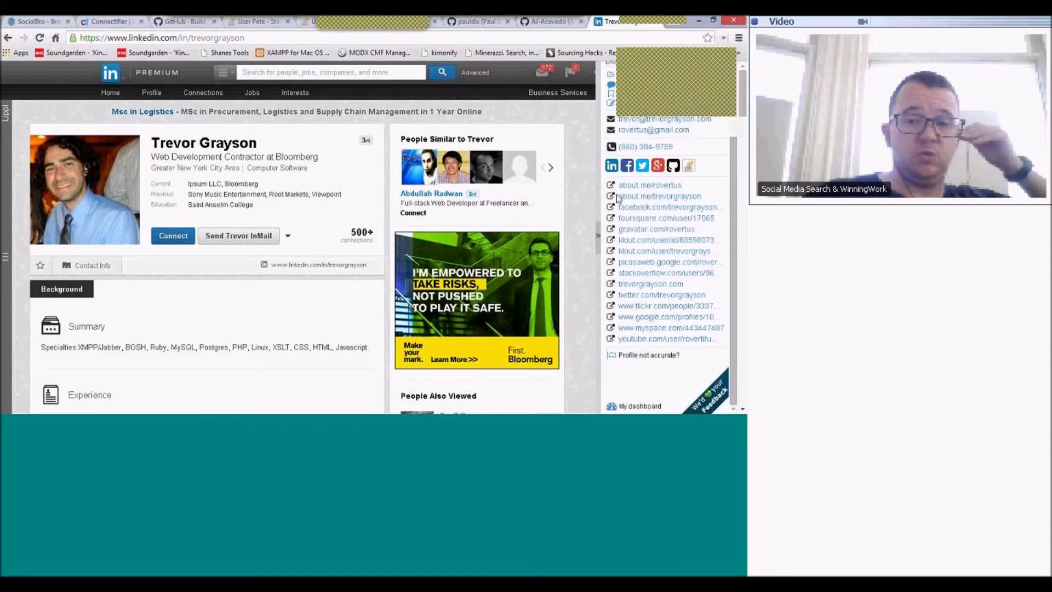
{"action": "scroll", "coordinate": [617, 275], "scroll_direction": "up", "scroll_amount": 3}
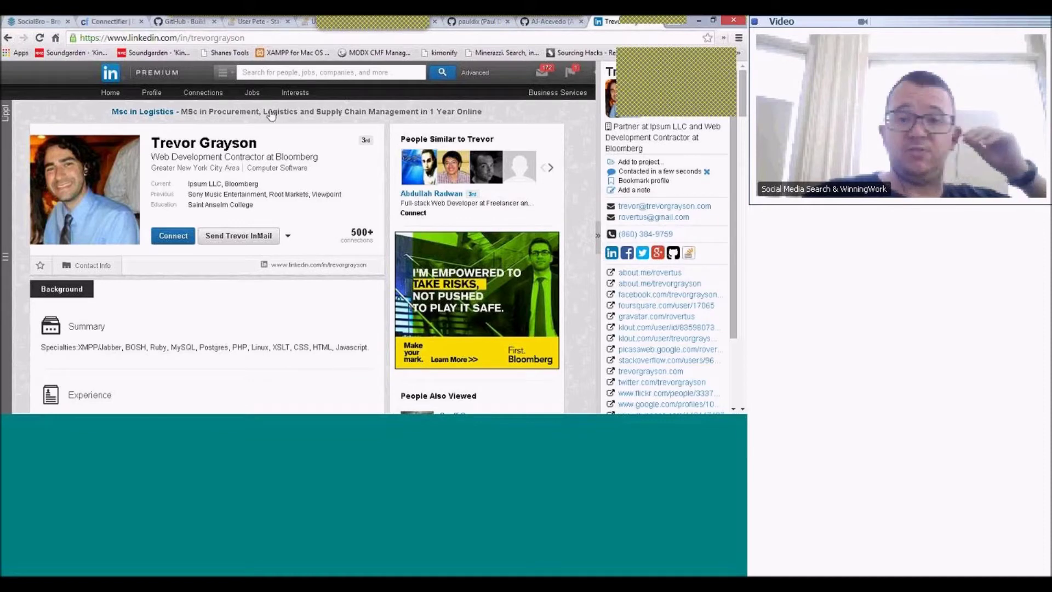
{"action": "left_click", "coordinate": [45, 23]}
- Look up the candidate's personal domain on who.is and scroll through its GoDaddy WHOIS record
{"action": "type", "text": "w"}
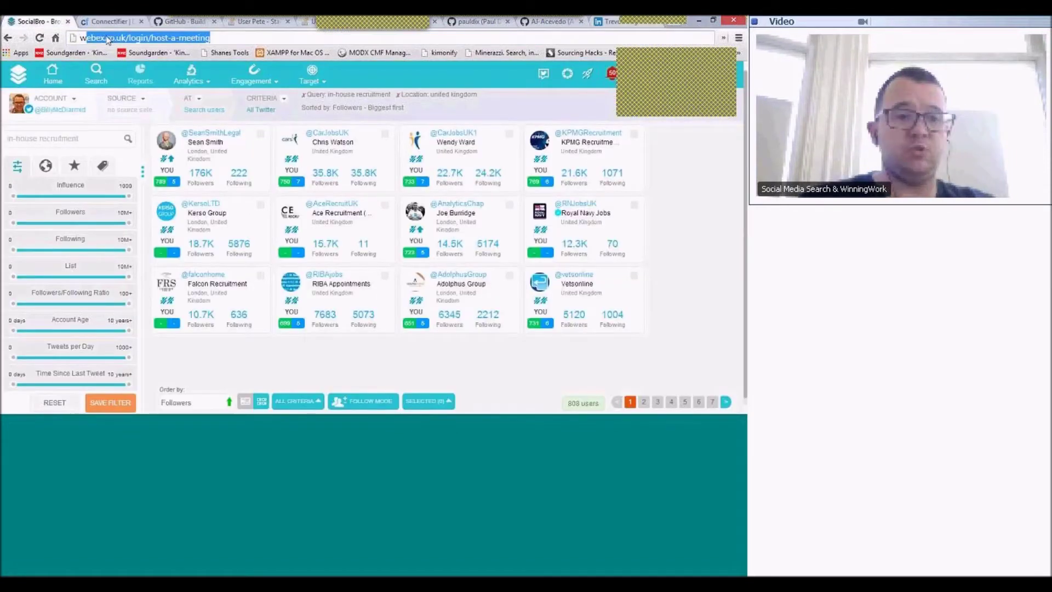
{"action": "type", "text": "ho.is"}
{"action": "key", "text": "Return"}
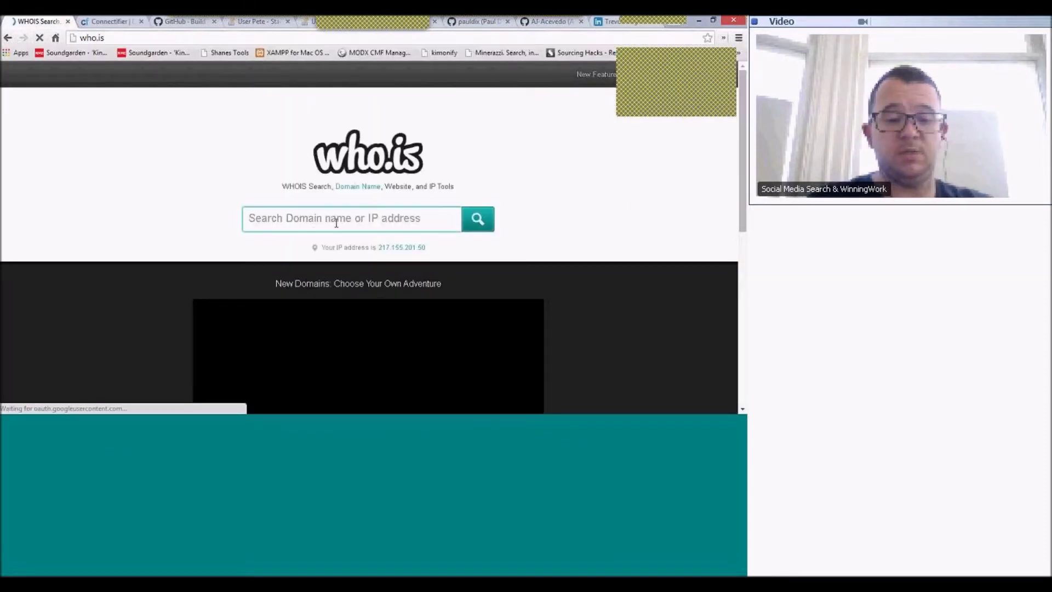
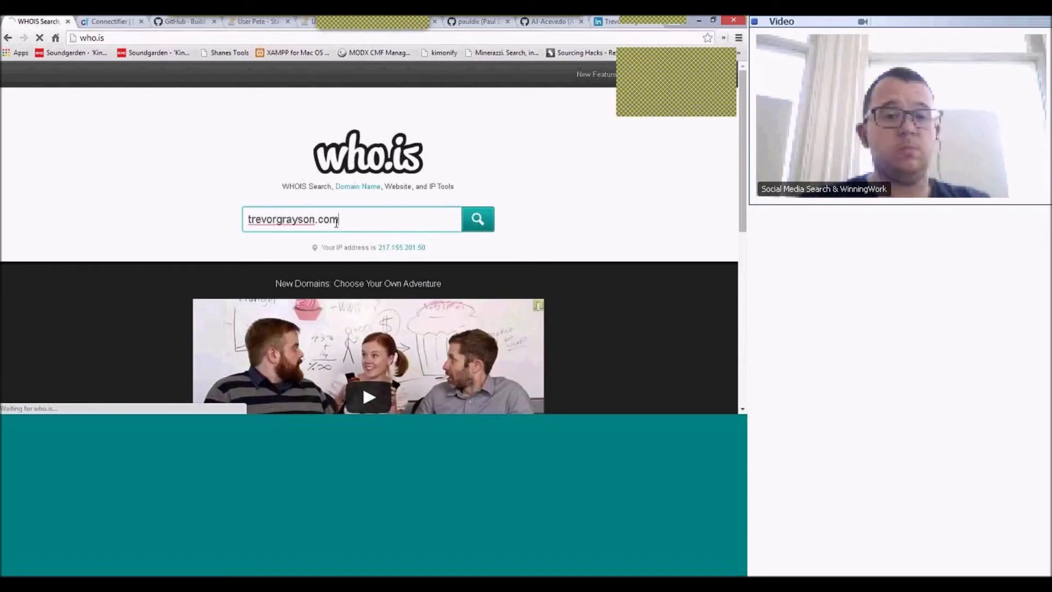
{"action": "key", "text": "Return"}
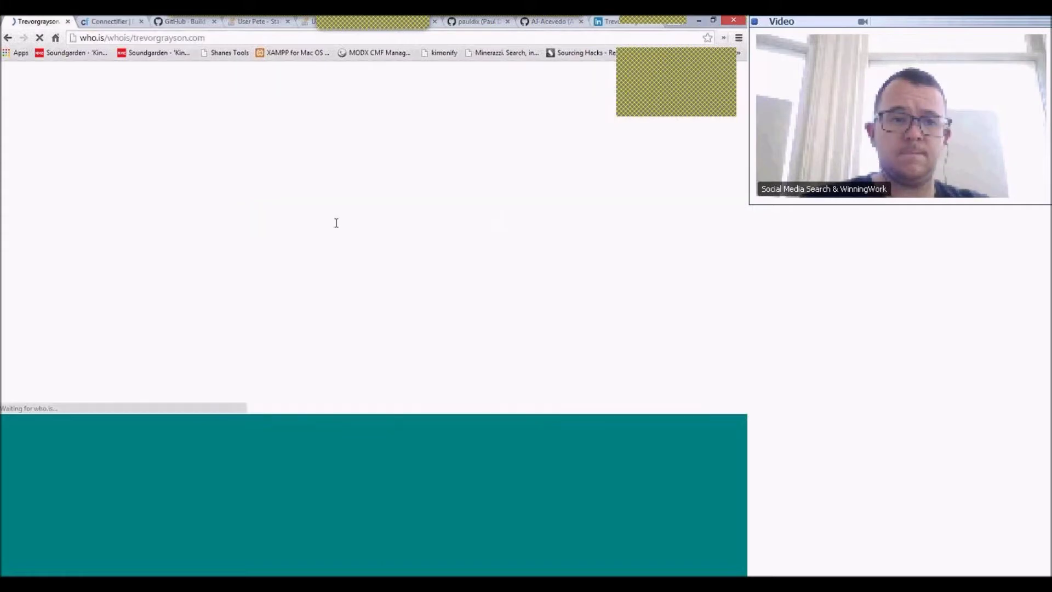
{"action": "scroll", "coordinate": [312, 242], "scroll_direction": "down", "scroll_amount": 3}
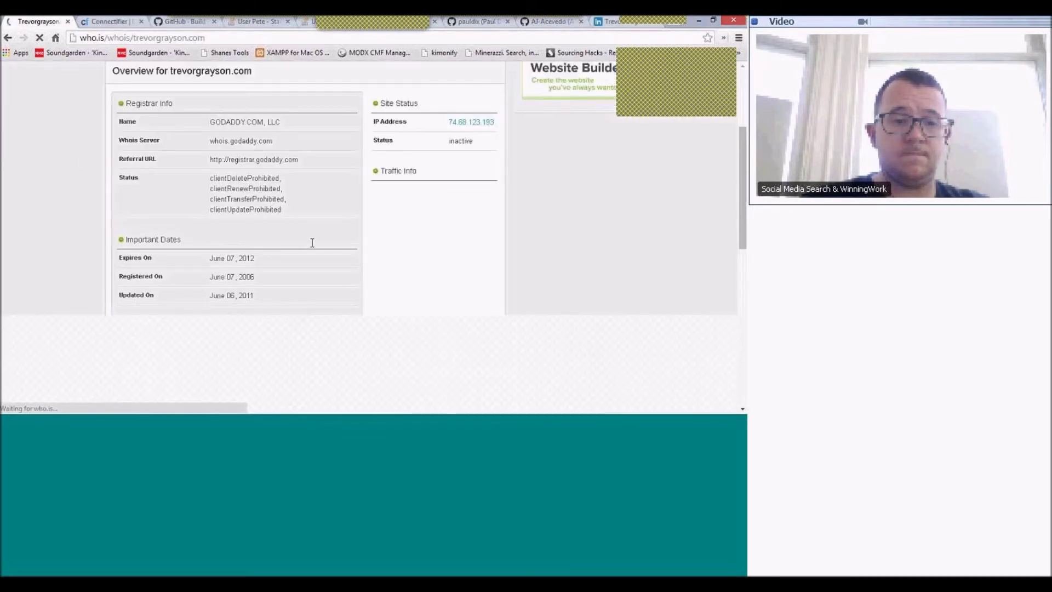
{"action": "scroll", "coordinate": [312, 242], "scroll_direction": "down", "scroll_amount": 2}
{"action": "scroll", "coordinate": [312, 244], "scroll_direction": "down", "scroll_amount": 1}
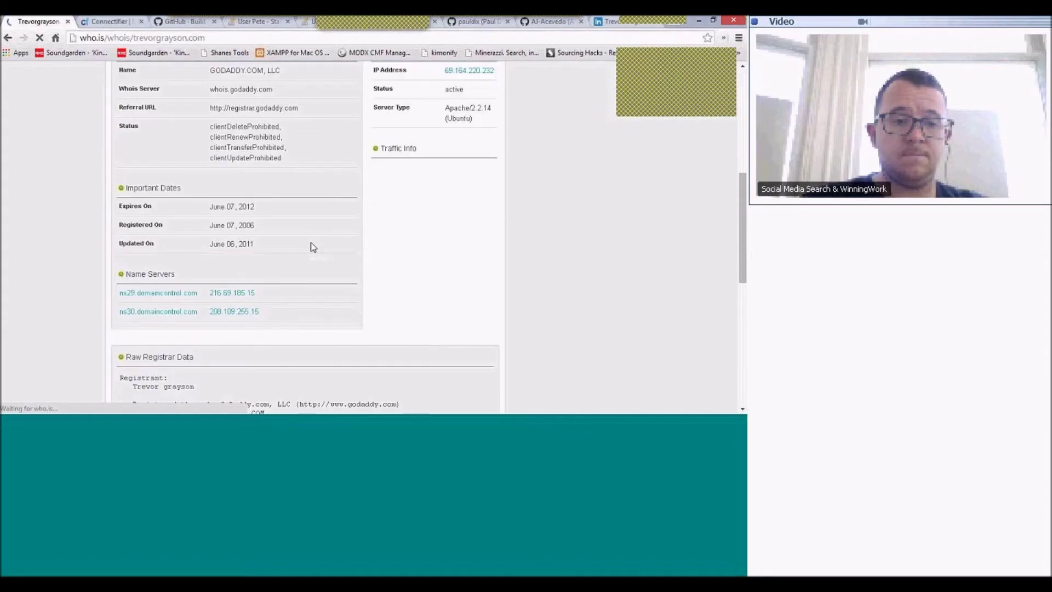
{"action": "scroll", "coordinate": [313, 246], "scroll_direction": "down", "scroll_amount": 4}
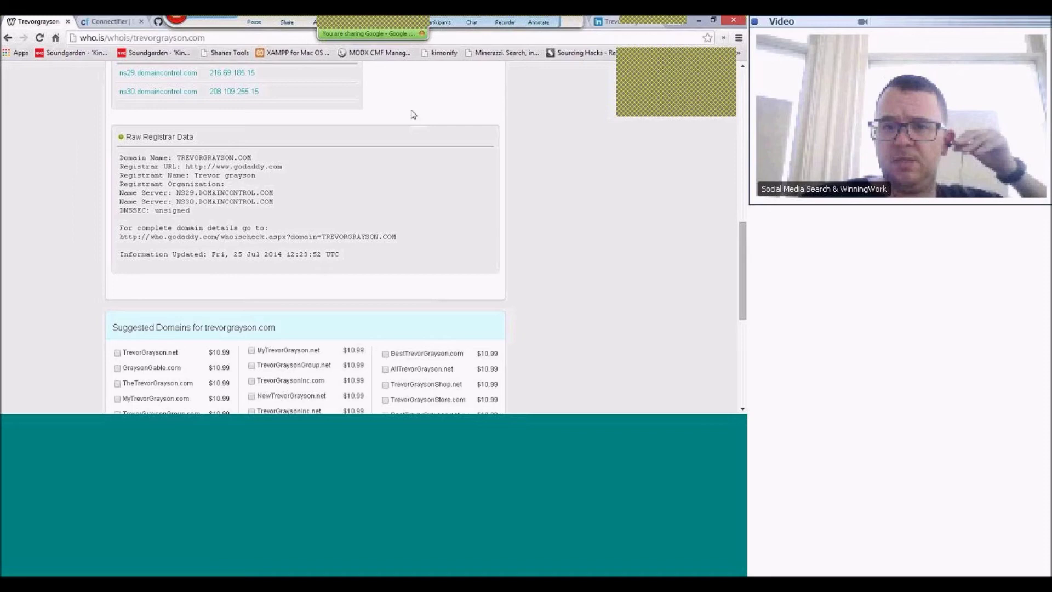
{"action": "scroll", "coordinate": [315, 247], "scroll_direction": "up", "scroll_amount": 4}
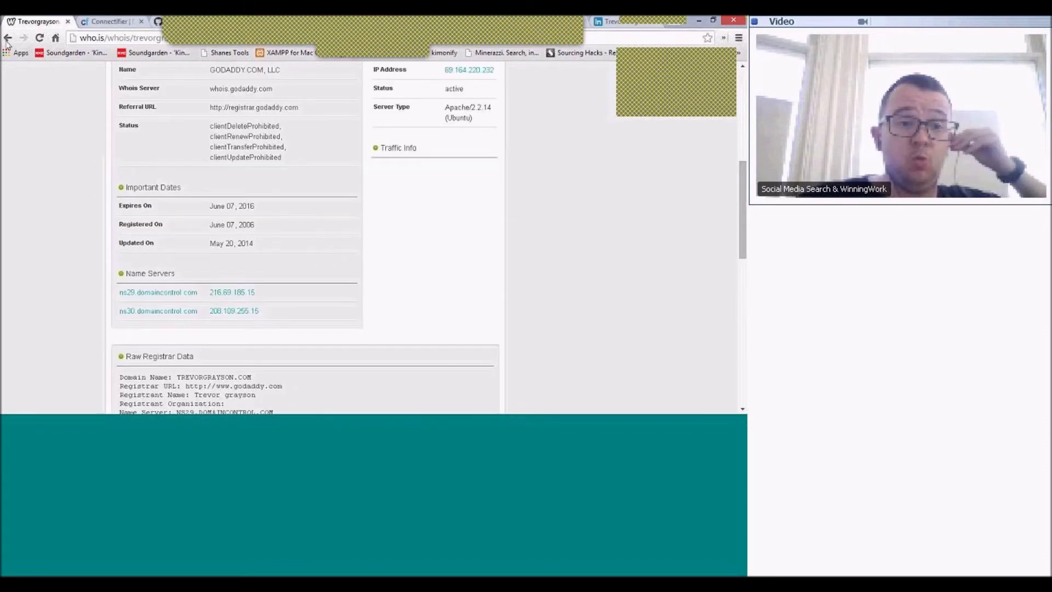
{"action": "scroll", "coordinate": [312, 241], "scroll_direction": "up", "scroll_amount": 6}
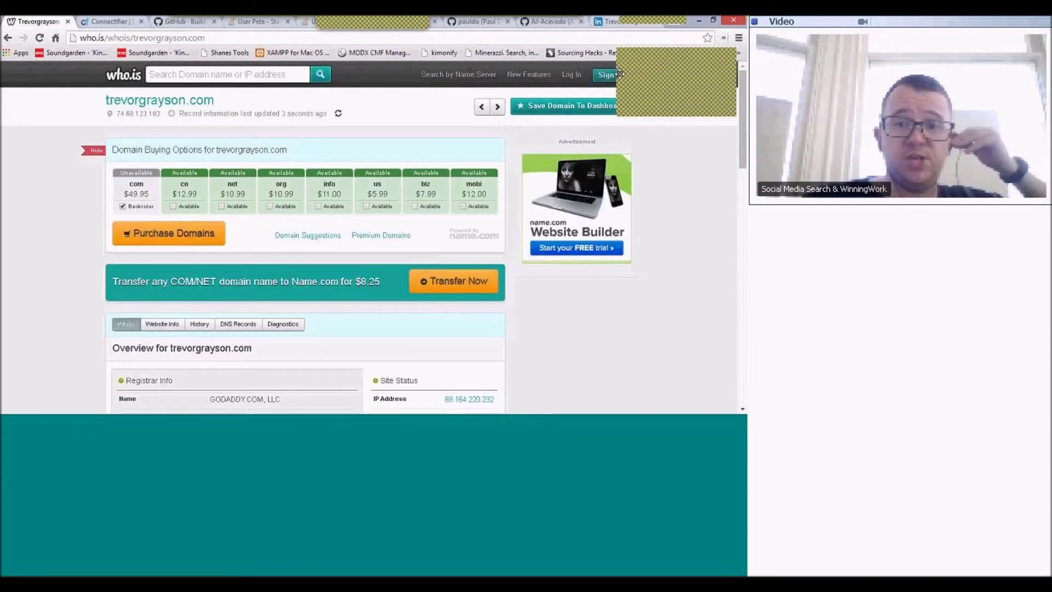
{"action": "left_click", "coordinate": [607, 21]}
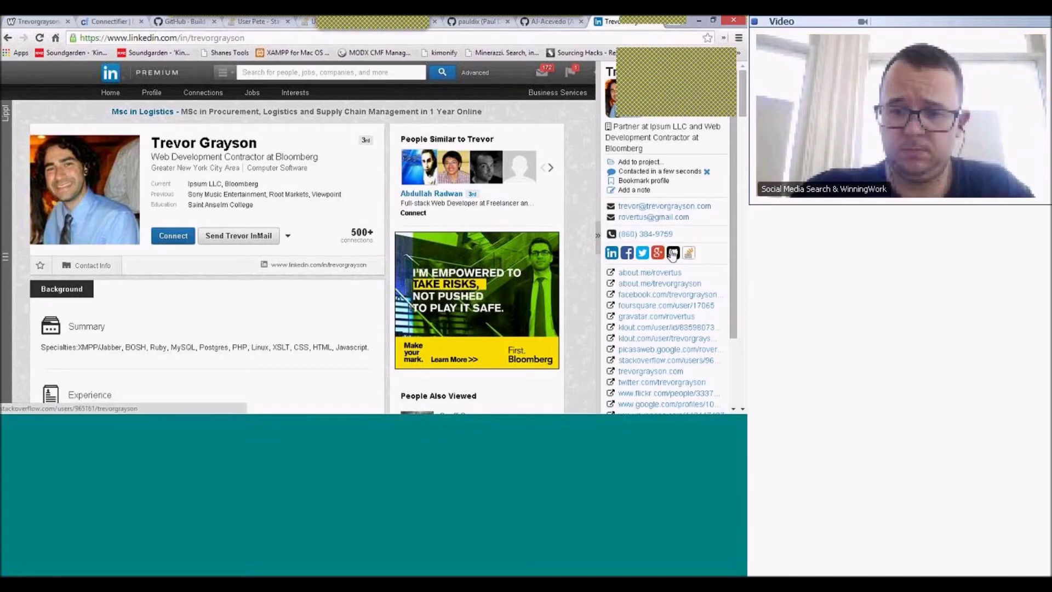
- Review the candidate's Stack Overflow profile (526 reputation), then his GitHub profile with 7 followers
{"action": "left_click", "coordinate": [673, 254]}
{"action": "left_click", "coordinate": [557, 23]}
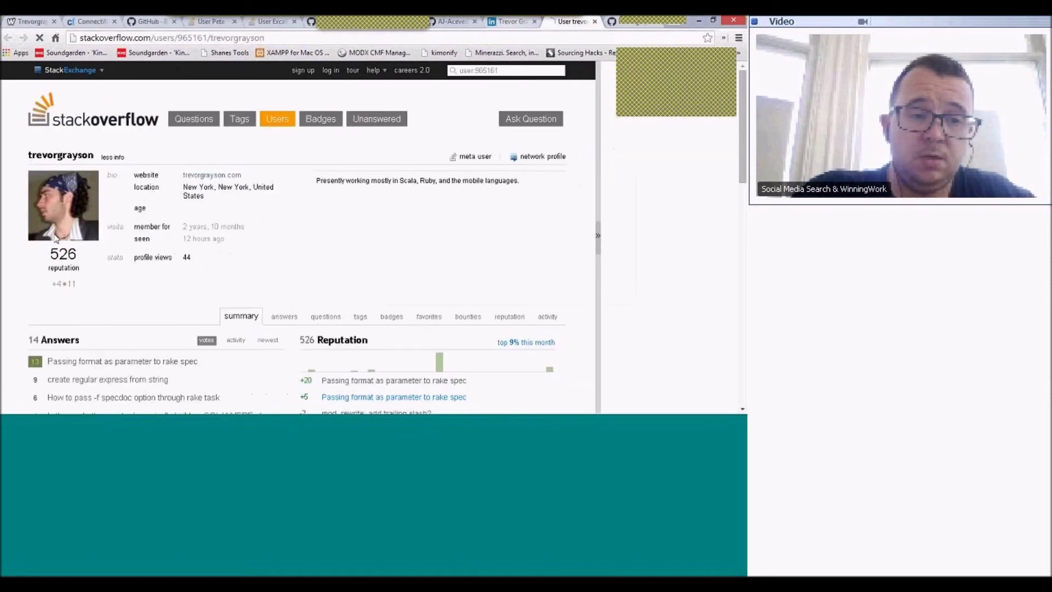
{"action": "left_click", "coordinate": [513, 22]}
{"action": "left_click", "coordinate": [571, 22]}
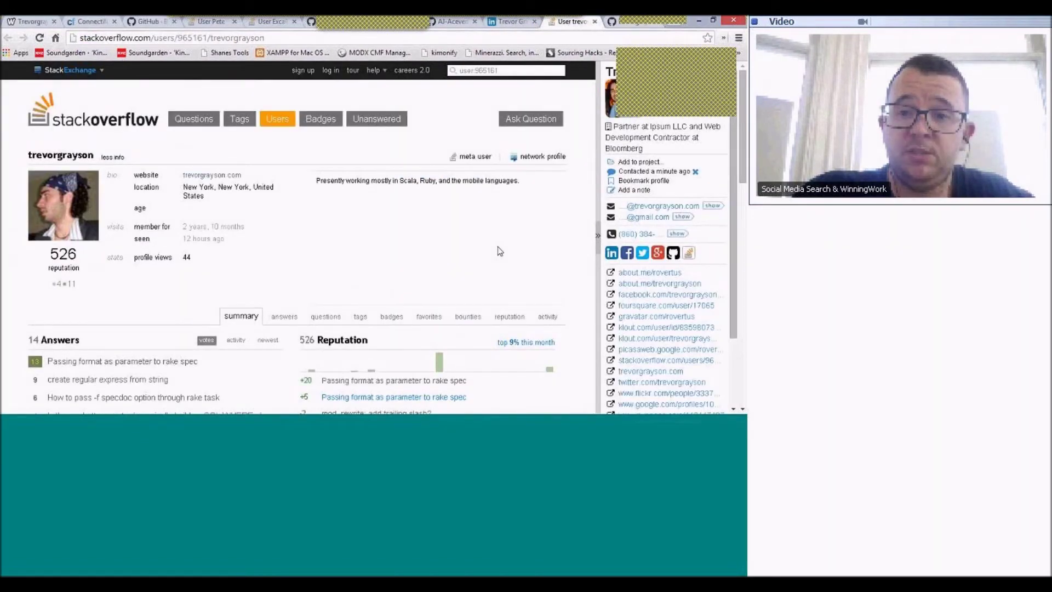
{"action": "scroll", "coordinate": [500, 251], "scroll_direction": "down", "scroll_amount": 3}
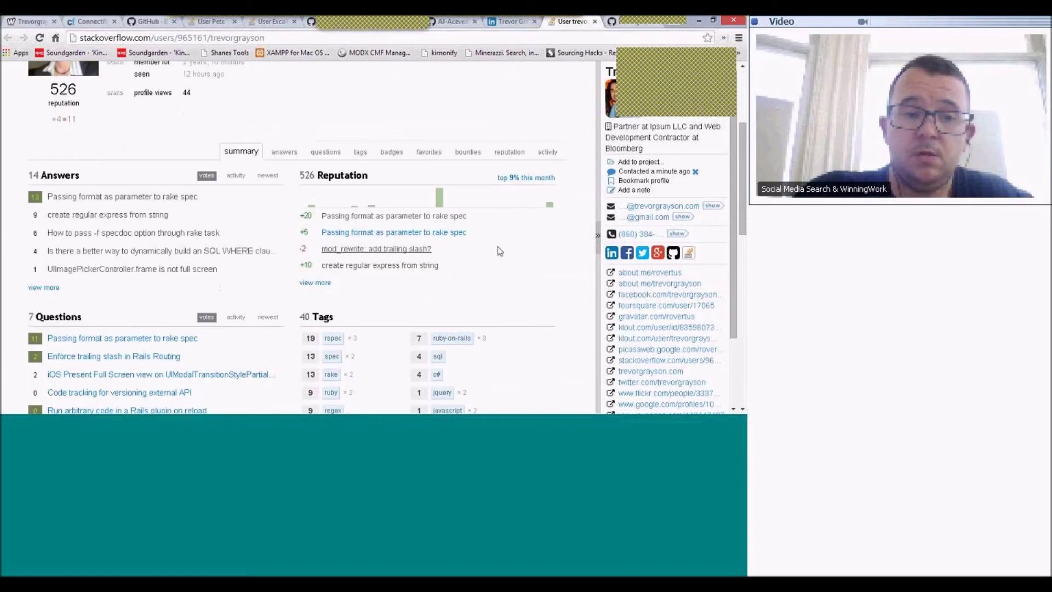
{"action": "scroll", "coordinate": [500, 251], "scroll_direction": "up", "scroll_amount": 3}
{"action": "key", "text": "ctrl+Tab"}
{"action": "scroll", "coordinate": [119, 308], "scroll_direction": "down", "scroll_amount": 3}
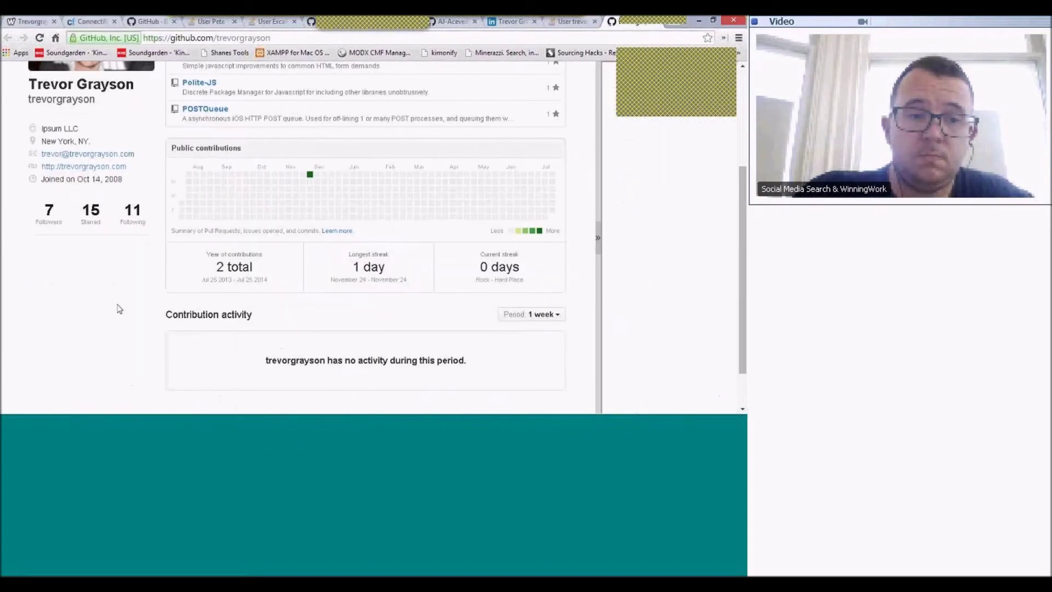
{"action": "scroll", "coordinate": [120, 308], "scroll_direction": "up", "scroll_amount": 3}
- Visit the candidate's personal website from GitHub, then close it and the Stack Overflow and LinkedIn tabs
{"action": "left_click", "coordinate": [84, 328]}
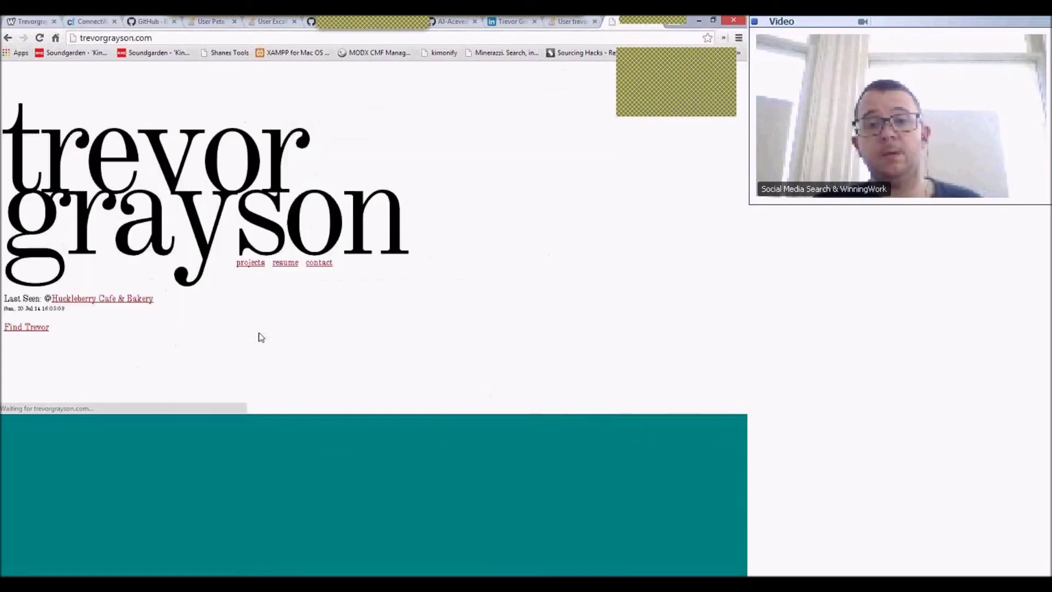
{"action": "mouse_move", "coordinate": [270, 268]}
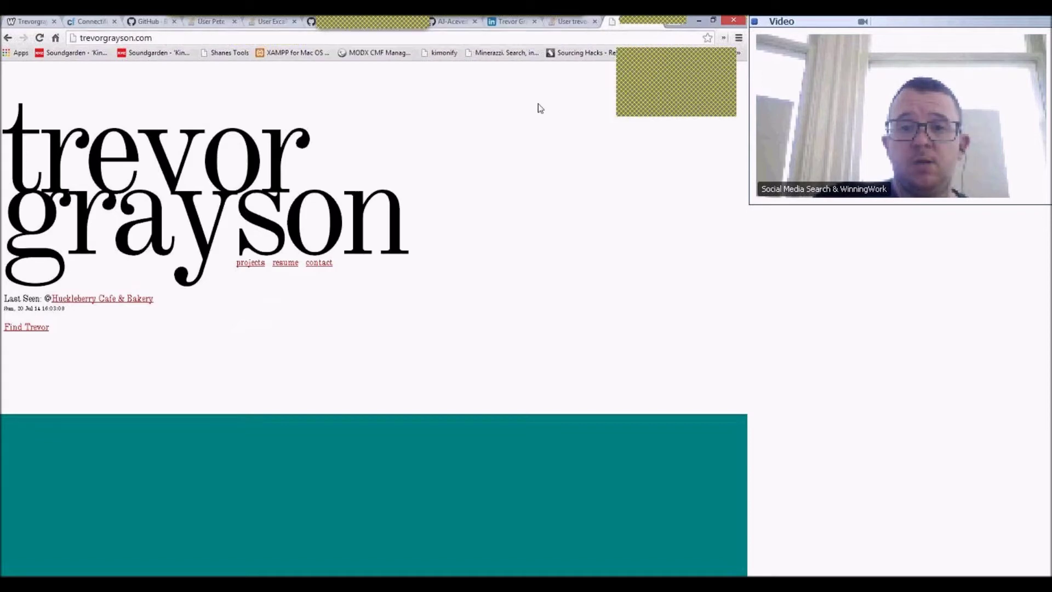
{"action": "left_click", "coordinate": [594, 22]}
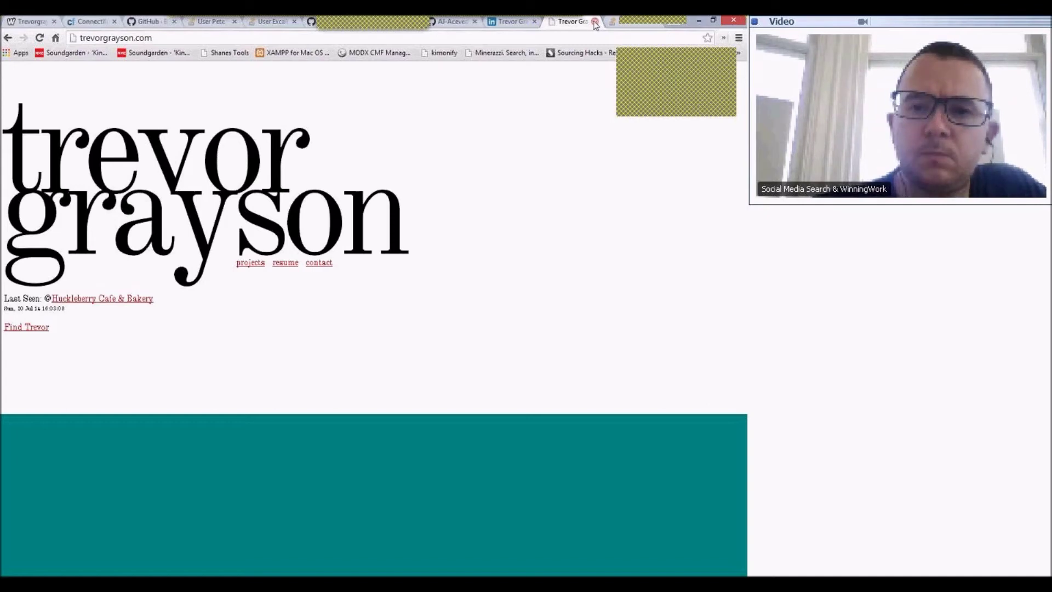
{"action": "left_click", "coordinate": [595, 22]}
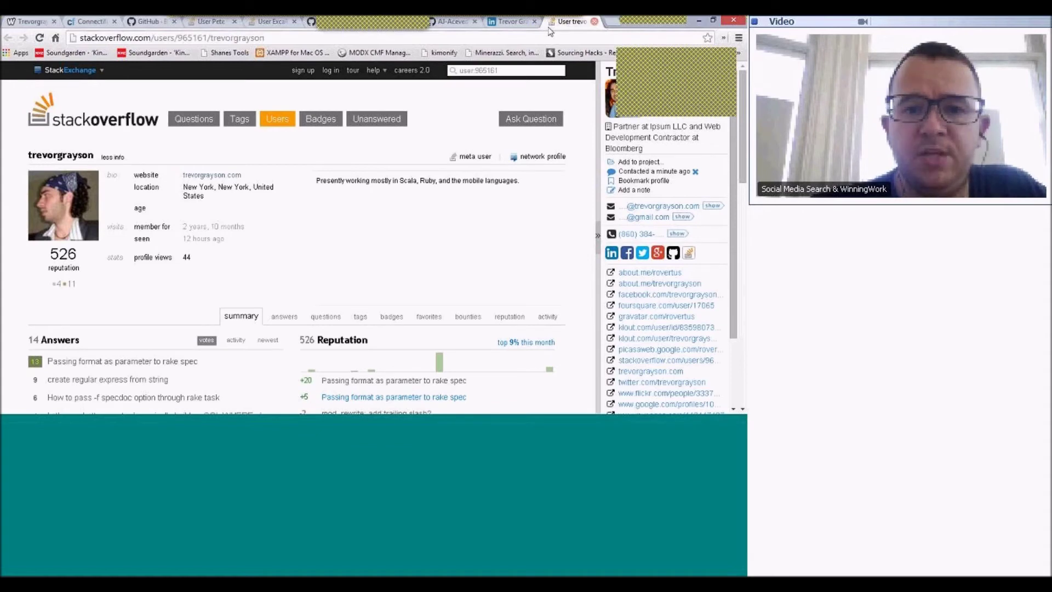
{"action": "left_click", "coordinate": [595, 22]}
{"action": "left_click", "coordinate": [595, 22]}
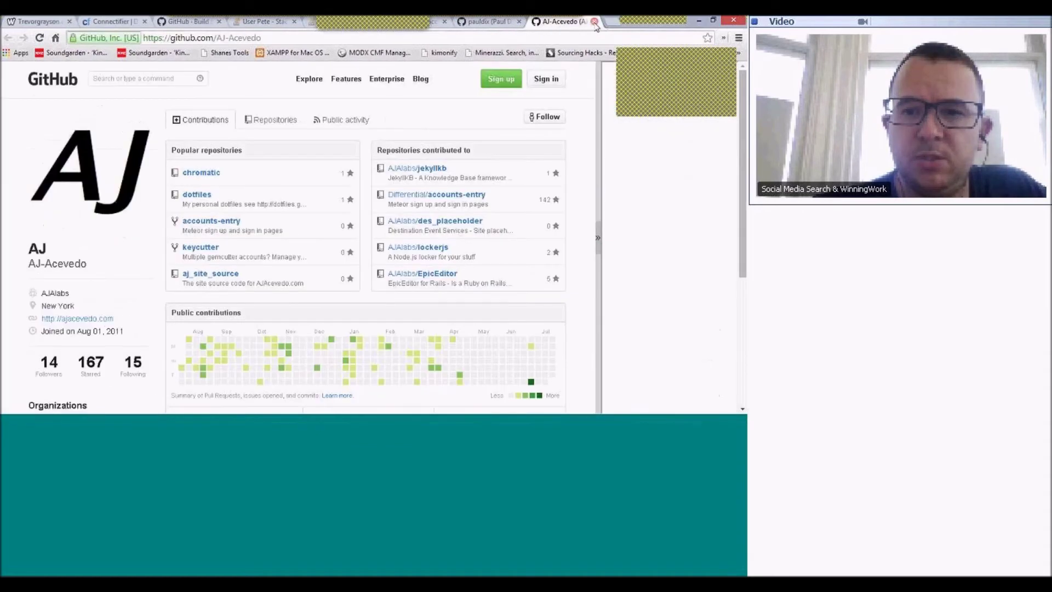
{"action": "left_click", "coordinate": [595, 21]}
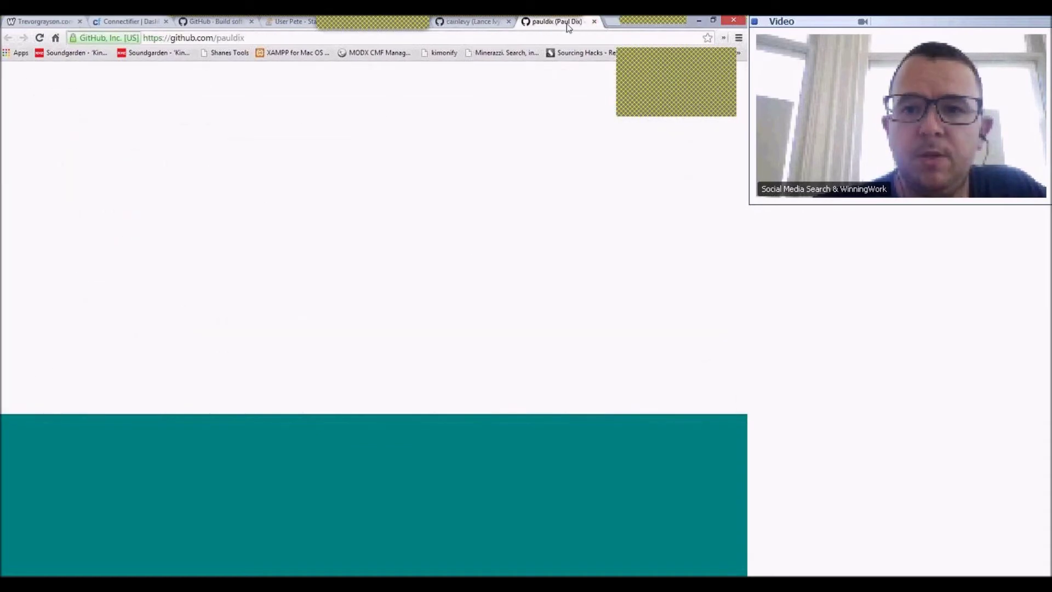
- Close every remaining GitHub and Stack Overflow tab until Connectifier's dashboard of 668 viewed profiles shows
{"action": "left_click", "coordinate": [595, 22]}
{"action": "left_click", "coordinate": [509, 21]}
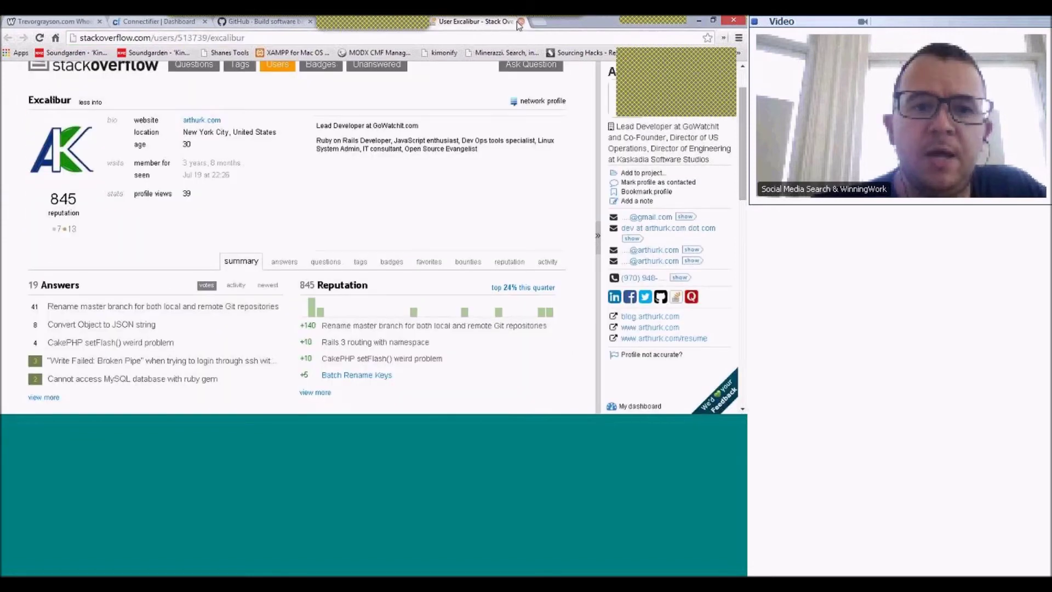
{"action": "left_click", "coordinate": [521, 21]}
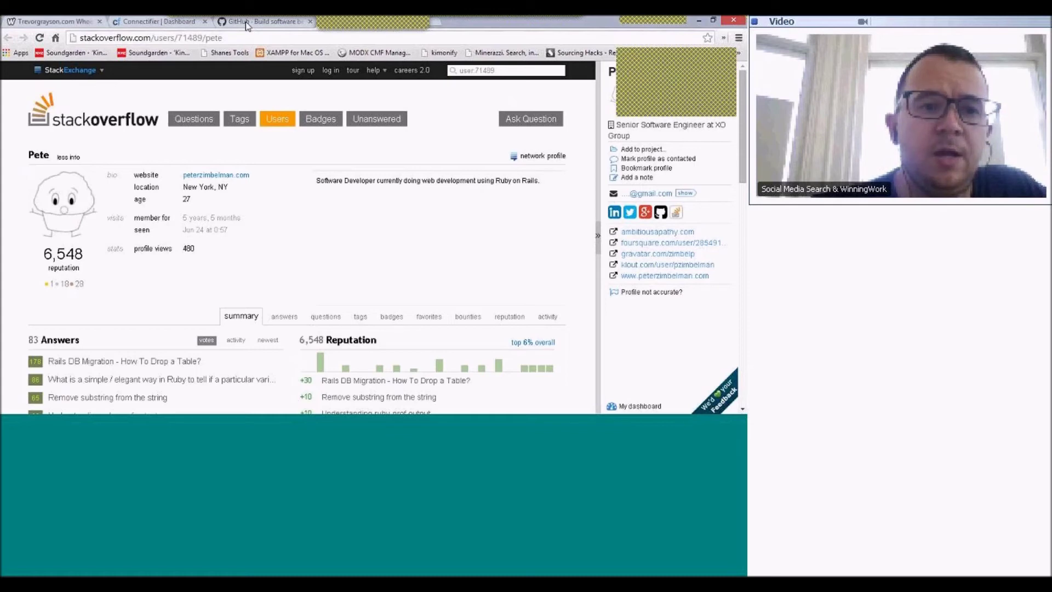
{"action": "left_click", "coordinate": [246, 24]}
{"action": "left_click", "coordinate": [310, 21]}
{"action": "left_click", "coordinate": [309, 21]}
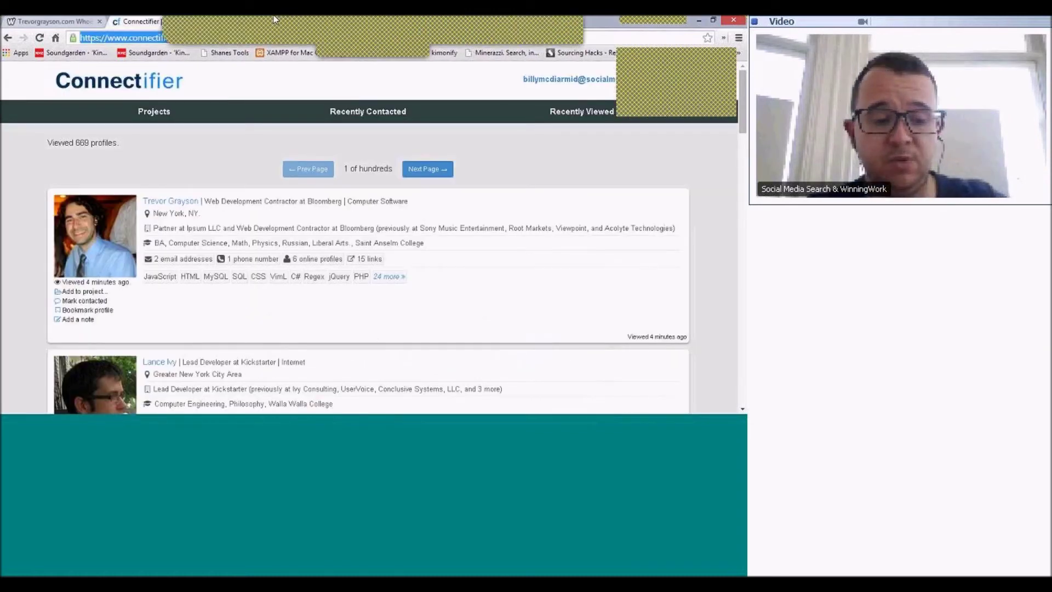
{"action": "type", "text": "s"}
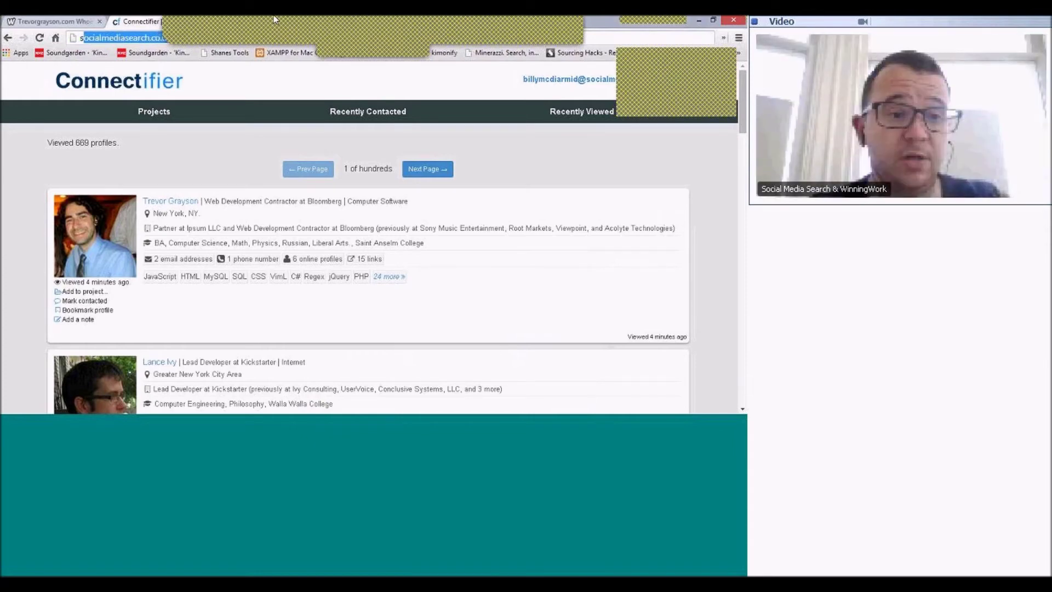
{"action": "type", "text": "ite:"}
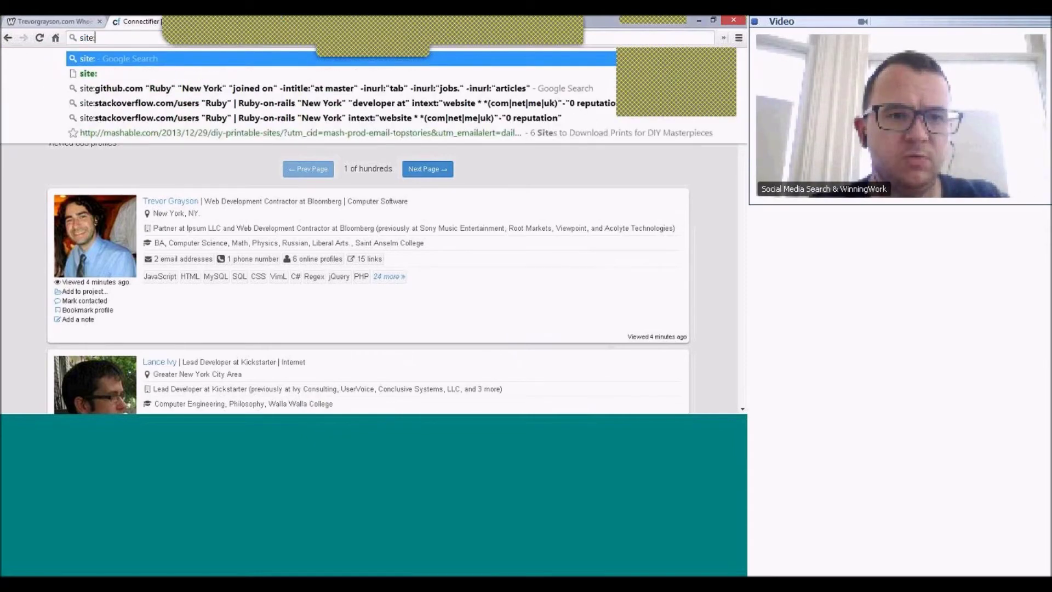
{"action": "type", "text": "www.meetup.com"}
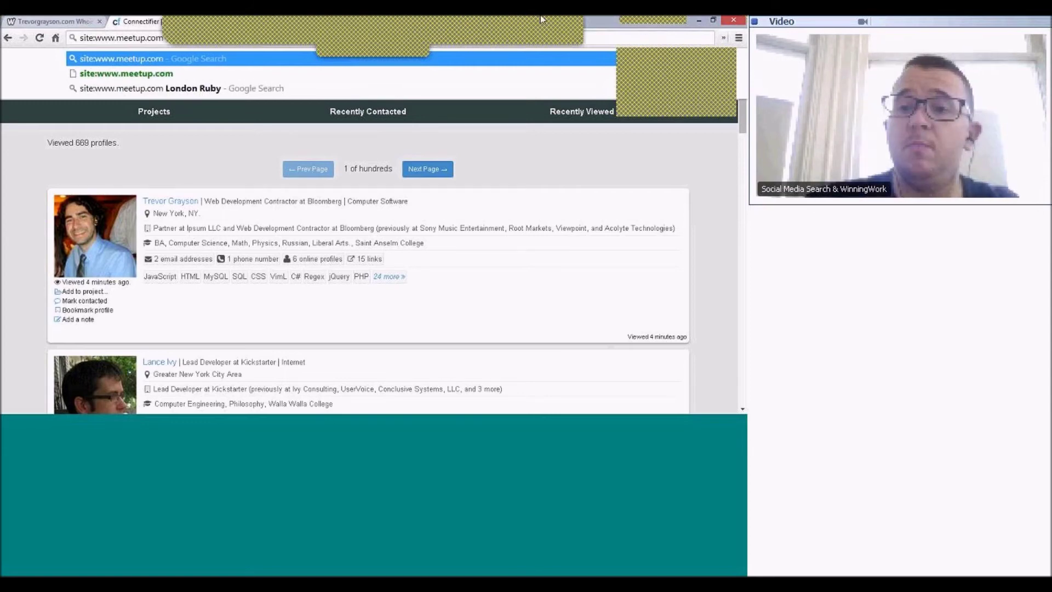
{"action": "left_click", "coordinate": [715, 22]}
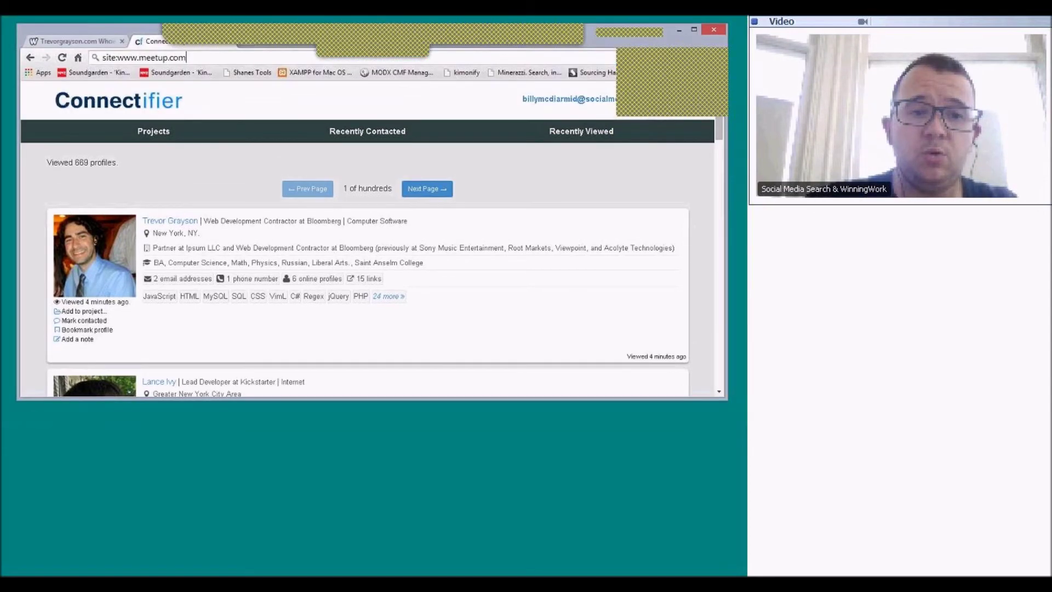
{"action": "left_click", "coordinate": [294, 63]}
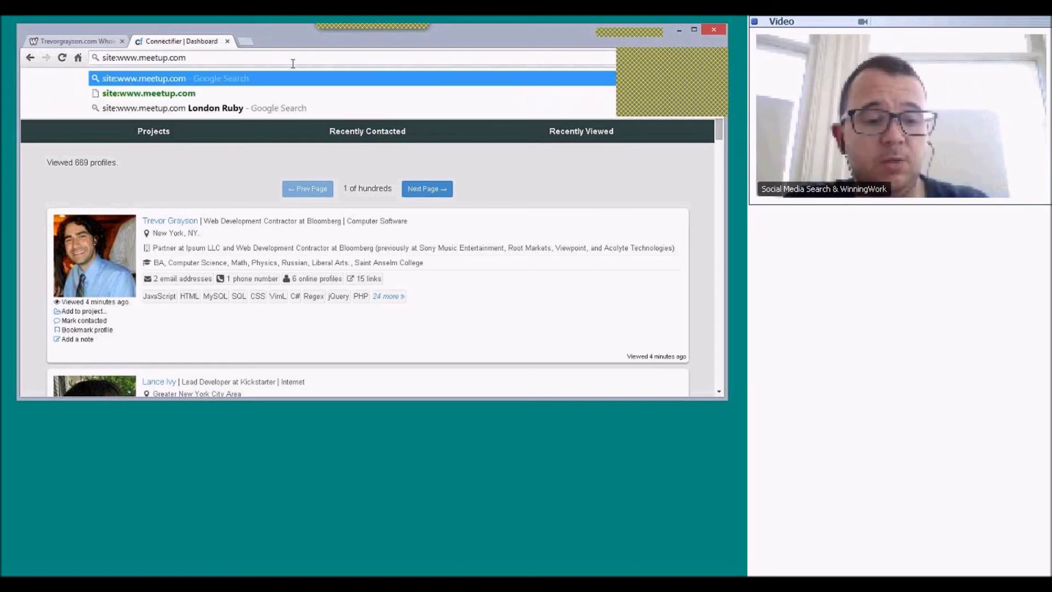
{"action": "type", "text": "\"ruby"}
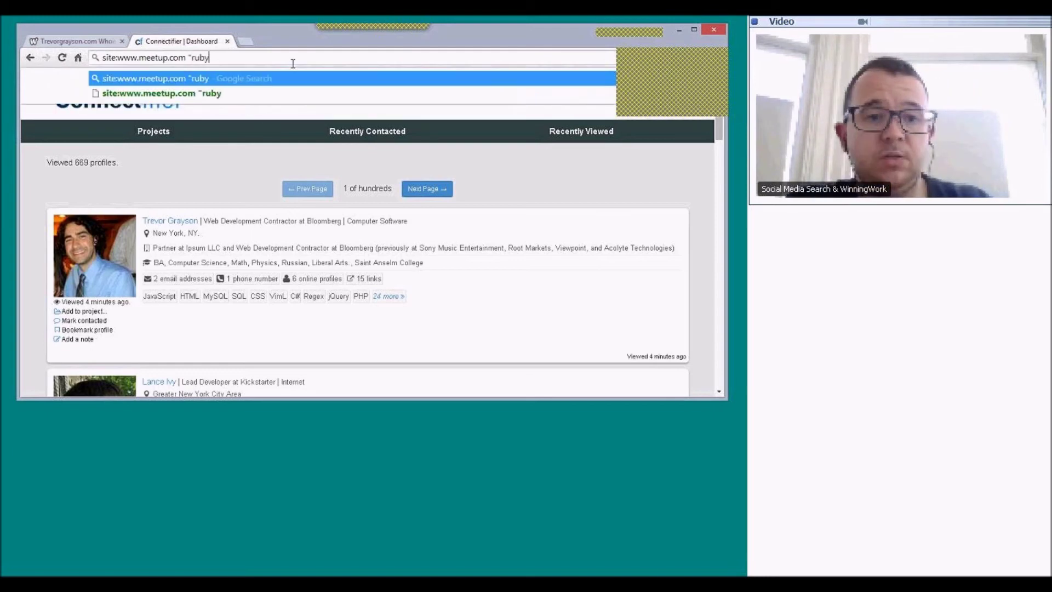
{"action": "type", "text": "\" \"new"}
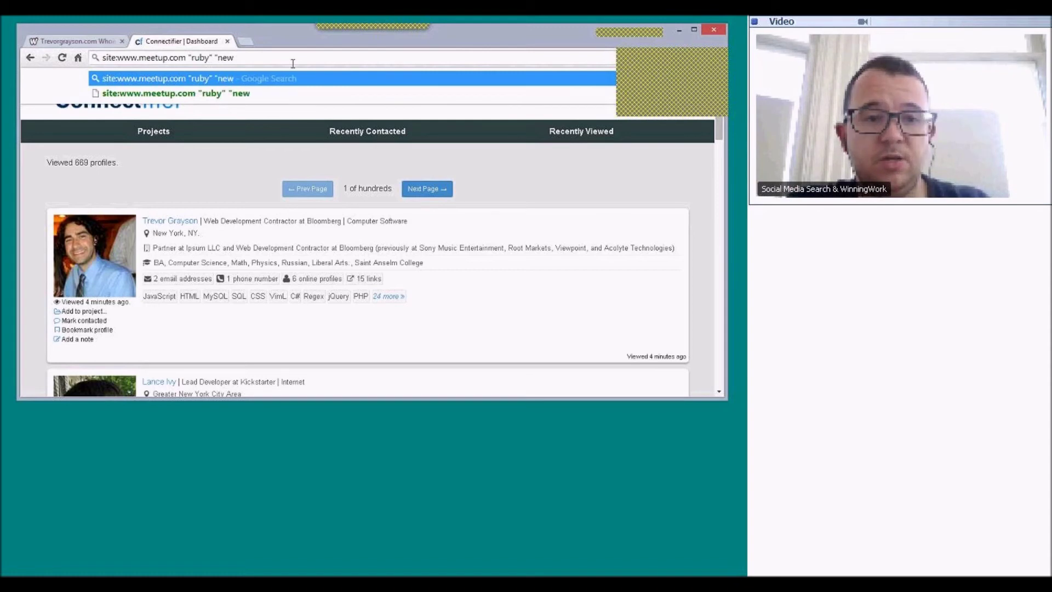
{"action": "type", "text": " york\""}
{"action": "key", "text": "Escape"}
{"action": "key", "text": "Return"}
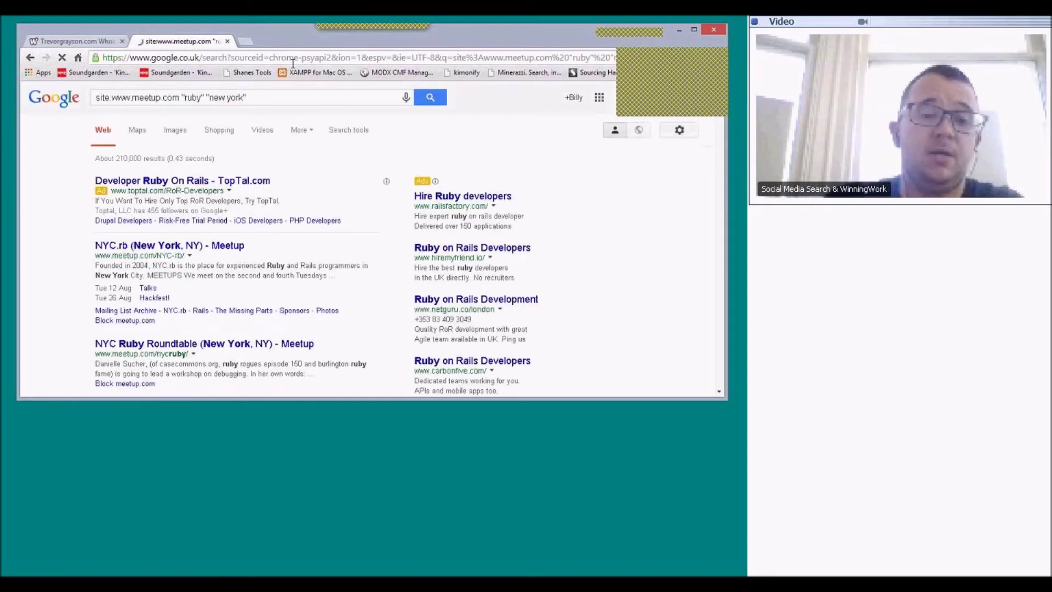
- Open the NYC.rb (New York, NY) Meetup result in a new tab and switch to it
{"action": "scroll", "coordinate": [292, 63], "scroll_direction": "down", "scroll_amount": 1}
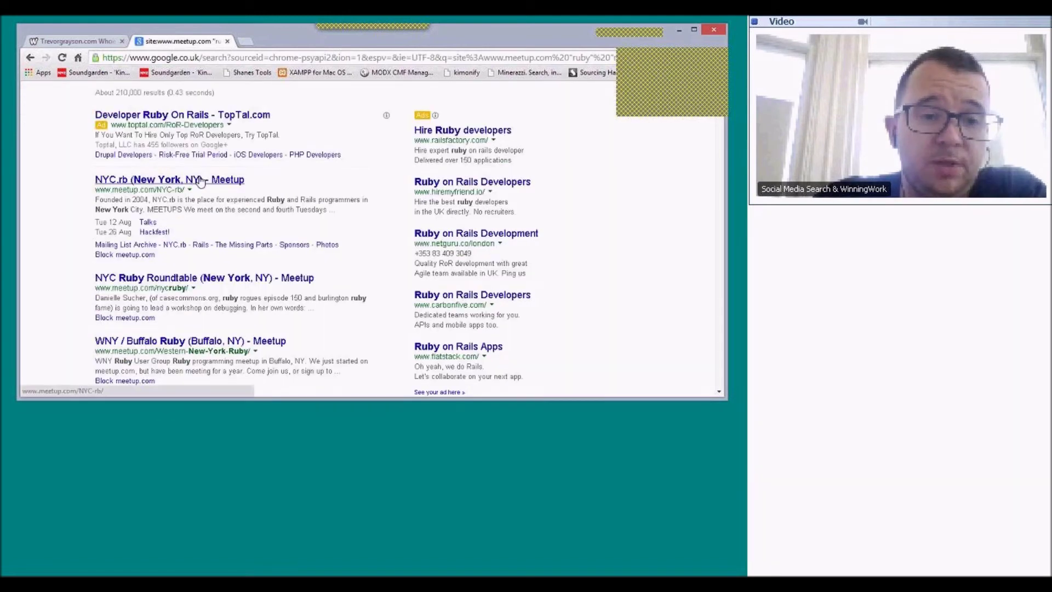
{"action": "right_click", "coordinate": [203, 177]}
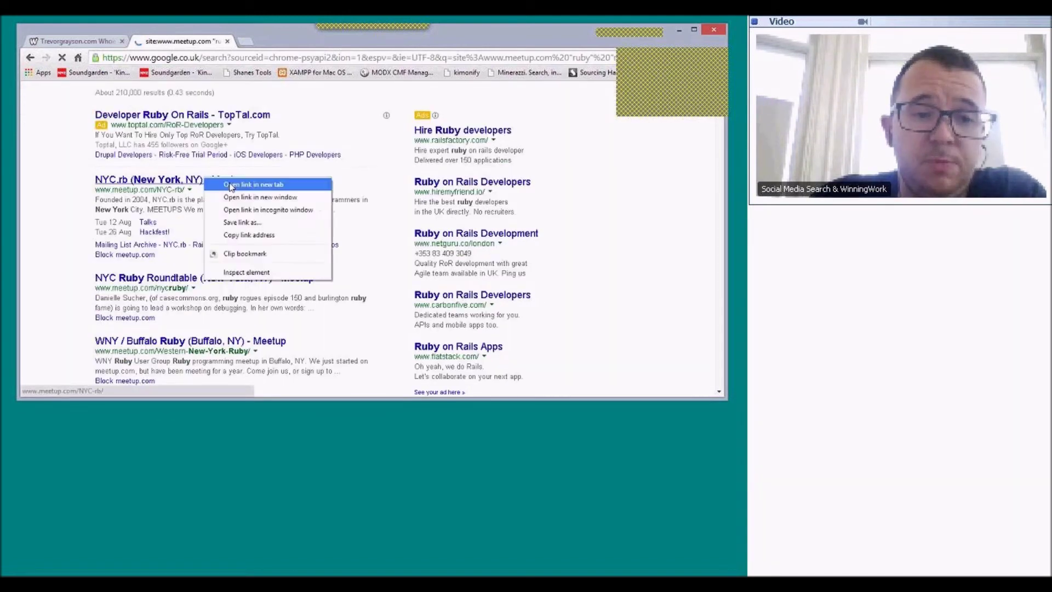
{"action": "left_click", "coordinate": [230, 186]}
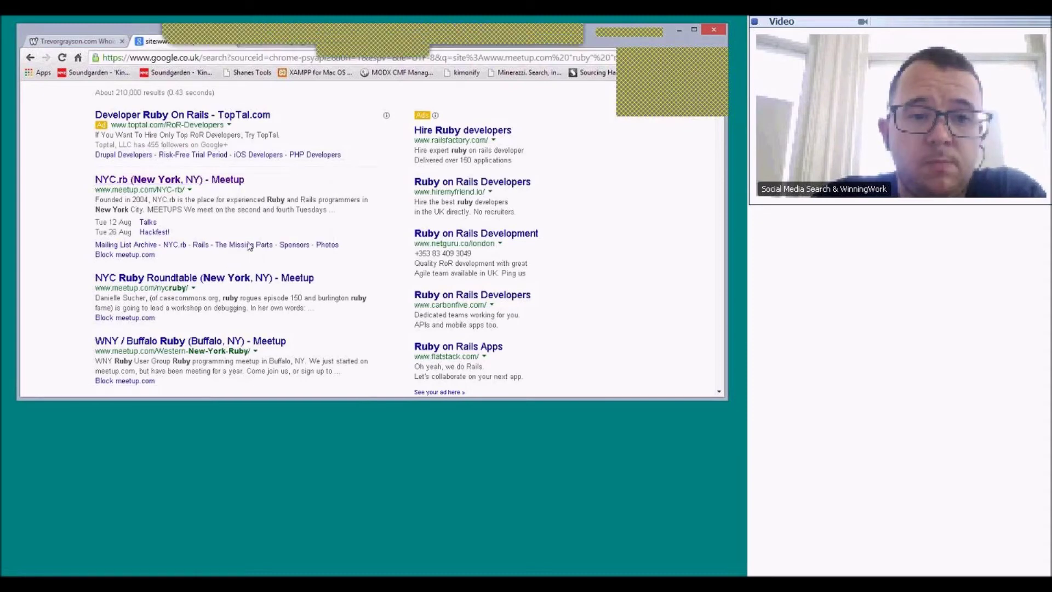
{"action": "left_click", "coordinate": [283, 49]}
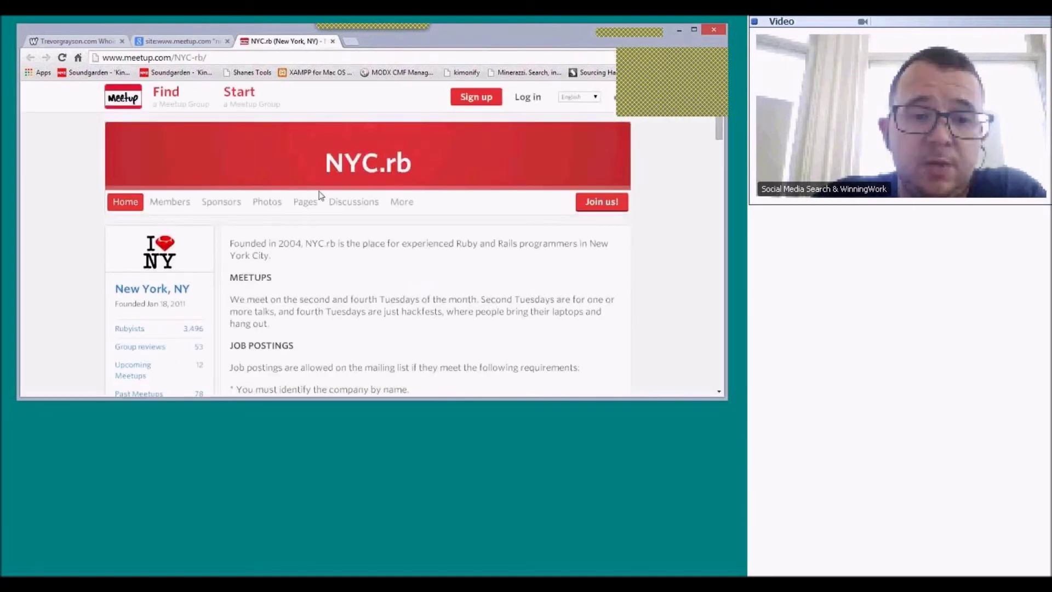
- Browse the NYC.rb Members list and open one member's Meetup profile in a new tab
{"action": "left_click", "coordinate": [177, 206]}
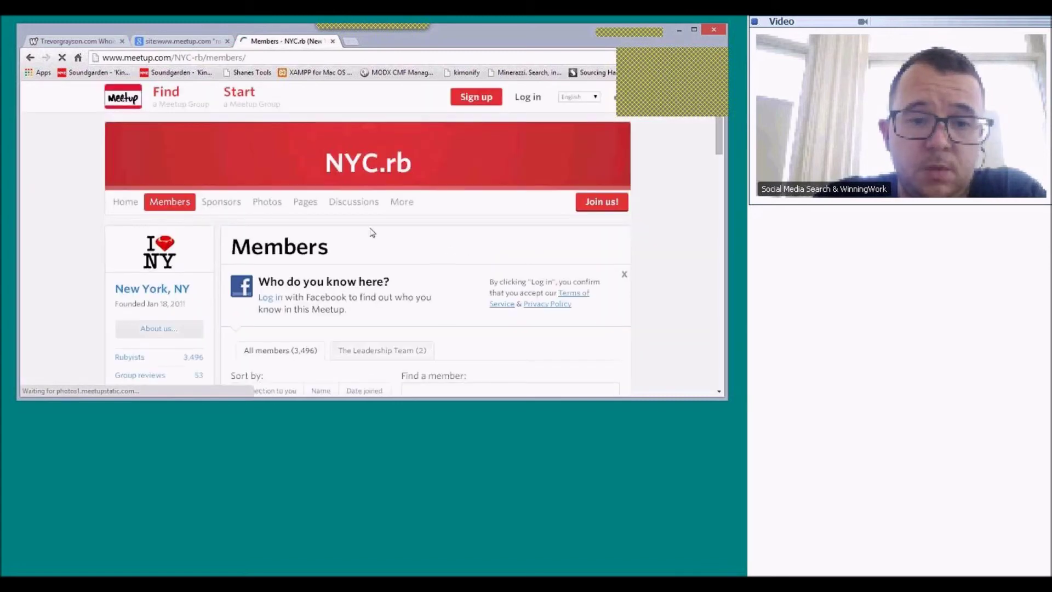
{"action": "scroll", "coordinate": [372, 233], "scroll_direction": "down", "scroll_amount": 5}
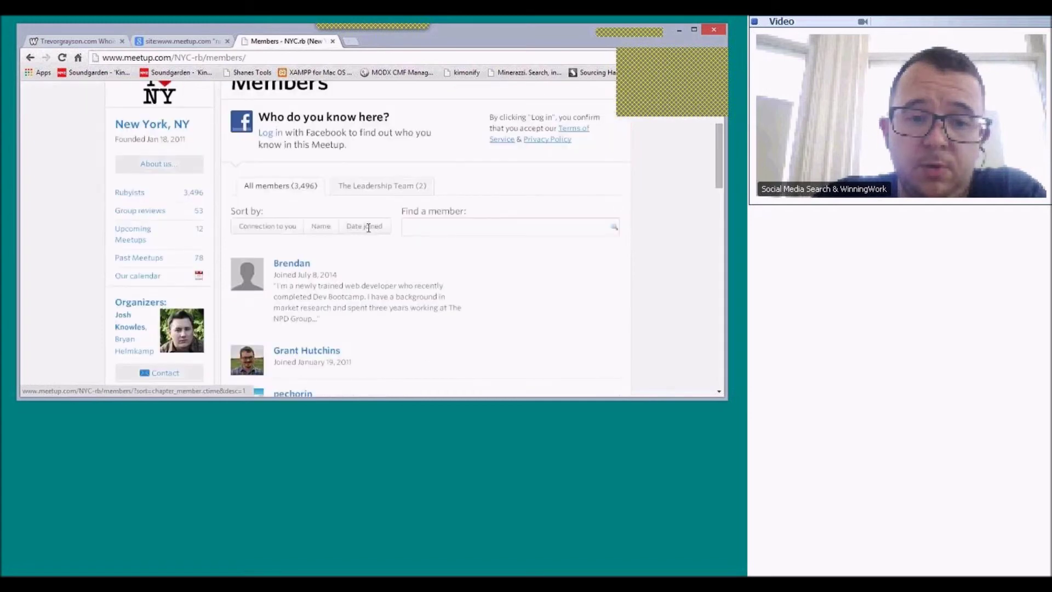
{"action": "scroll", "coordinate": [435, 246], "scroll_direction": "down", "scroll_amount": 2}
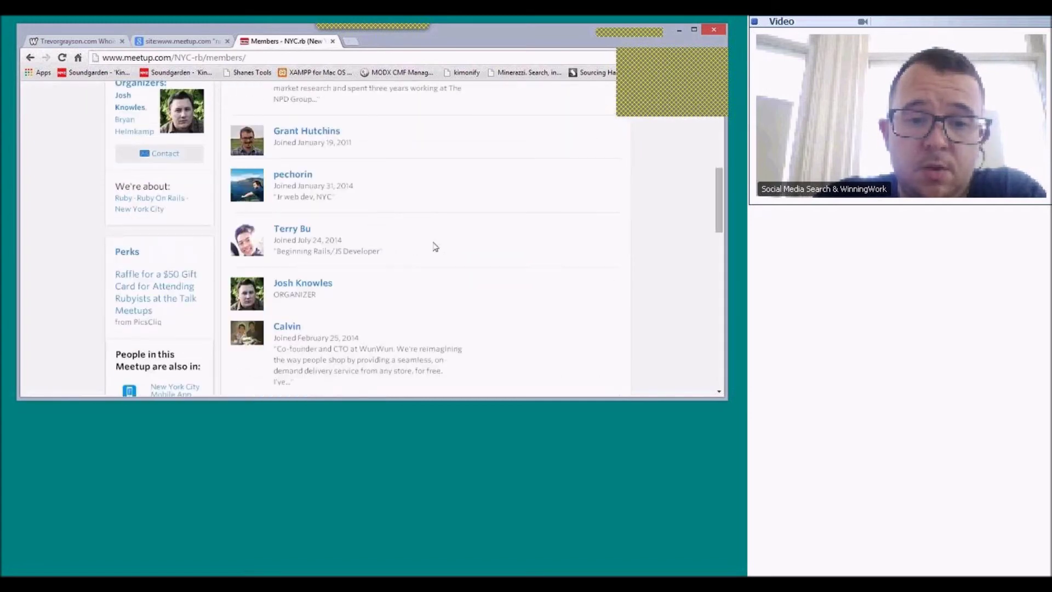
{"action": "scroll", "coordinate": [433, 244], "scroll_direction": "down", "scroll_amount": 1}
{"action": "scroll", "coordinate": [434, 239], "scroll_direction": "up", "scroll_amount": 2}
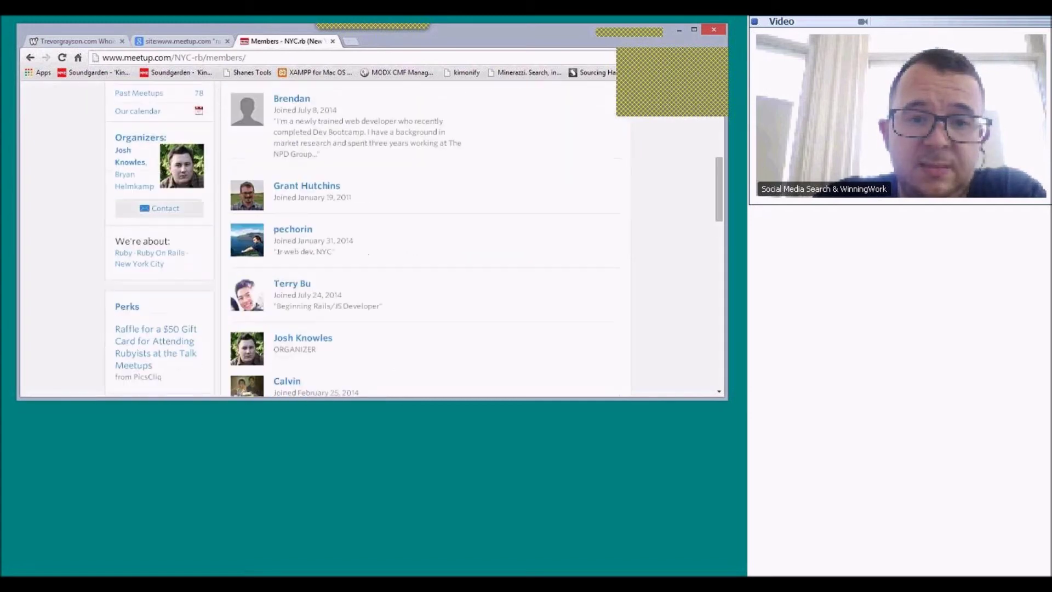
{"action": "scroll", "coordinate": [466, 204], "scroll_direction": "down", "scroll_amount": 2}
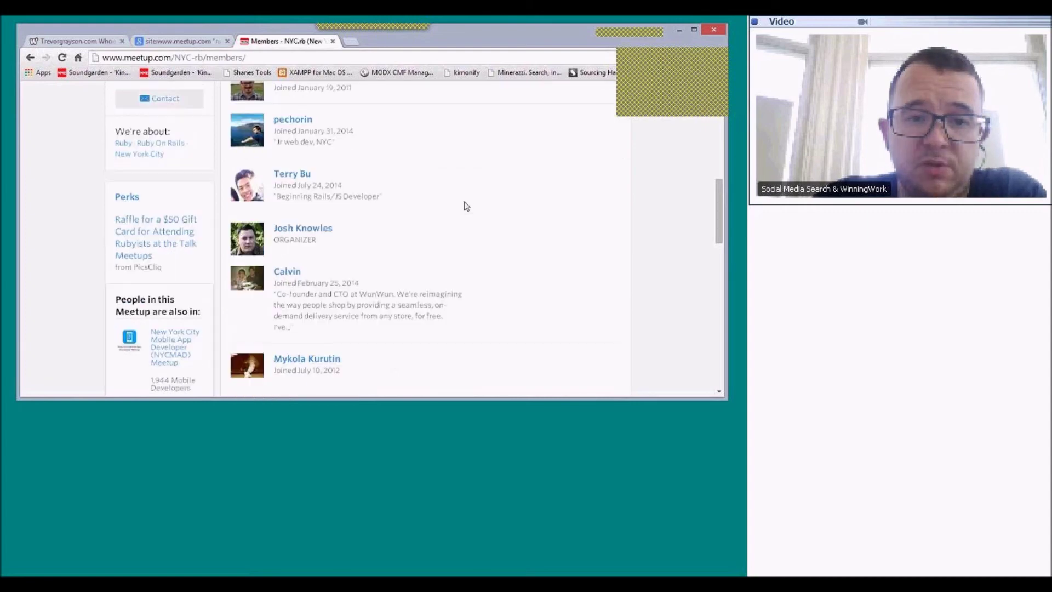
{"action": "scroll", "coordinate": [465, 206], "scroll_direction": "up", "scroll_amount": 2}
{"action": "right_click", "coordinate": [299, 188]}
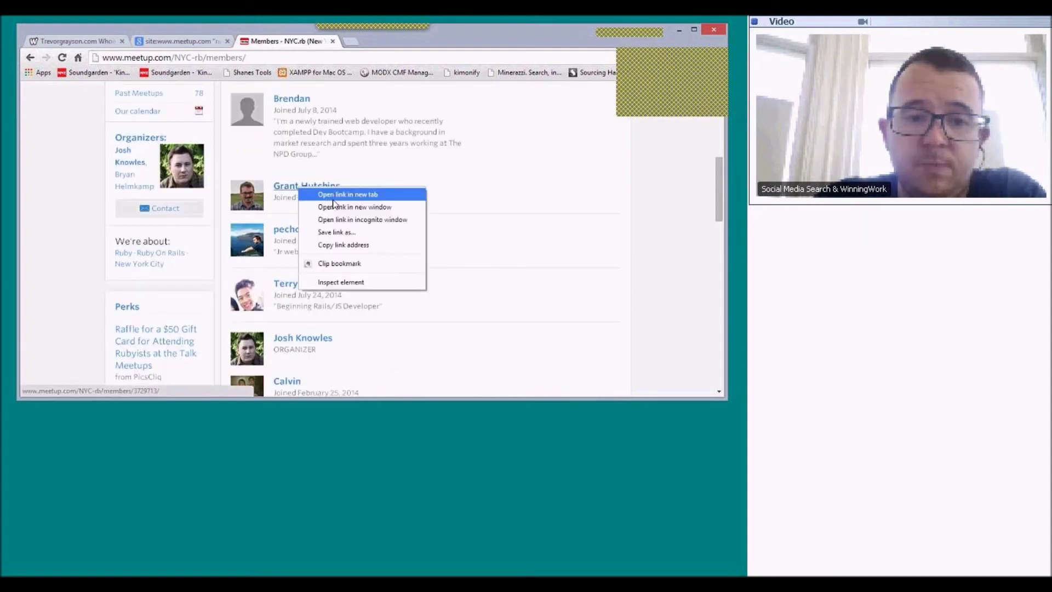
{"action": "left_click", "coordinate": [334, 197]}
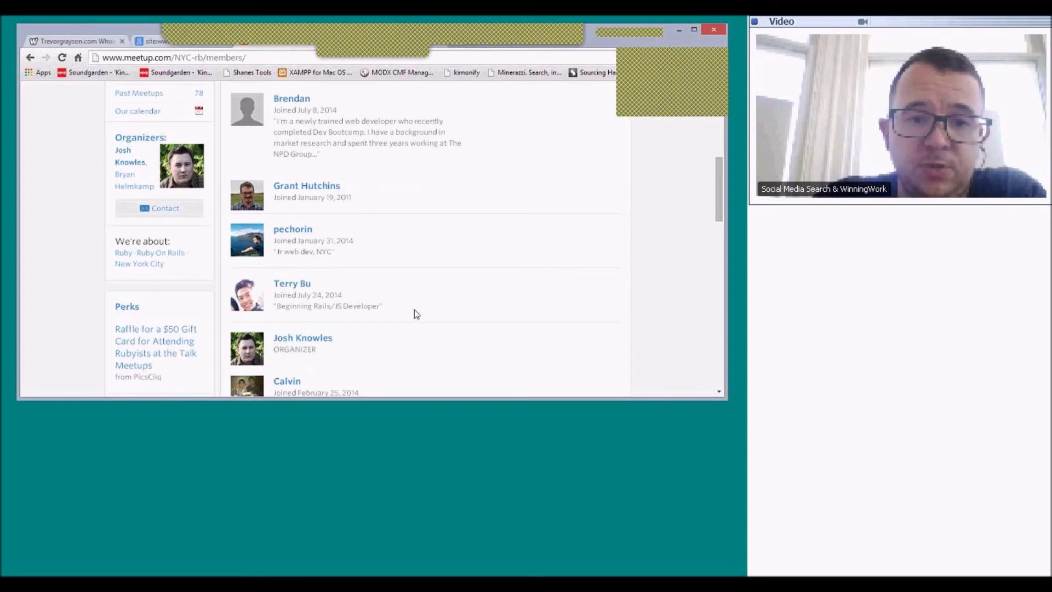
{"action": "left_click", "coordinate": [391, 41]}
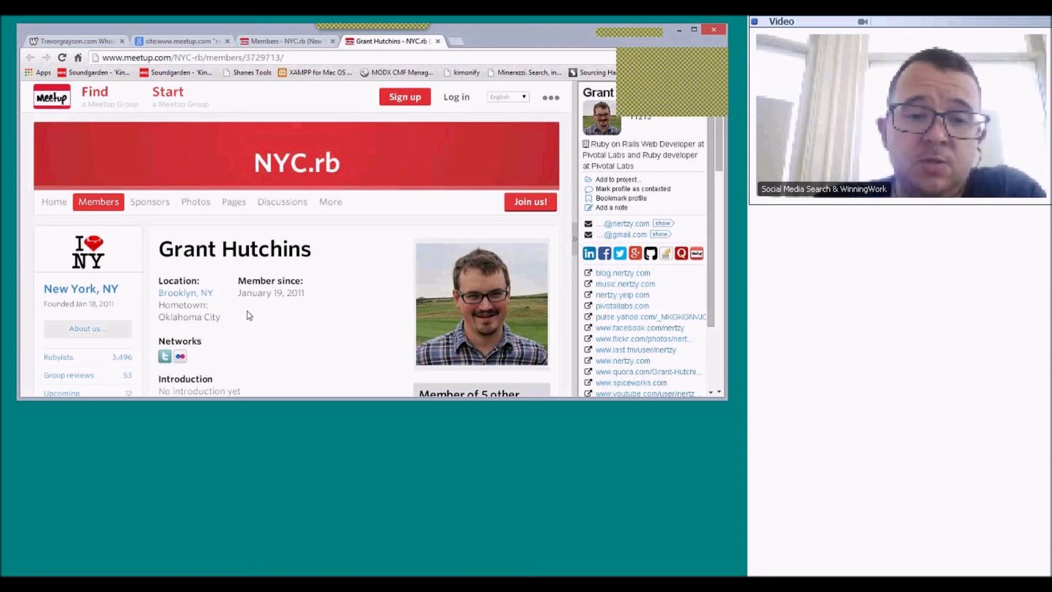
- Read through the member's profile: location, networks, greeting and 5 other Meetups, including Agile Experience Design
{"action": "scroll", "coordinate": [249, 315], "scroll_direction": "down", "scroll_amount": 2}
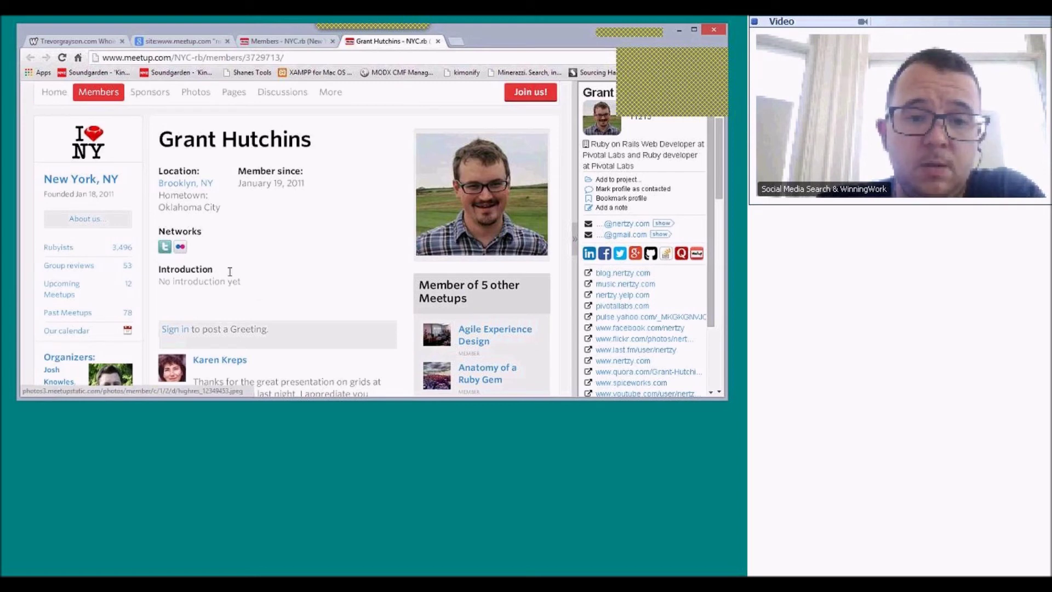
{"action": "scroll", "coordinate": [336, 276], "scroll_direction": "down", "scroll_amount": 1}
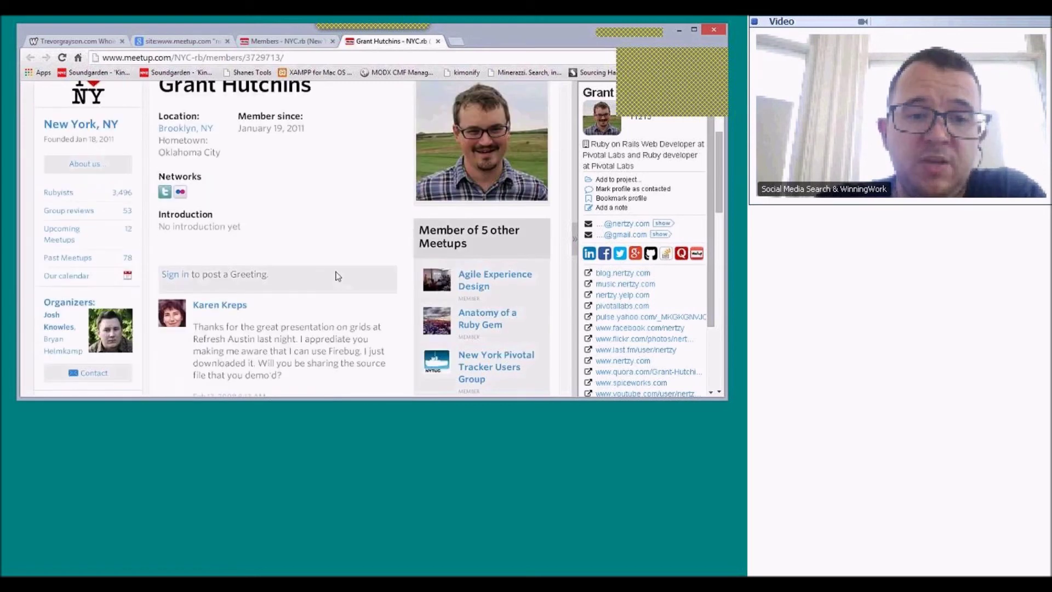
{"action": "scroll", "coordinate": [336, 275], "scroll_direction": "down", "scroll_amount": 2}
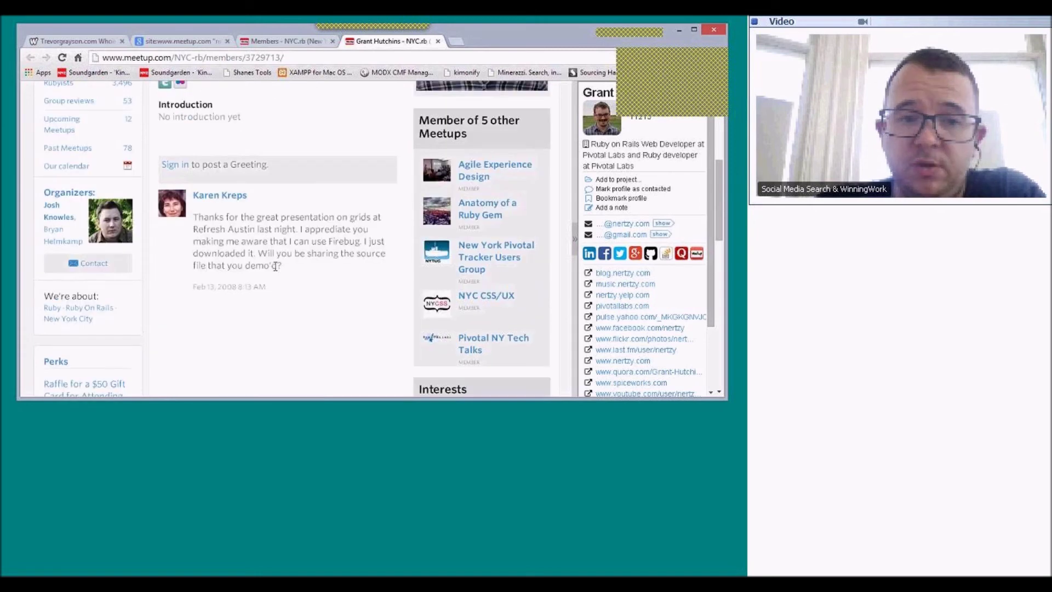
{"action": "scroll", "coordinate": [276, 266], "scroll_direction": "up", "scroll_amount": 1}
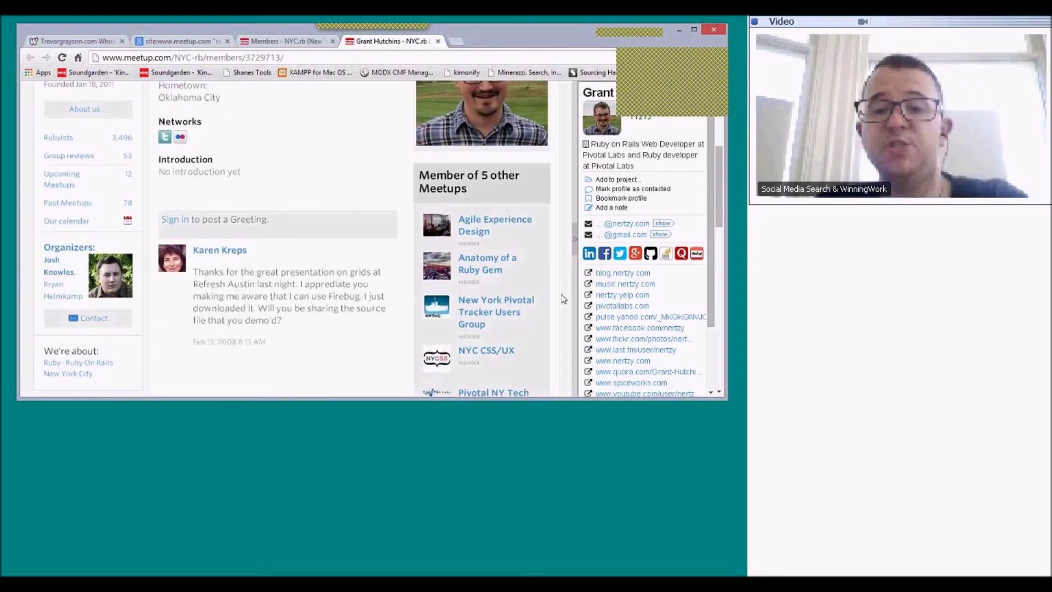
{"action": "scroll", "coordinate": [558, 296], "scroll_direction": "down", "scroll_amount": 1}
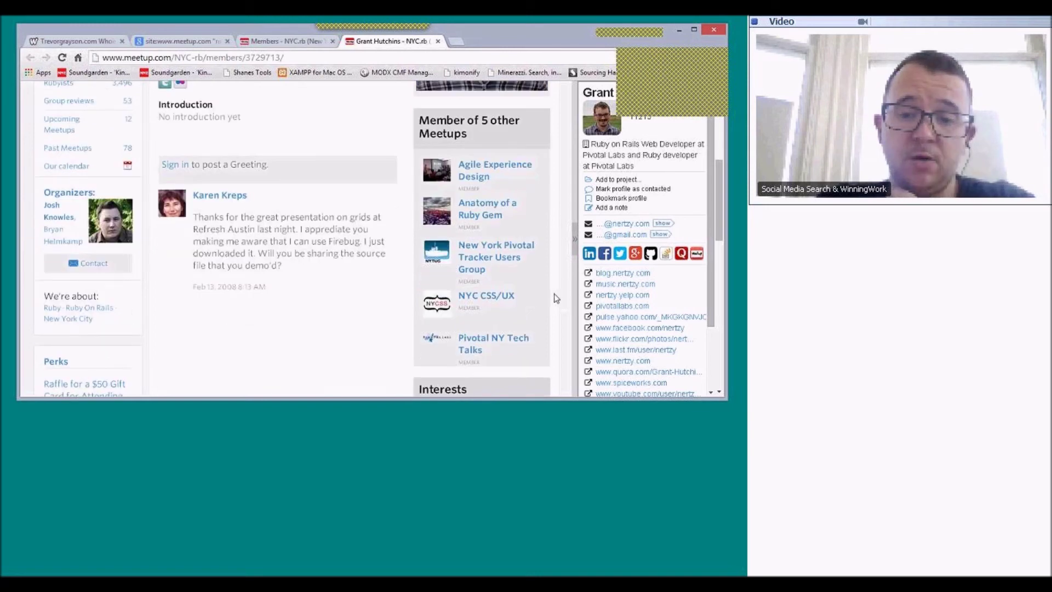
{"action": "scroll", "coordinate": [557, 298], "scroll_direction": "down", "scroll_amount": 1}
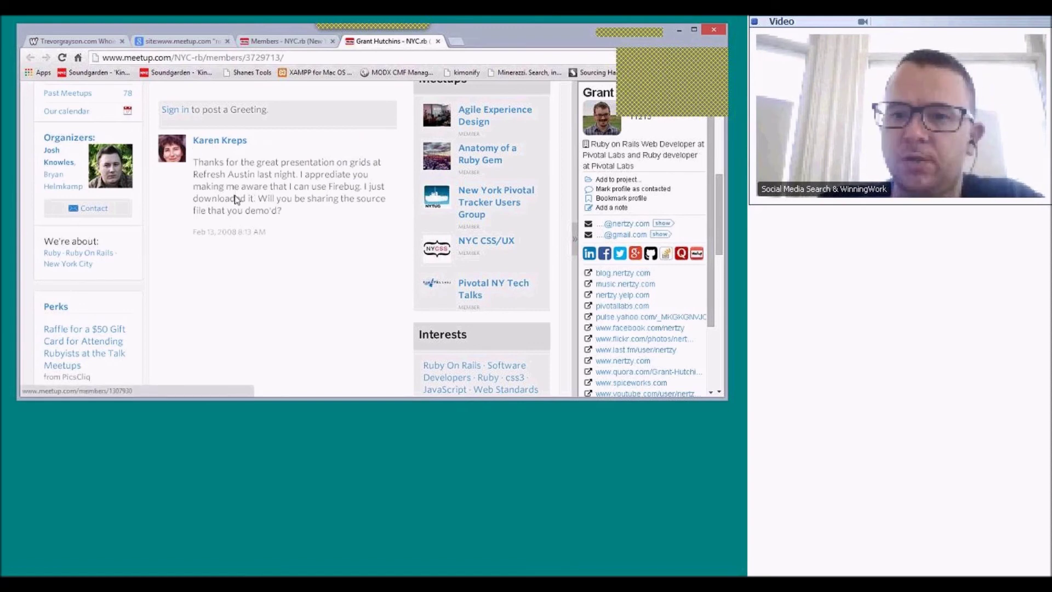
{"action": "scroll", "coordinate": [234, 198], "scroll_direction": "up", "scroll_amount": 6}
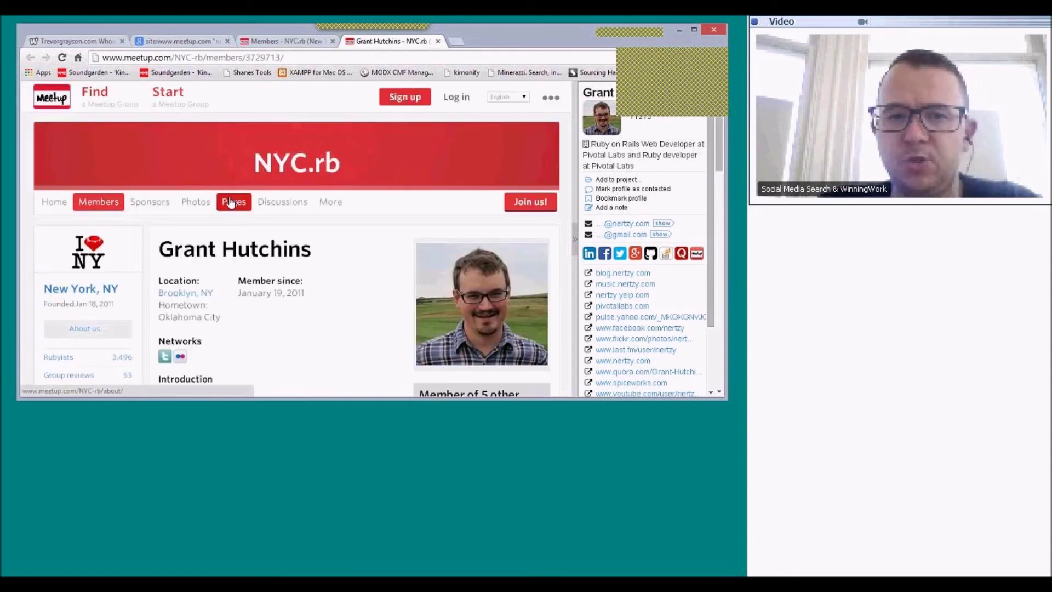
{"action": "scroll", "coordinate": [231, 203], "scroll_direction": "down", "scroll_amount": 3}
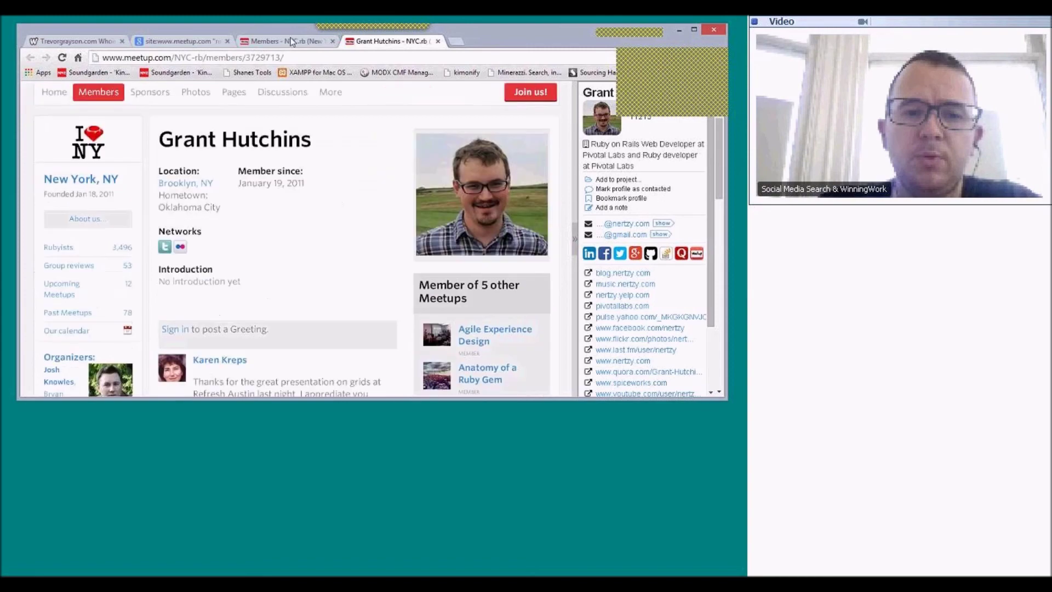
{"action": "key", "text": "ctrl+shift+Tab"}
- Return to the NYC.rb Members list of 3,496 members and check its page numbers
{"action": "scroll", "coordinate": [434, 201], "scroll_direction": "up", "scroll_amount": 1}
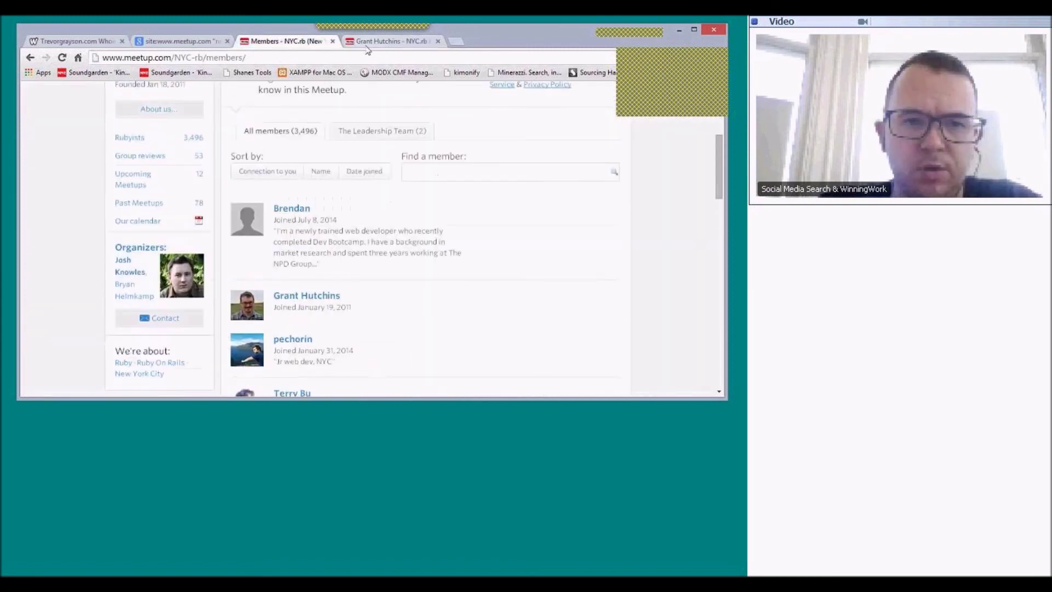
{"action": "left_click", "coordinate": [368, 47]}
{"action": "key", "text": "ctrl+shift+Tab"}
{"action": "scroll", "coordinate": [265, 207], "scroll_direction": "down", "scroll_amount": 7}
{"action": "scroll", "coordinate": [279, 210], "scroll_direction": "down", "scroll_amount": 10}
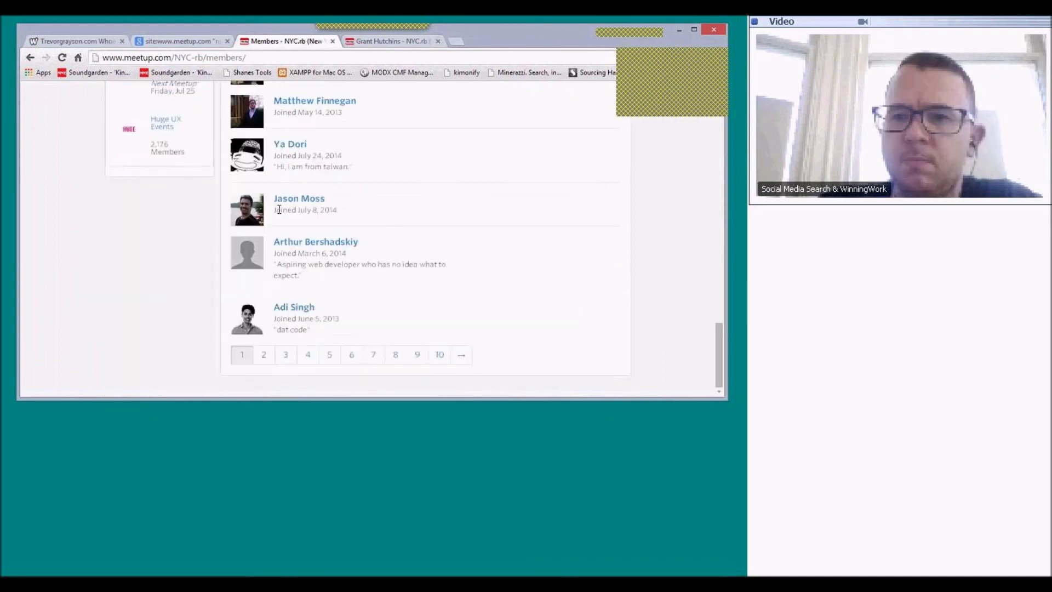
{"action": "scroll", "coordinate": [280, 210], "scroll_direction": "up", "scroll_amount": 15}
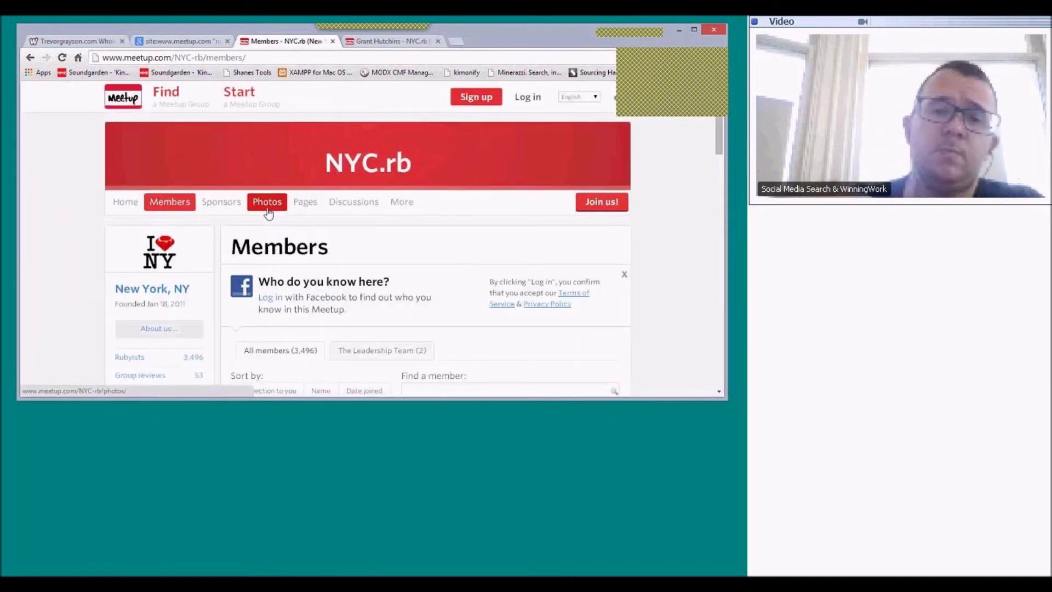